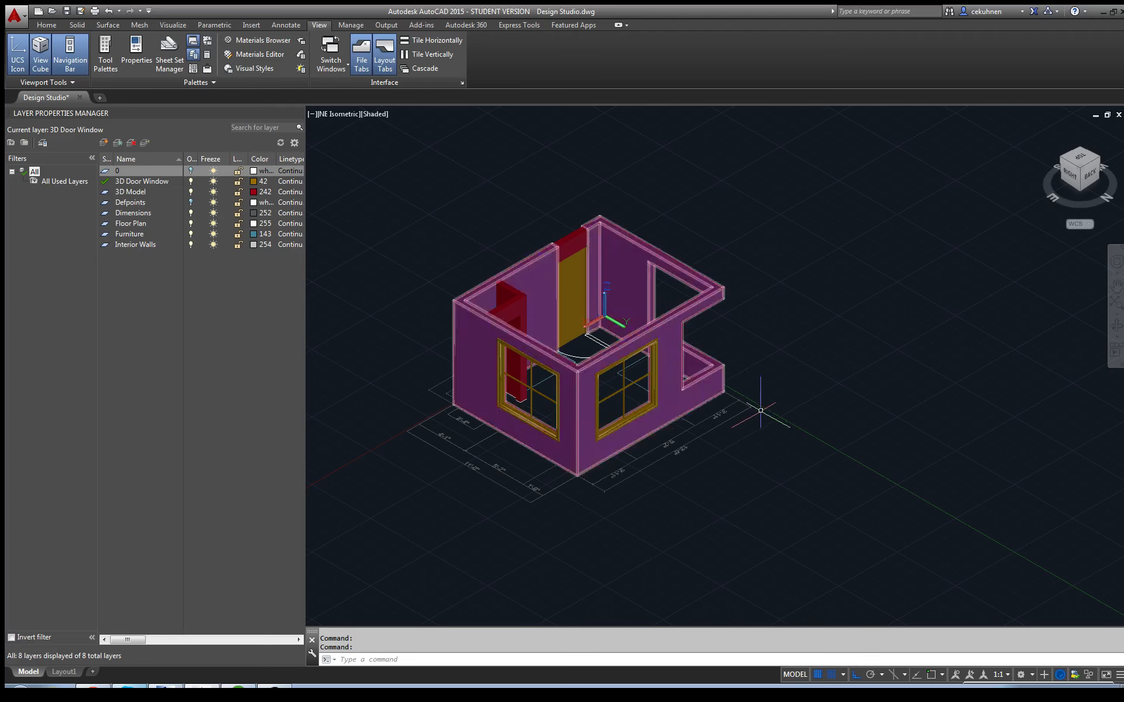
Switch from model space to Layout1 and examine the paper sheet with its existing viewport
click(796, 675)
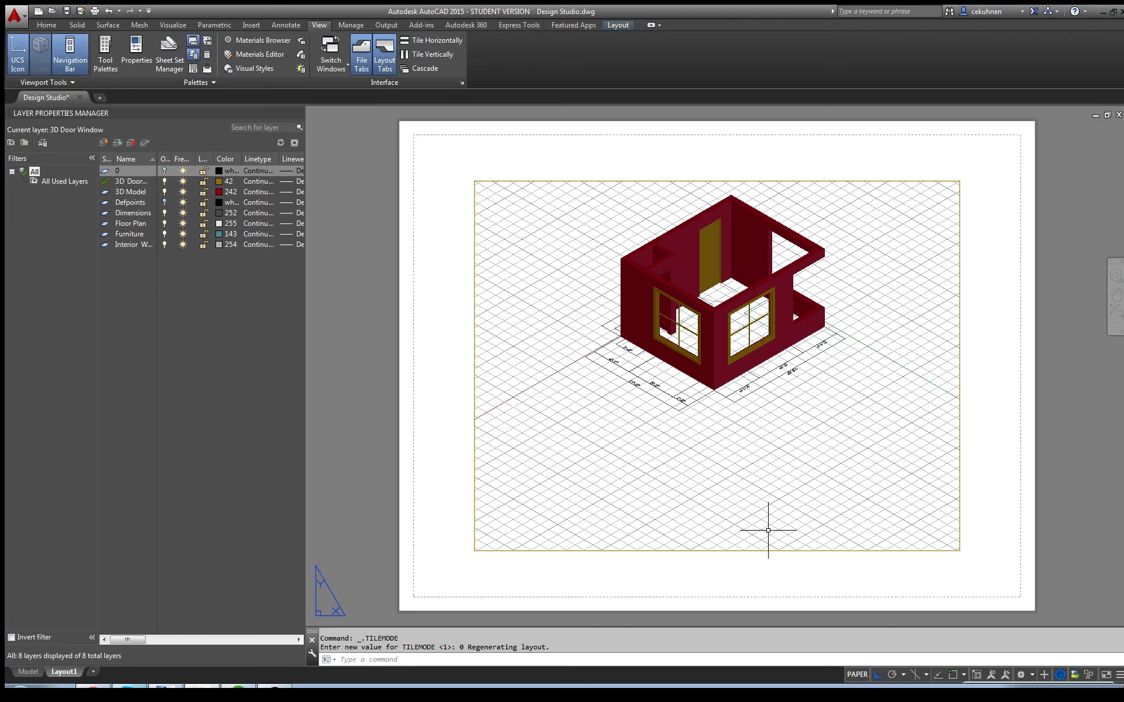
scroll(636, 244, down, 3)
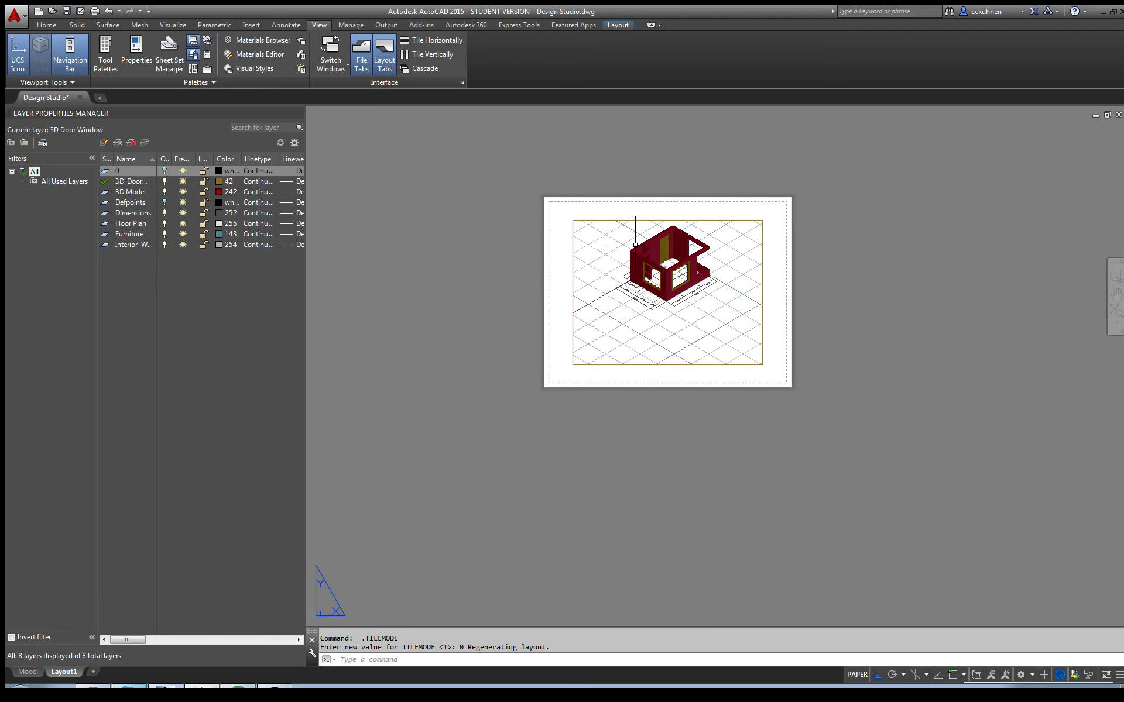
scroll(636, 244, up, 3)
scroll(637, 245, down, 3)
scroll(636, 245, up, 6)
scroll(631, 245, down, 5)
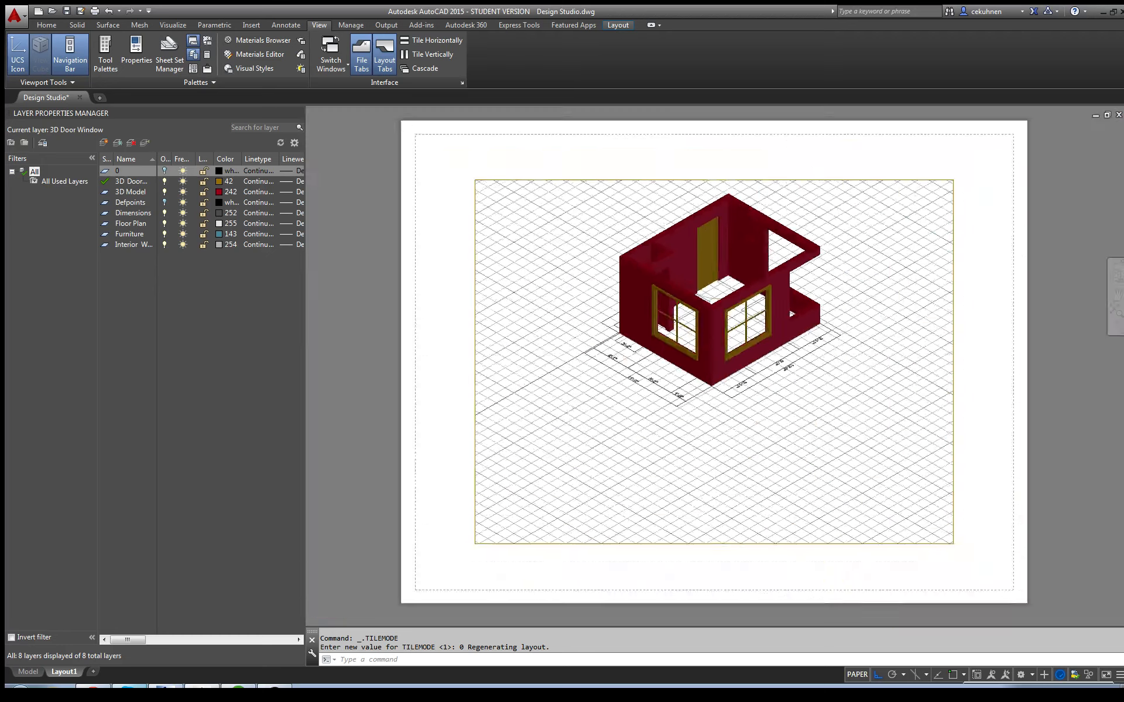
scroll(631, 245, up, 3)
scroll(631, 244, down, 4)
scroll(631, 245, up, 2)
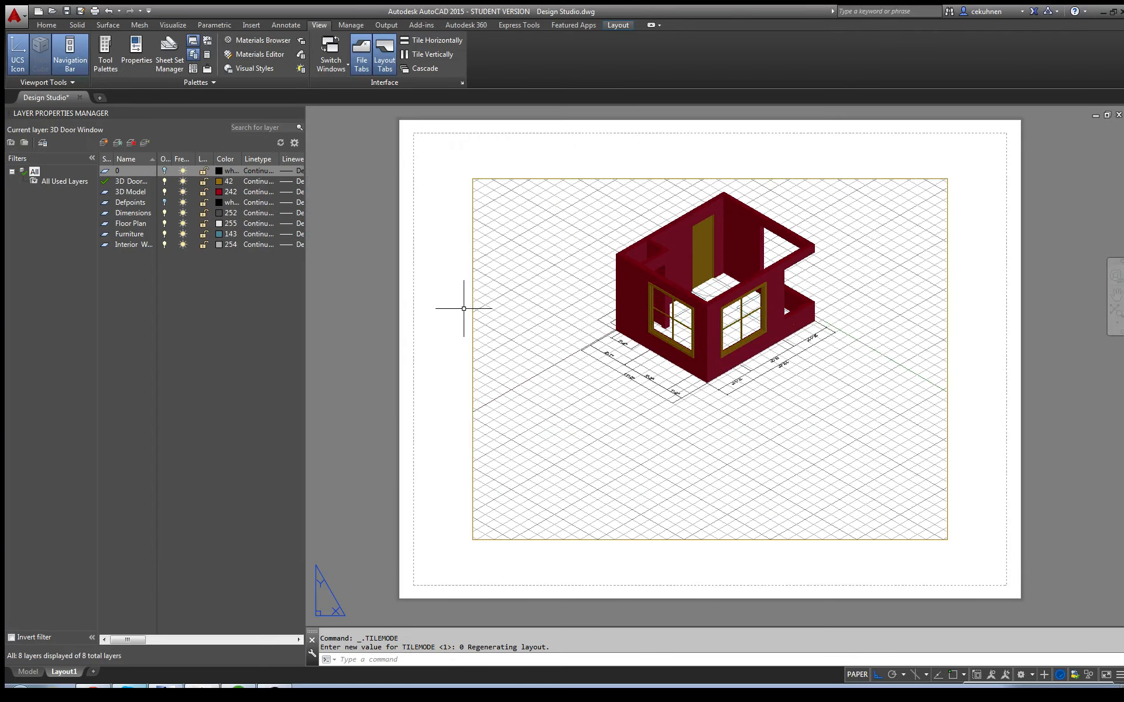
Return to model space to compare it with the paper sheet, and go back to Layout1
mouse_move(21, 678)
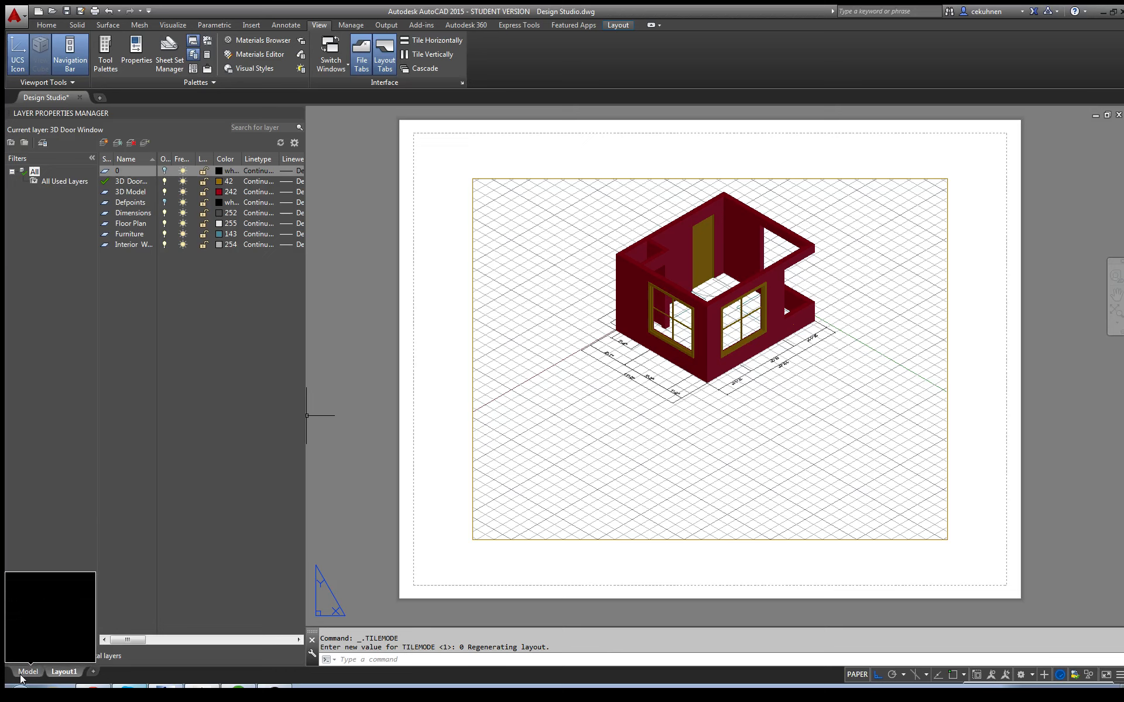
click(21, 678)
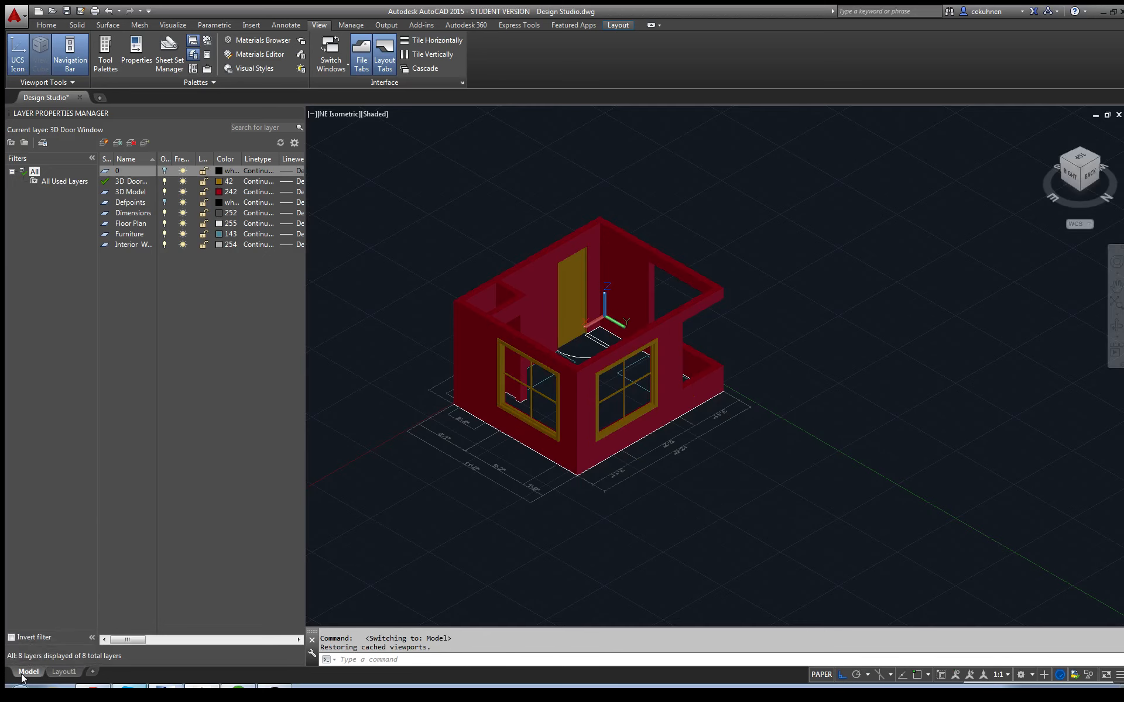
click(63, 672)
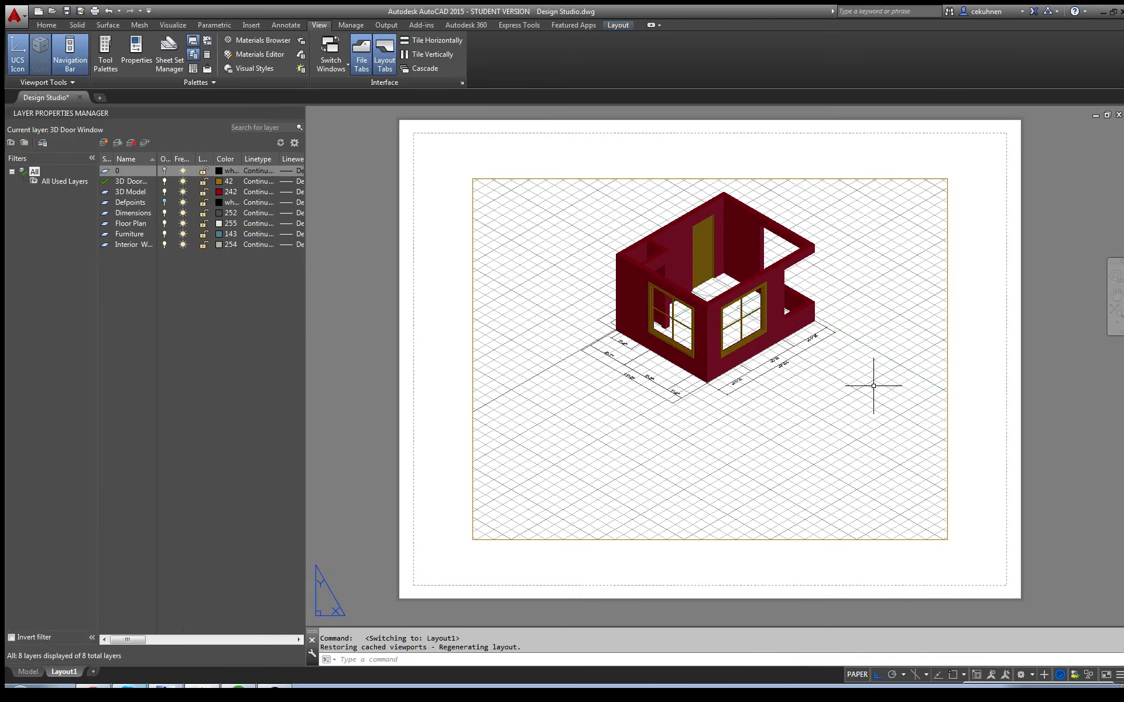
Delete Layout1's existing viewport and draw a large rectangular viewport from the sheet's upper-left printable corner, leaving space on the right and below
click(946, 363)
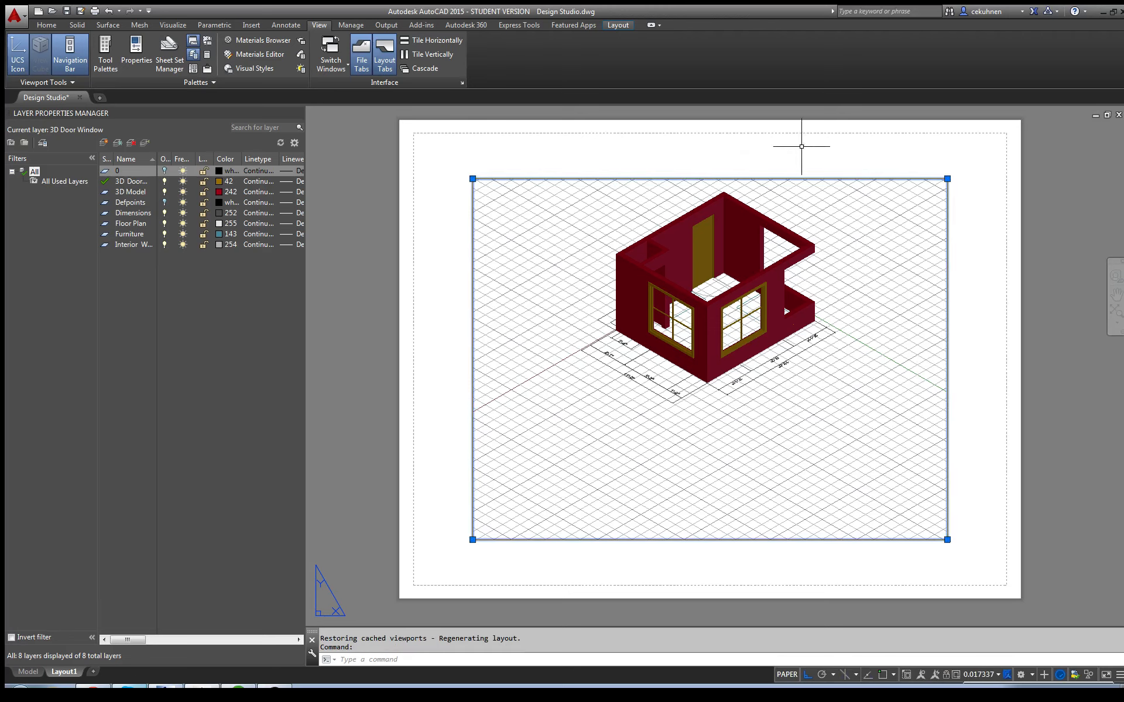
key(Delete)
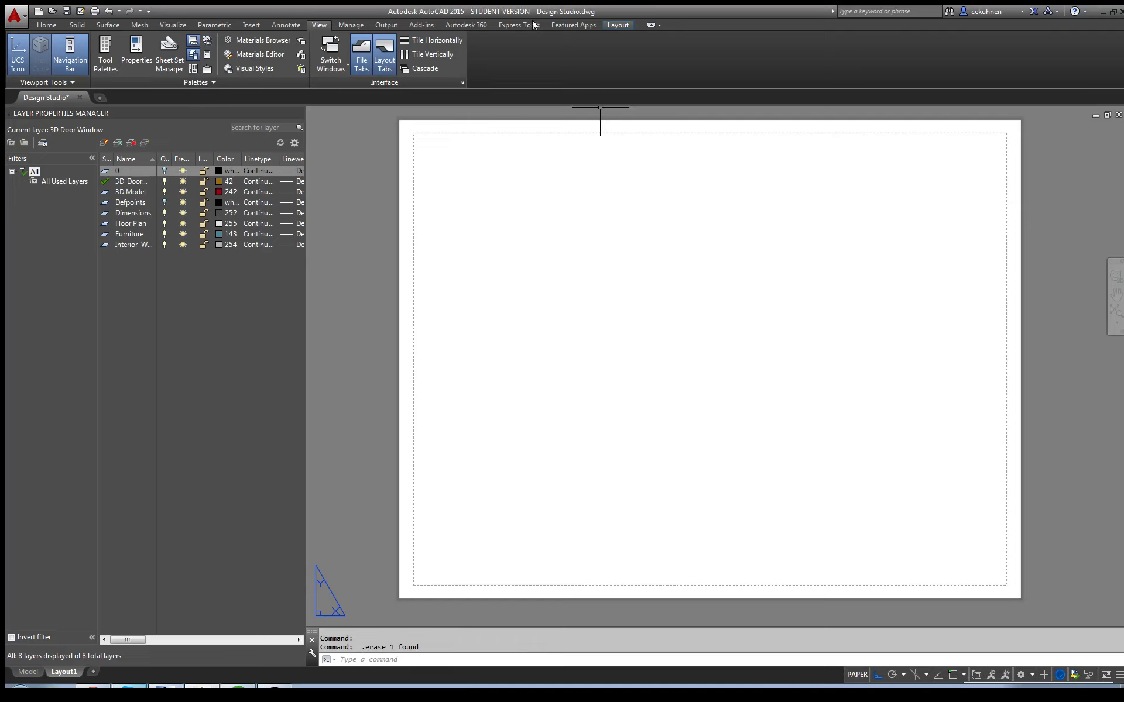
click(617, 25)
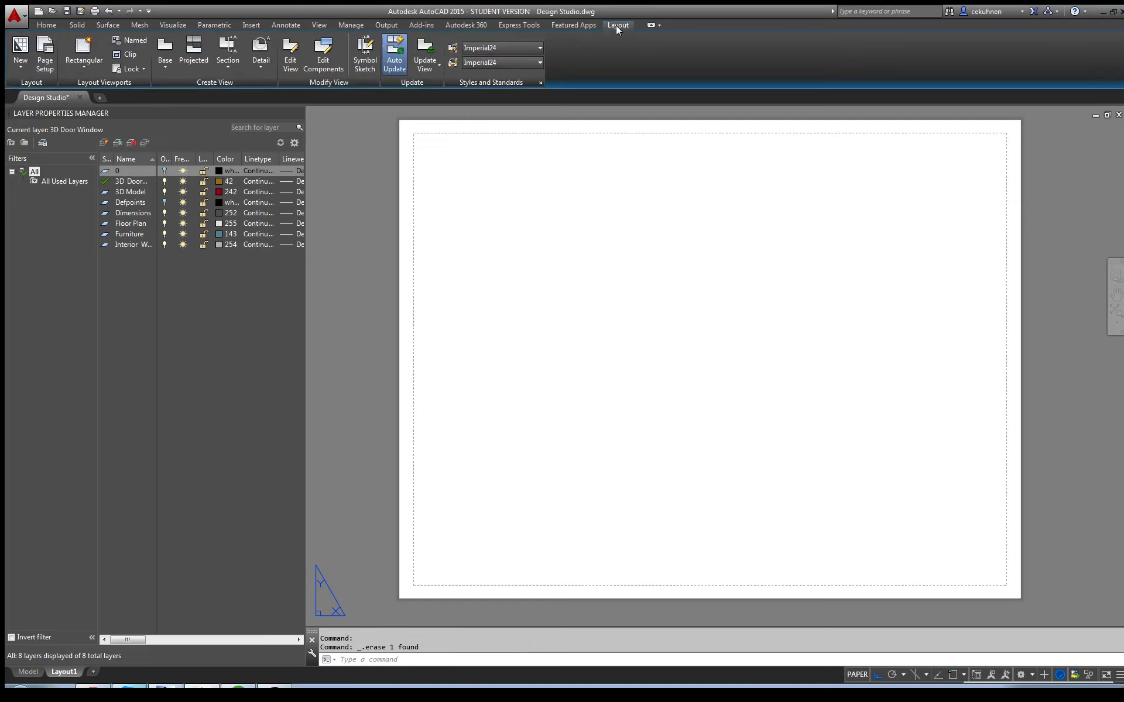
click(84, 47)
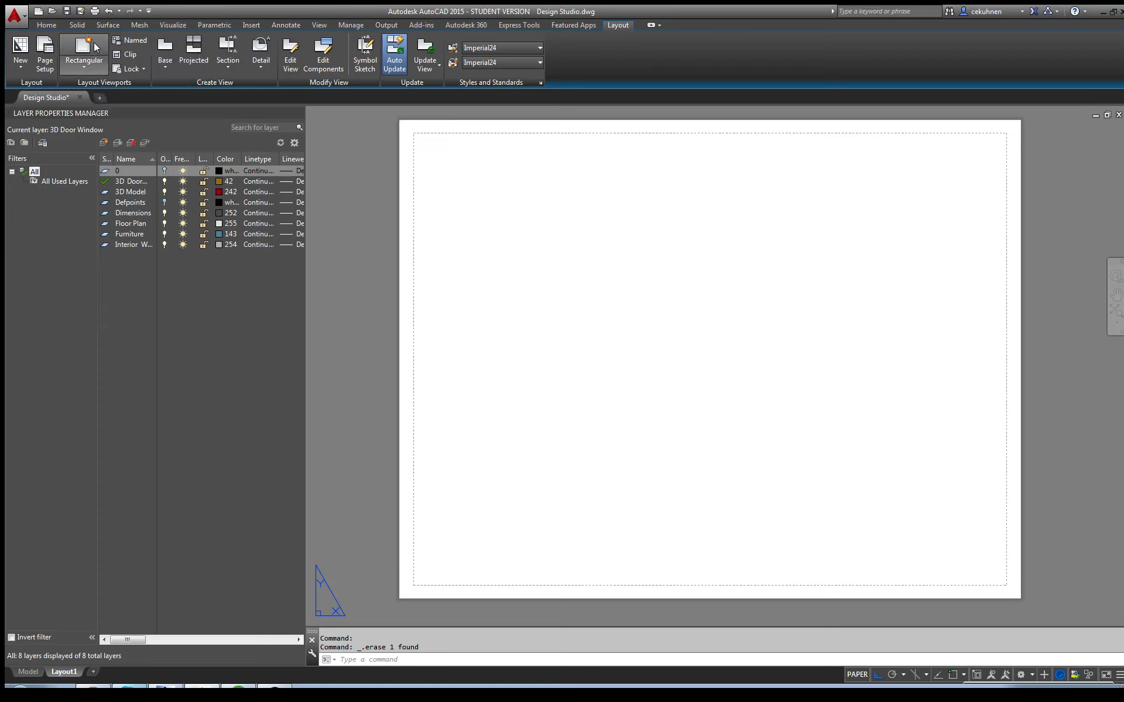
click(417, 137)
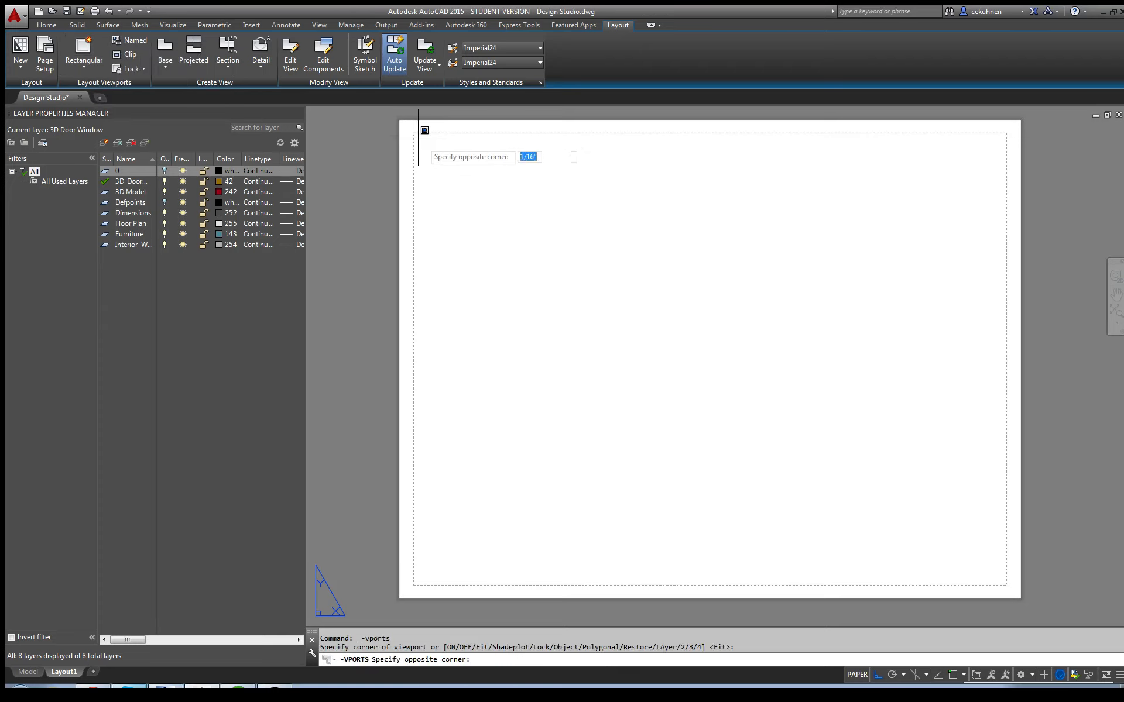
click(812, 512)
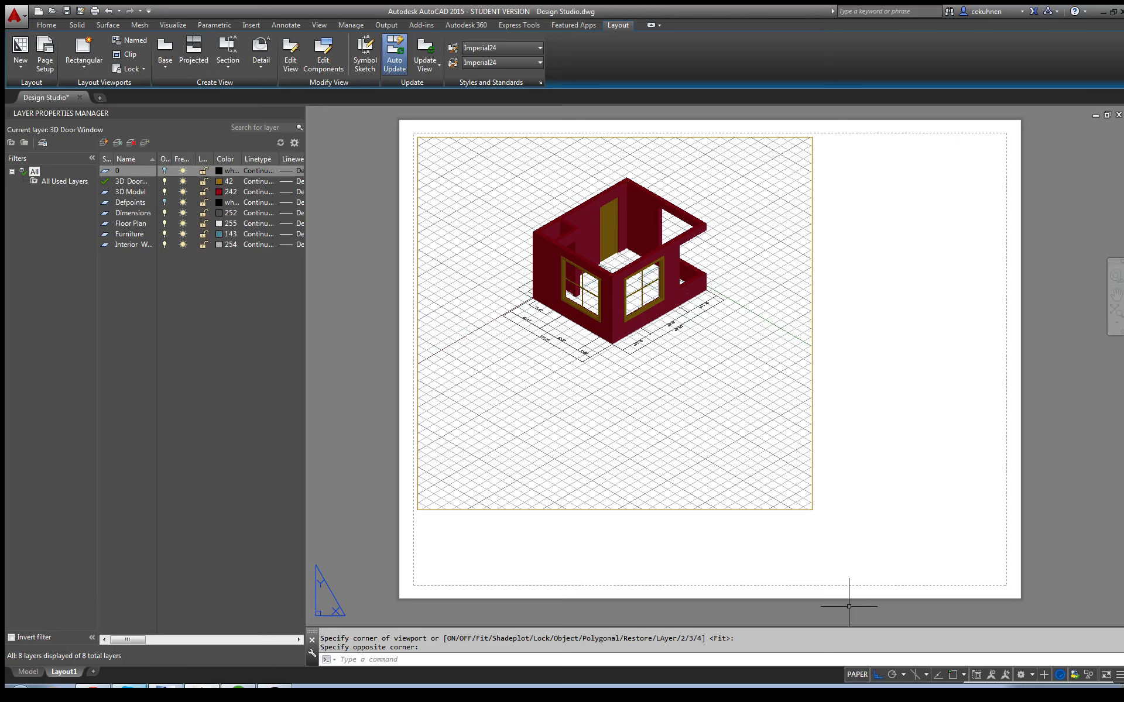
Activate model space inside the large viewport and set its visual style to 2D Wireframe
click(719, 496)
click(718, 467)
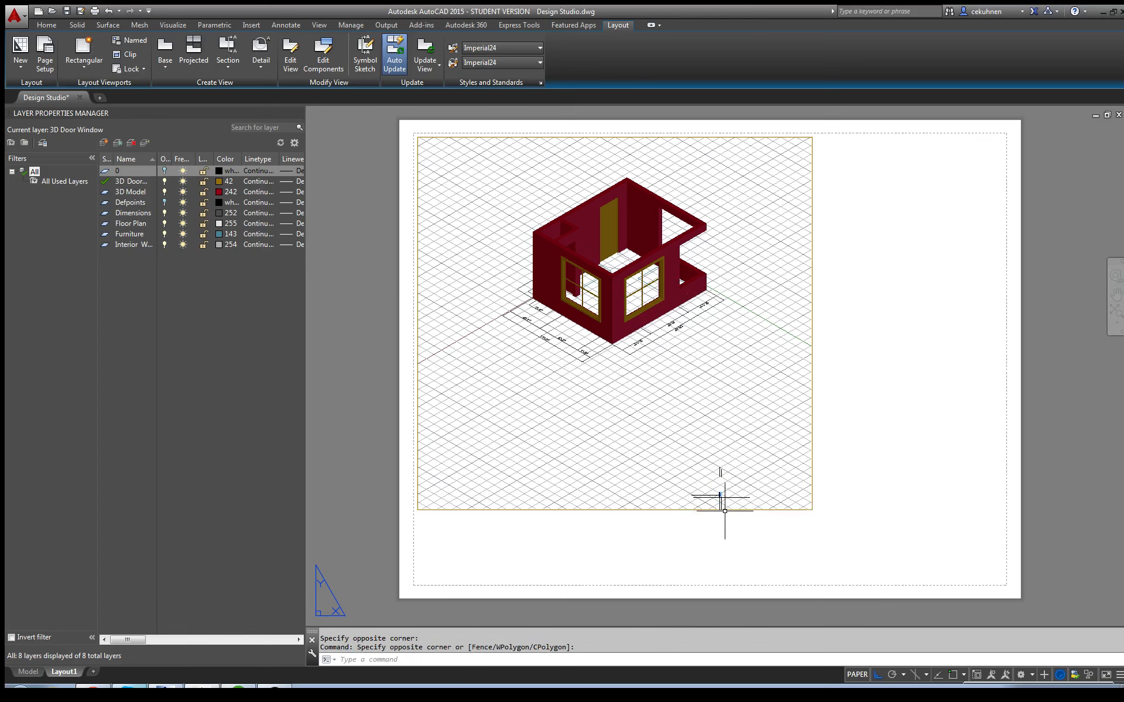
click(722, 509)
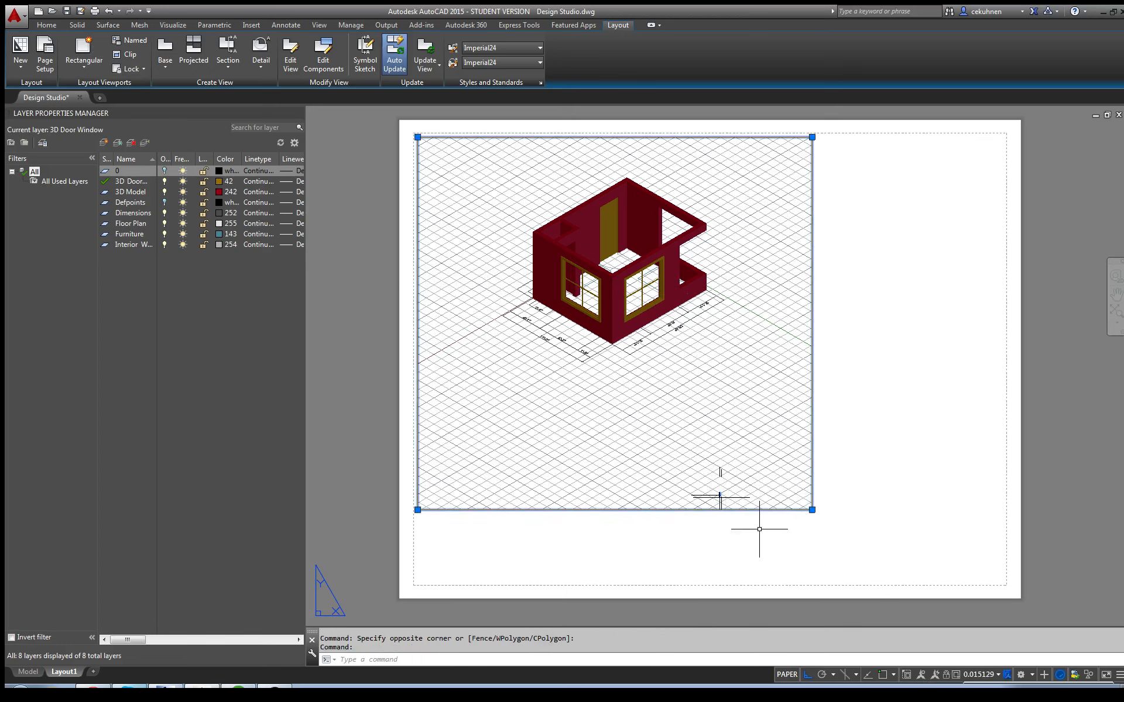
click(786, 675)
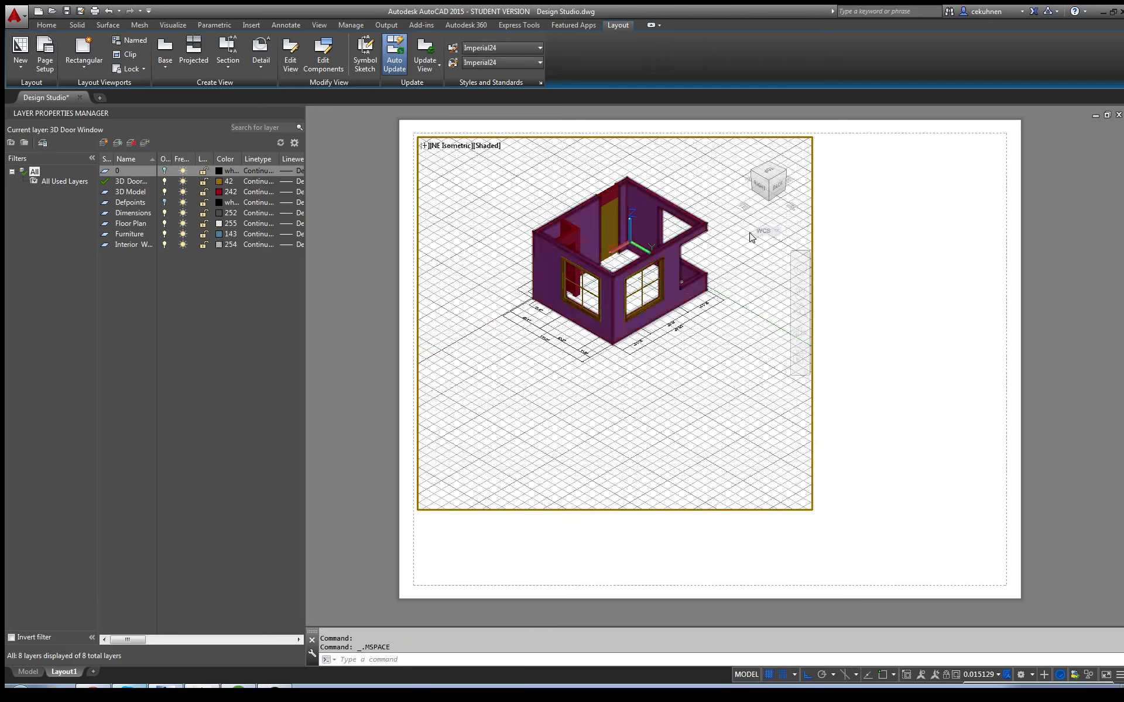
mouse_move(770, 199)
mouse_down()
mouse_move(673, 193)
mouse_move(637, 176)
mouse_move(497, 193)
mouse_move(419, 162)
mouse_move(768, 178)
mouse_up()
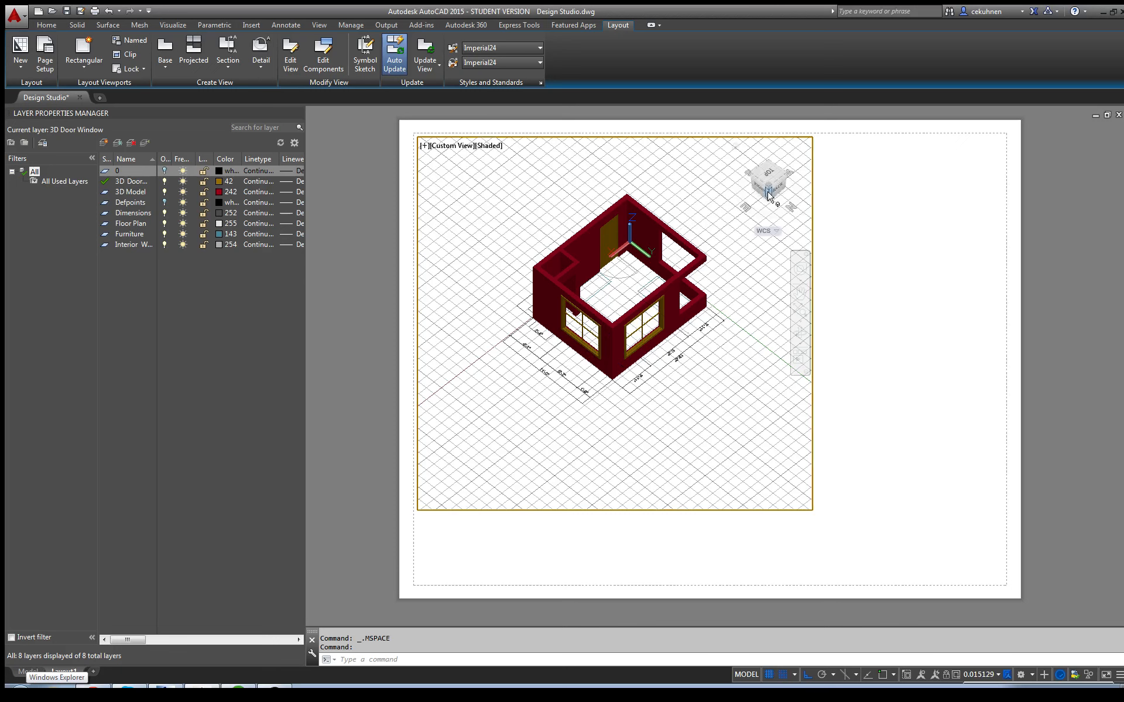
click(495, 149)
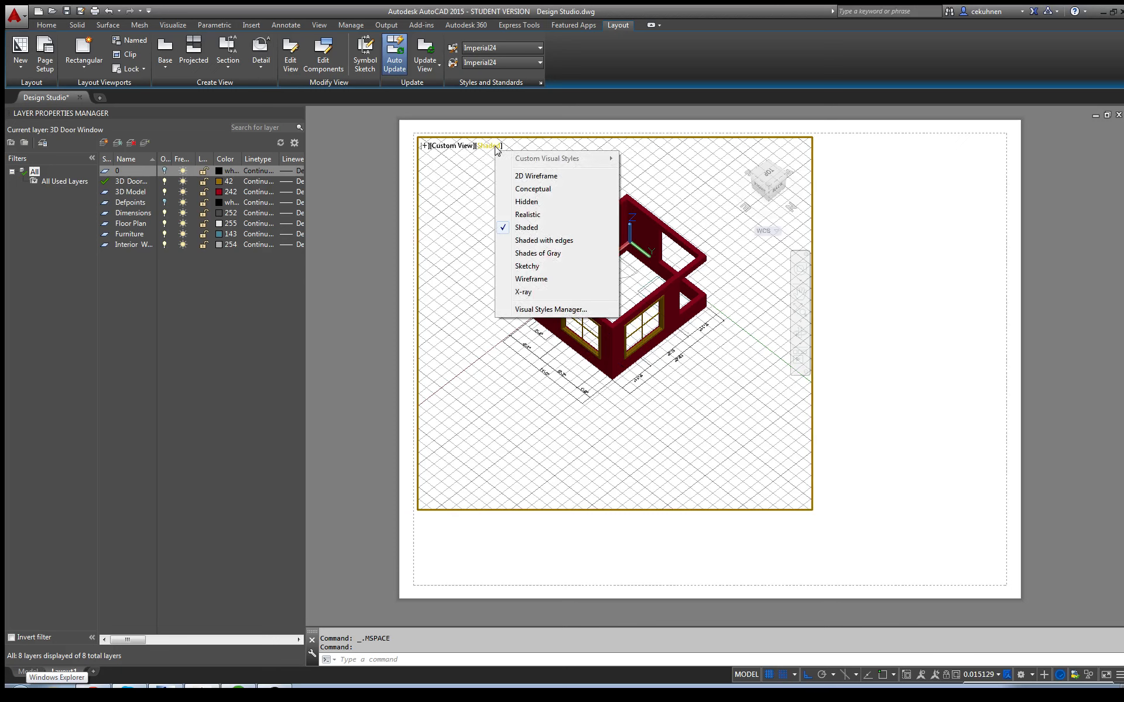
click(518, 174)
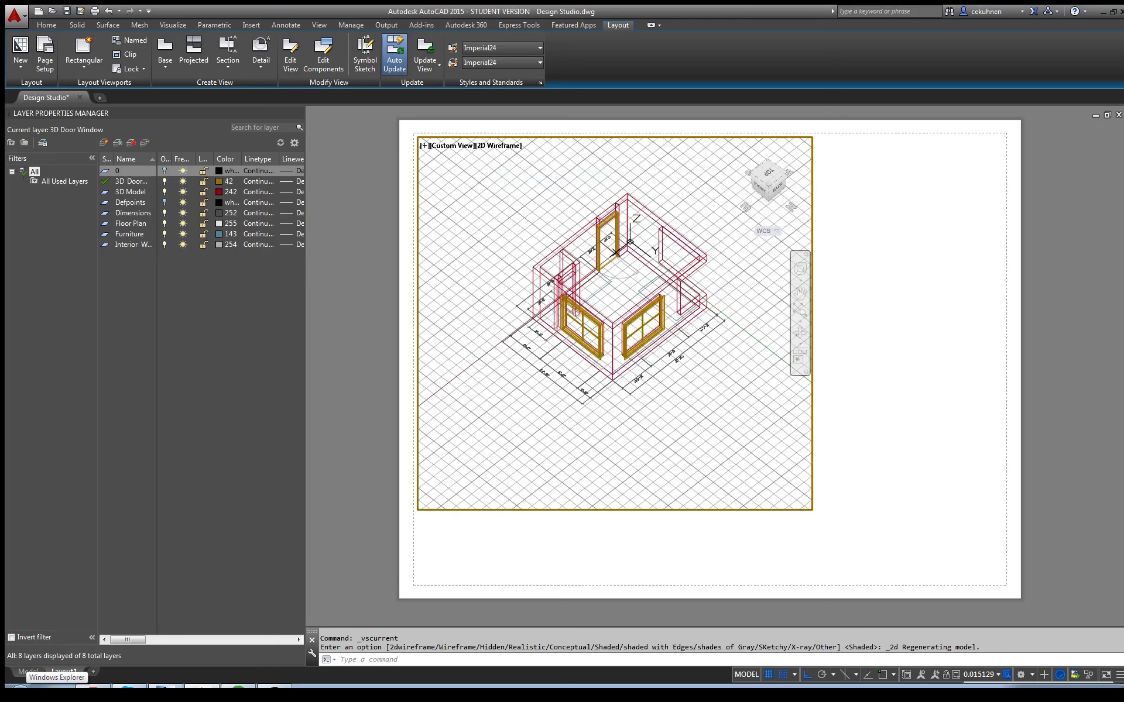
Turn the large viewport's model through the Back and Right views to the tilted view between Right and Top
click(778, 189)
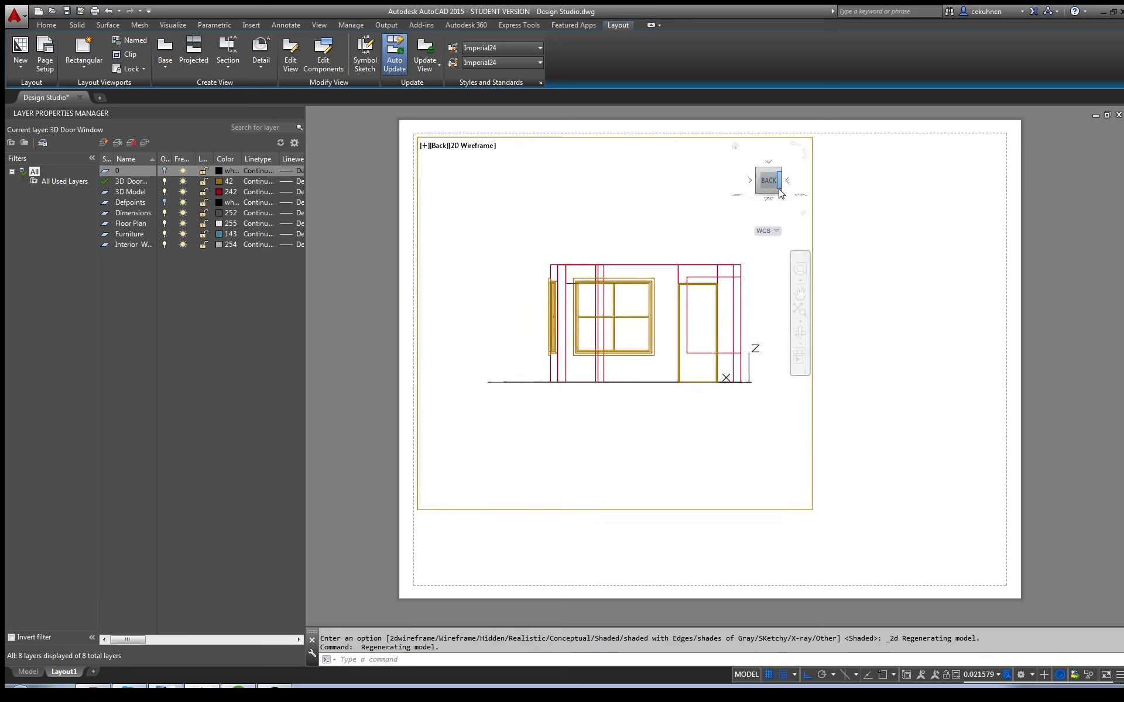
click(749, 181)
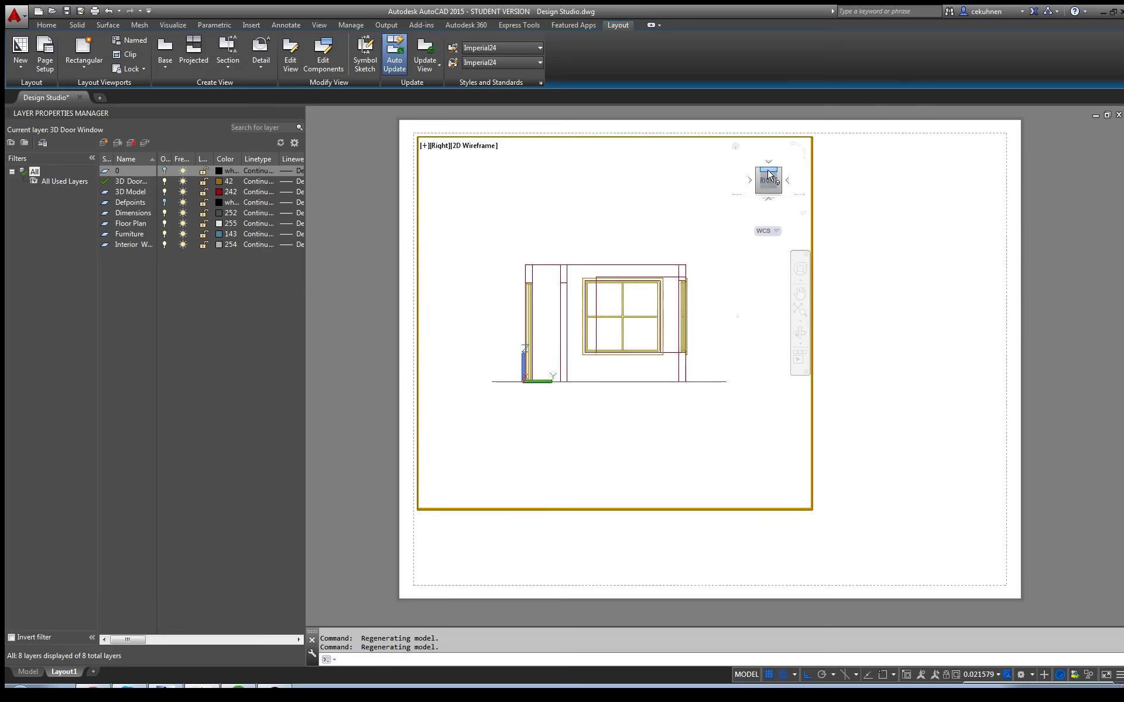
click(769, 173)
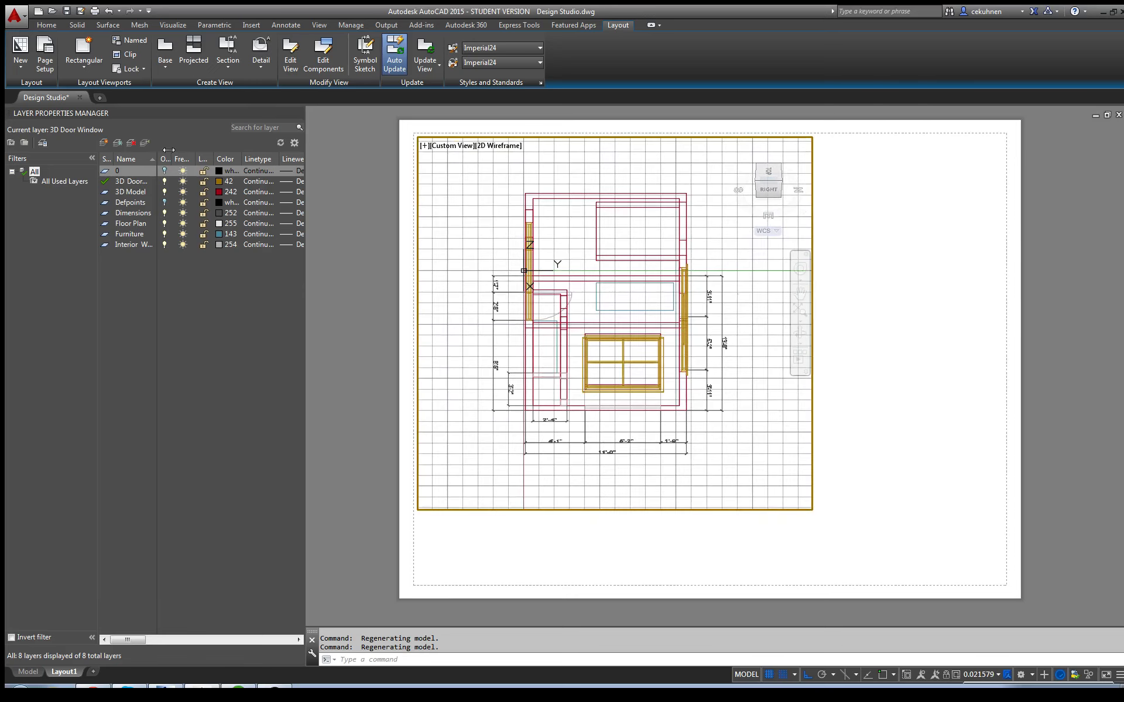
Draw a second, smaller rectangular viewport in the empty area to the right of the large one
click(83, 48)
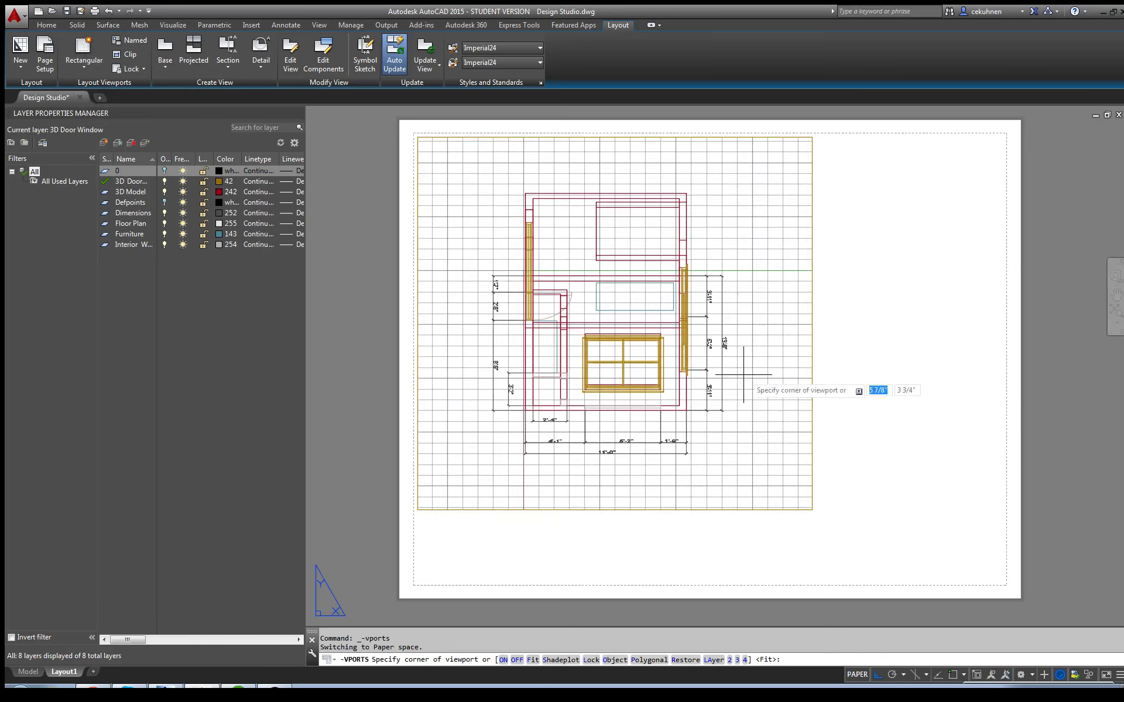
click(820, 230)
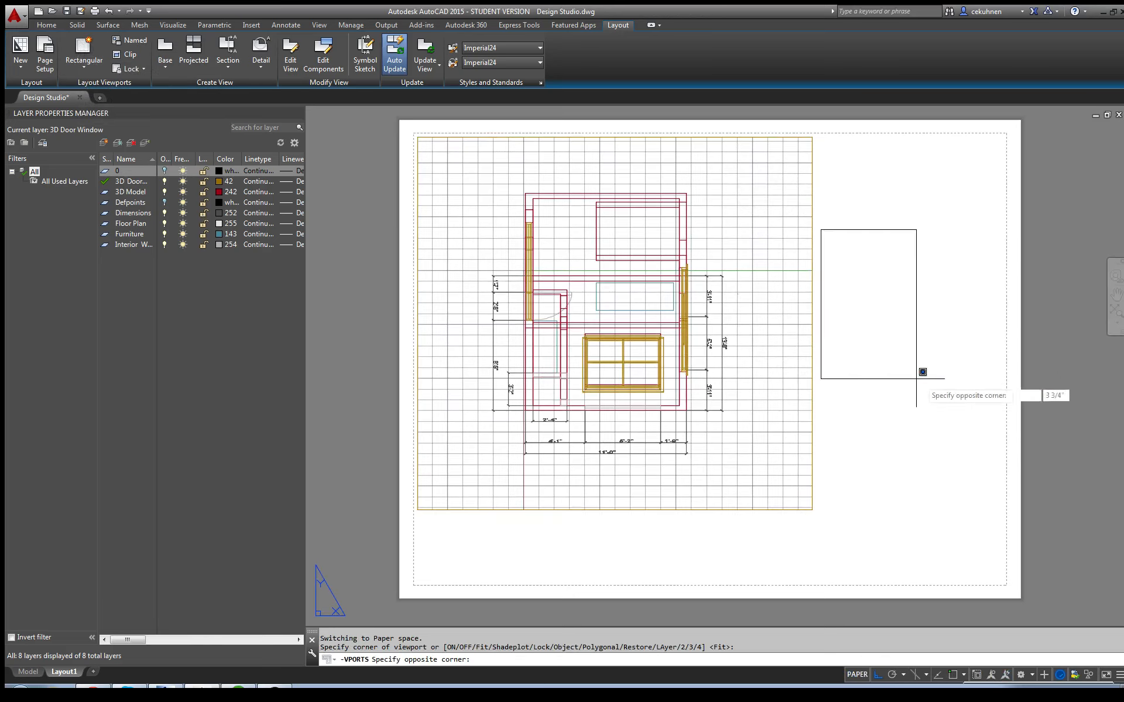
click(1005, 408)
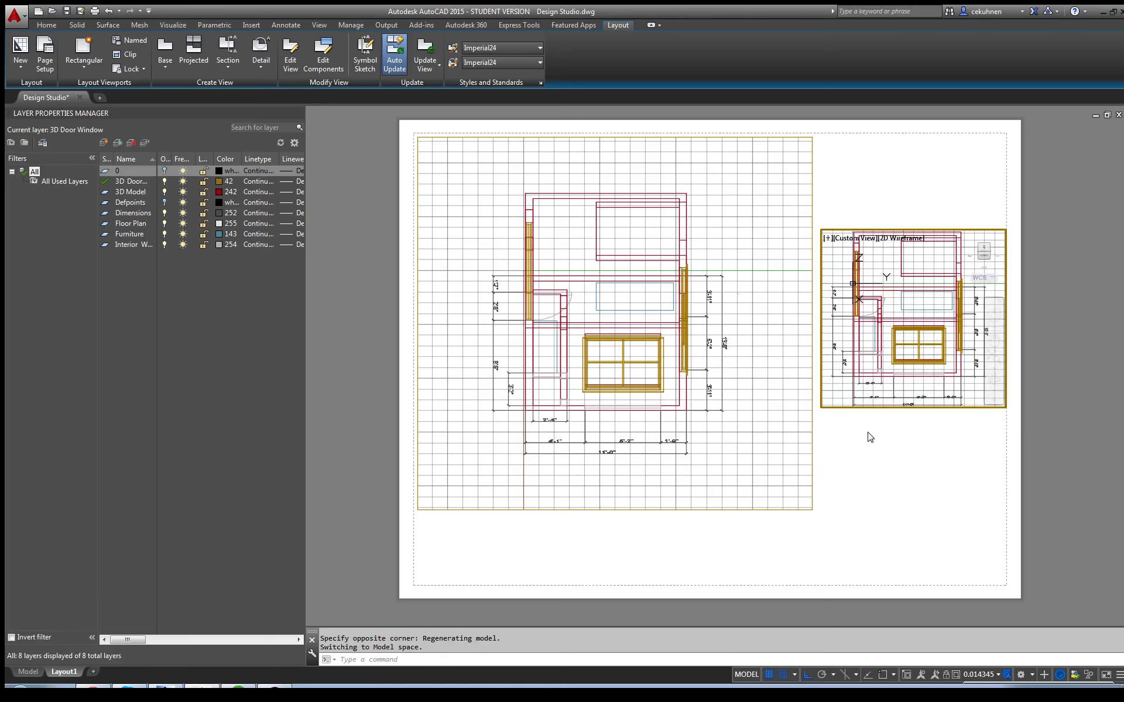
Set the small viewport to the NE Isometric view with the Shaded visual style
click(988, 254)
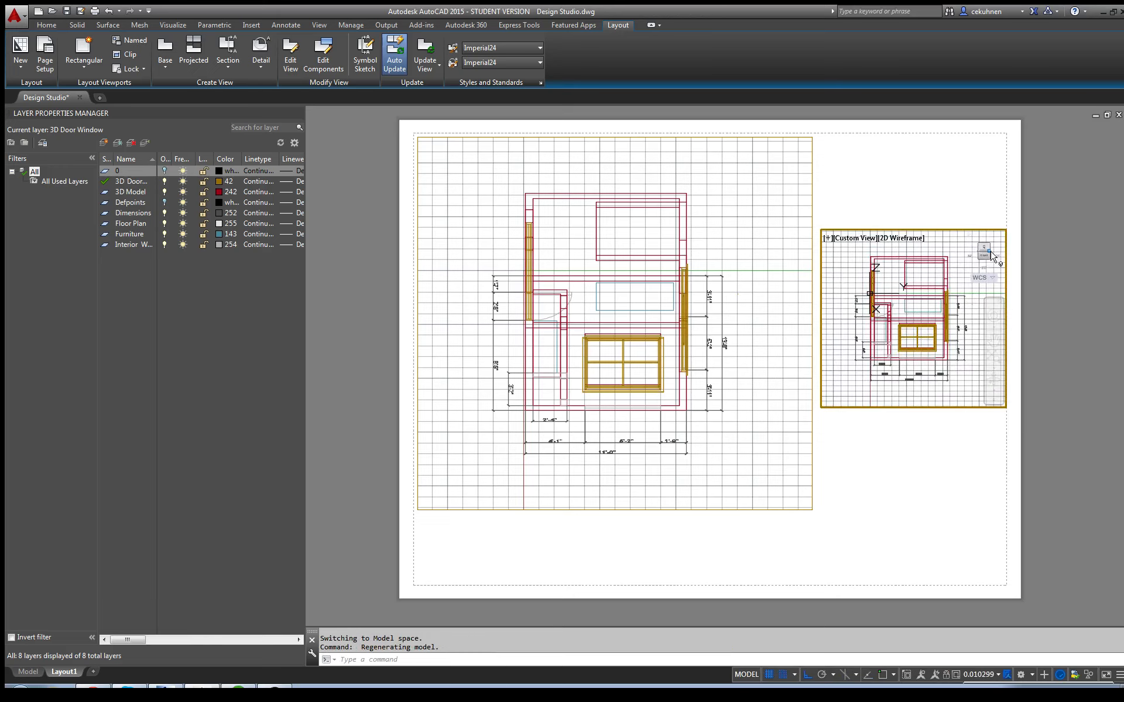
click(990, 254)
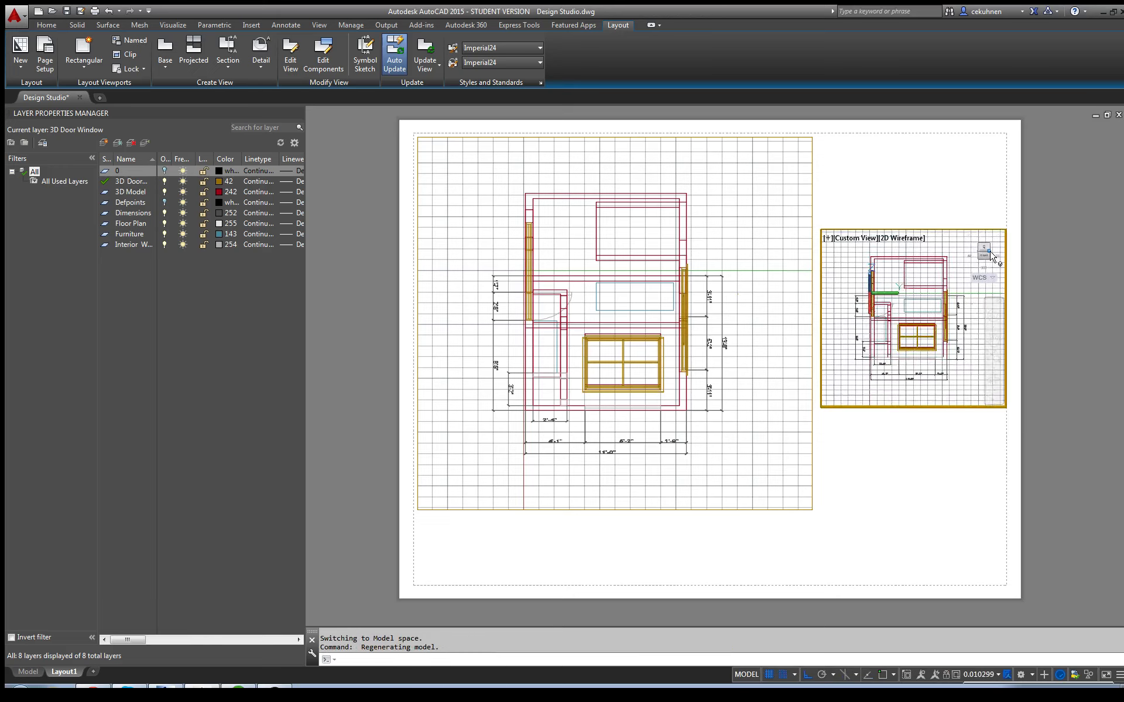
click(906, 240)
click(951, 319)
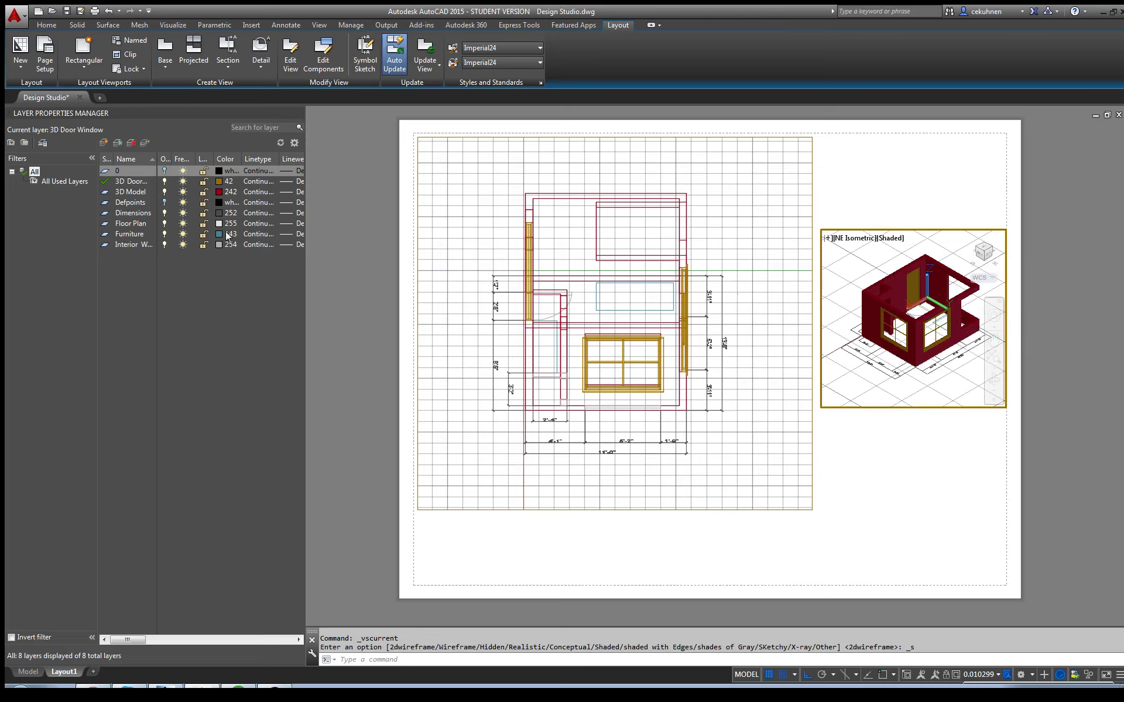
Examine Layout1's page setup for modification, including its paper size, the available plotters and the choices of what to plot
click(45, 55)
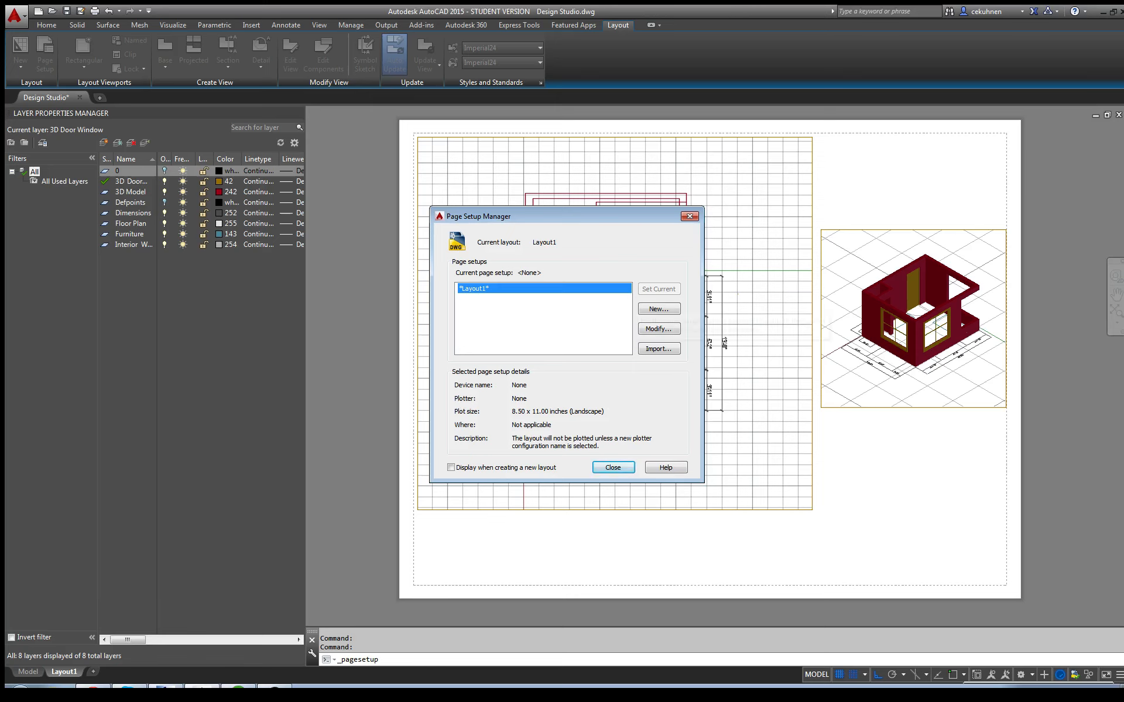
click(658, 328)
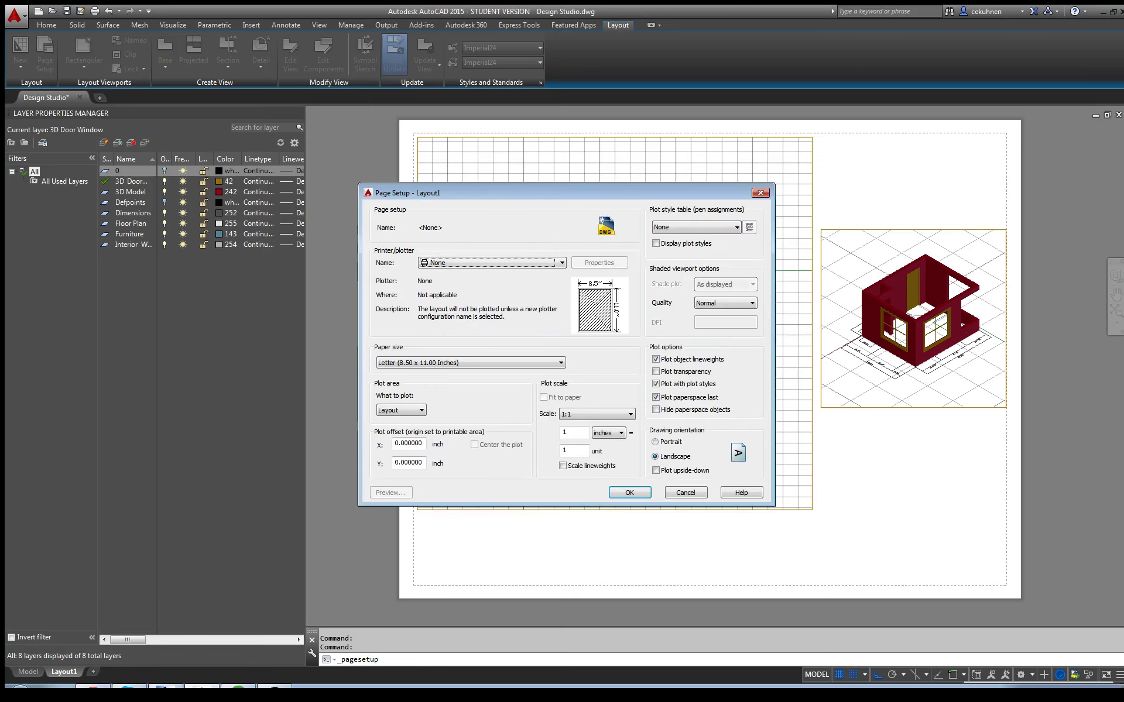
mouse_move(617, 290)
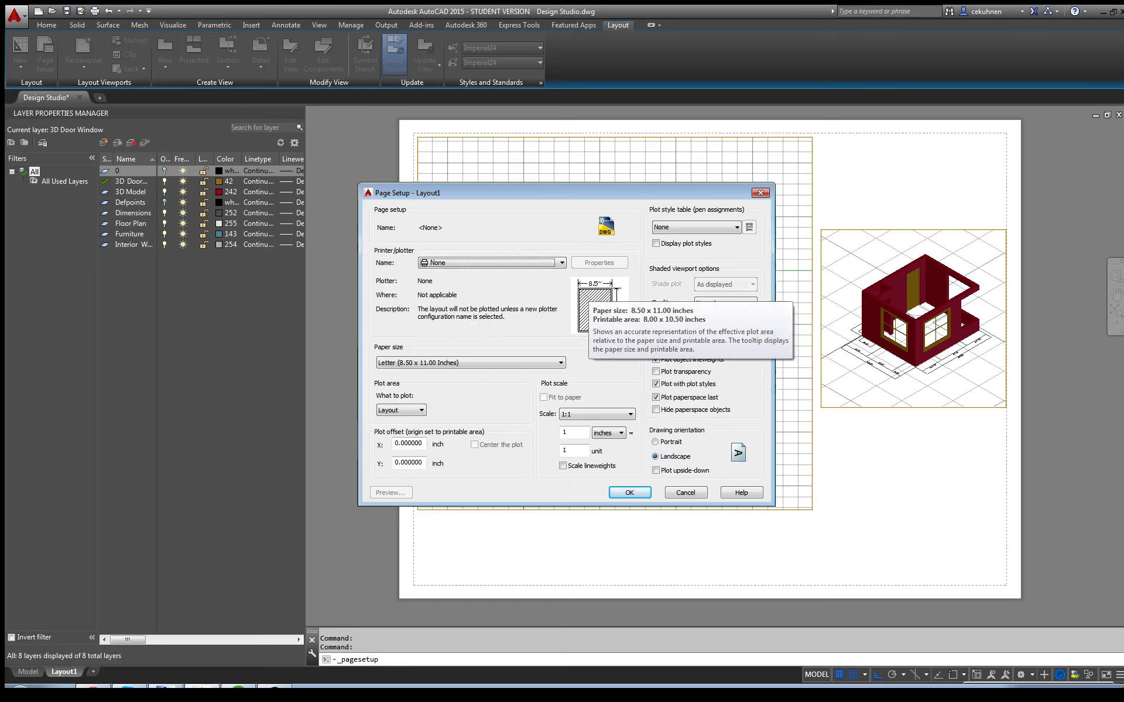
click(561, 263)
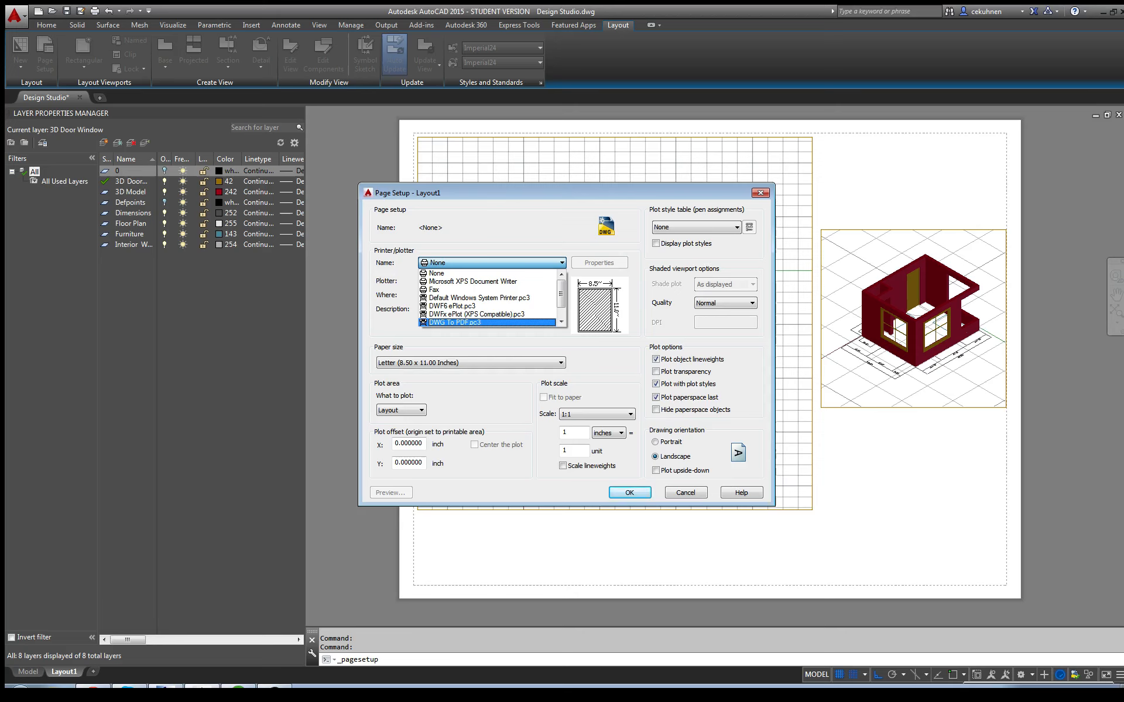
key(Escape)
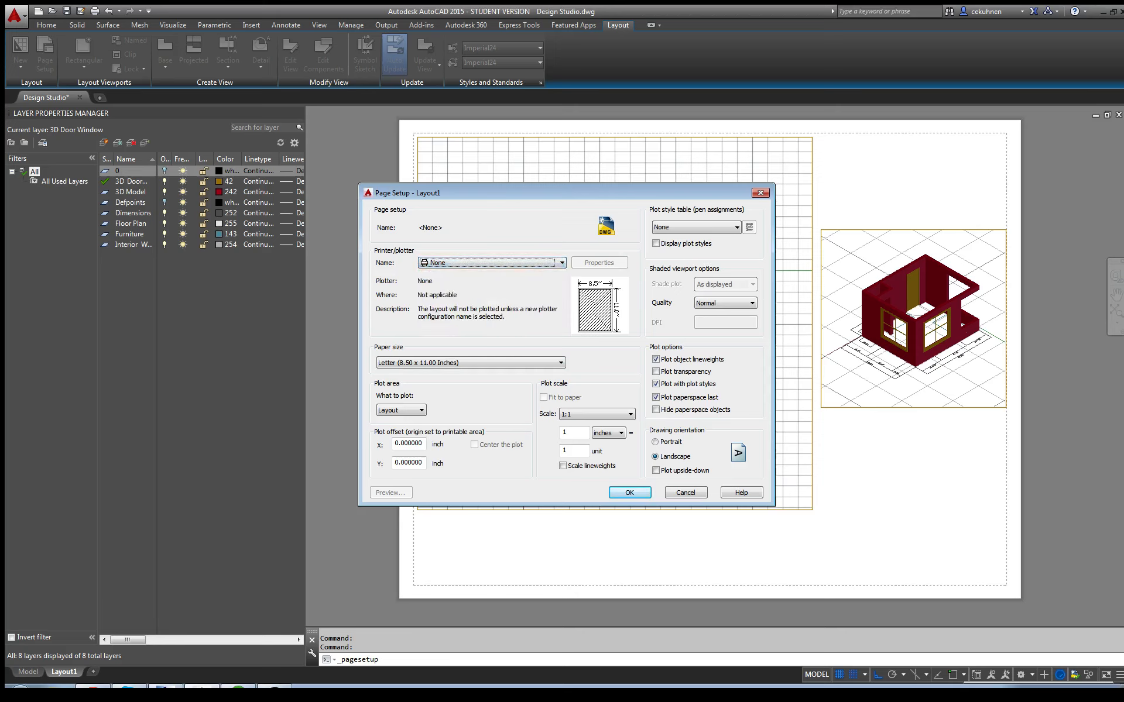
click(401, 410)
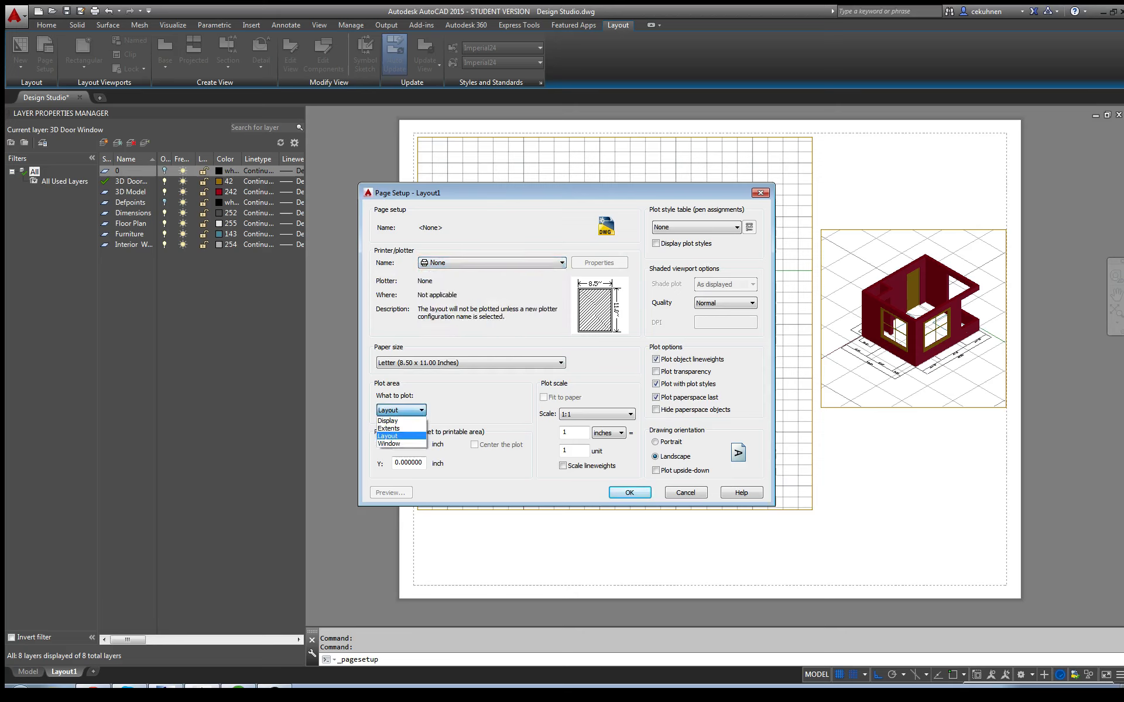
key(Escape)
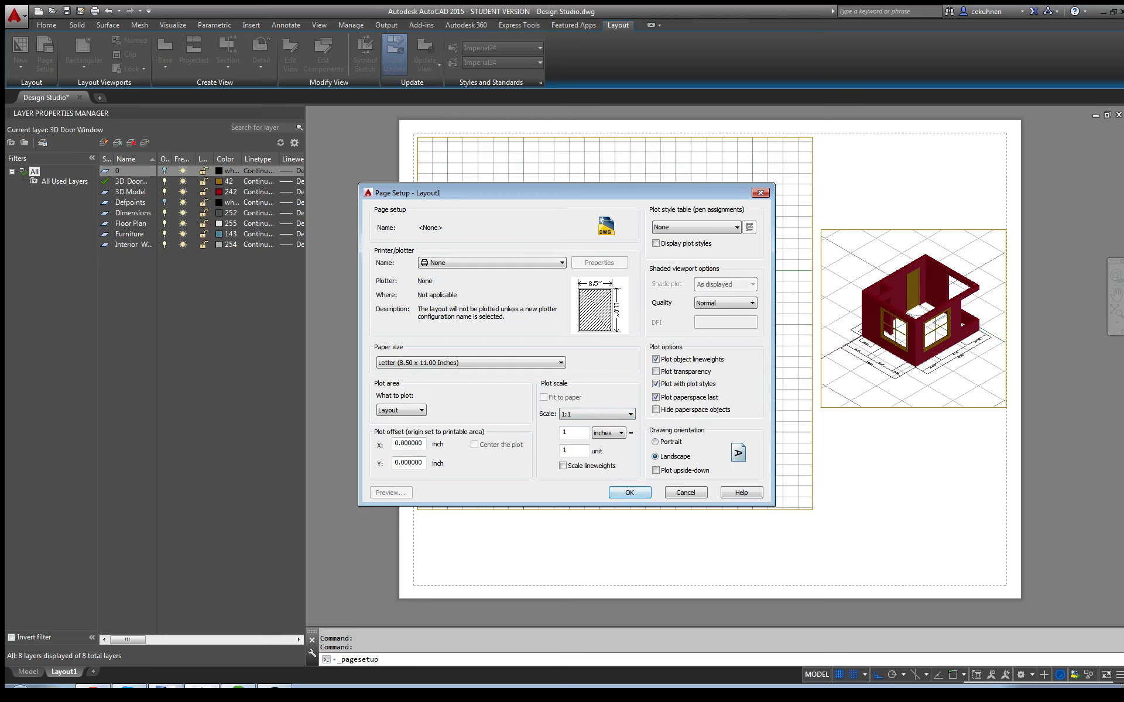
key(Escape)
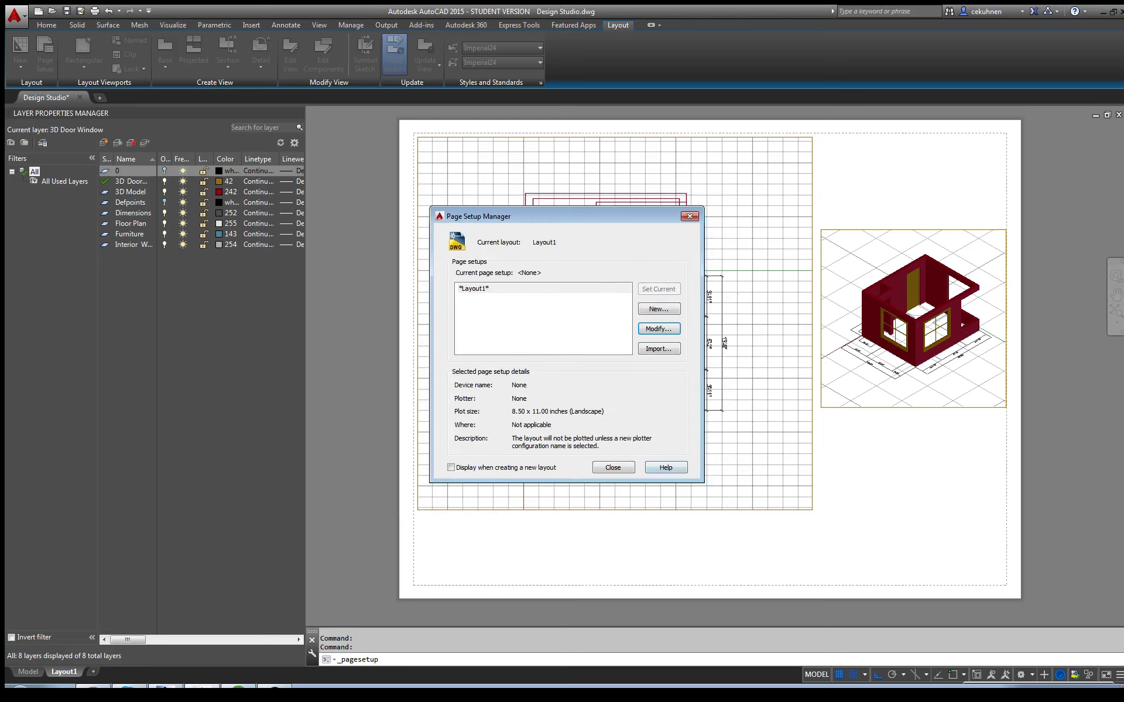
click(631, 470)
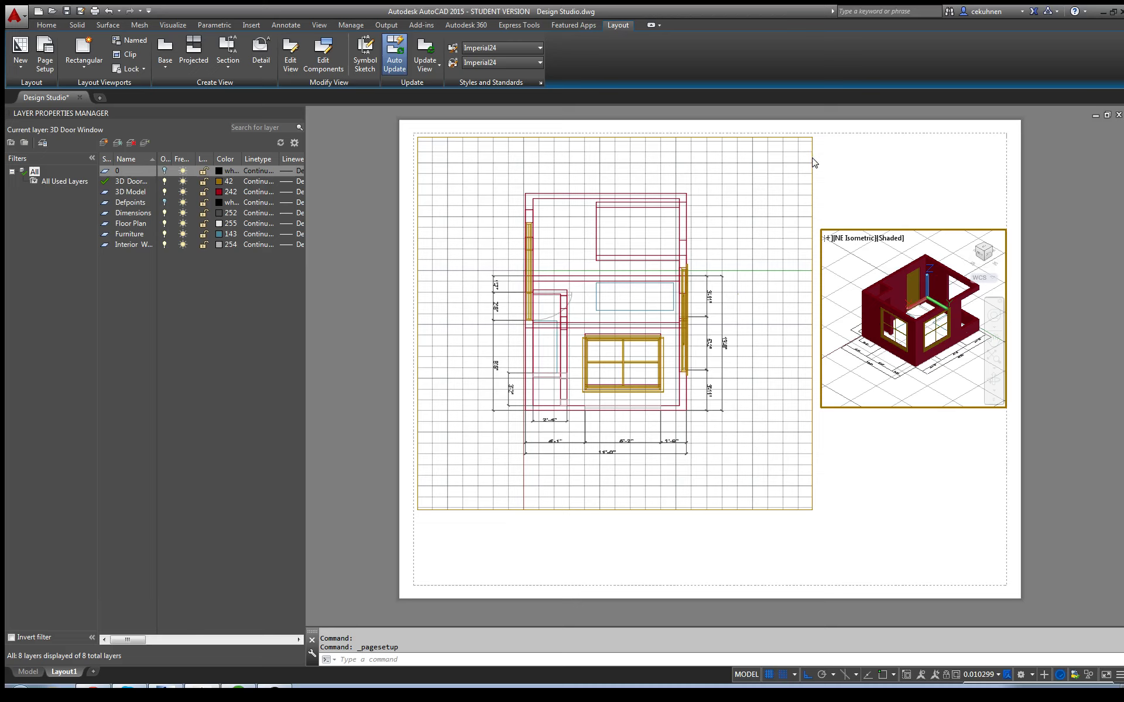
Activate the large viewport and try its scale at 1:1, followed by 1:100
click(776, 184)
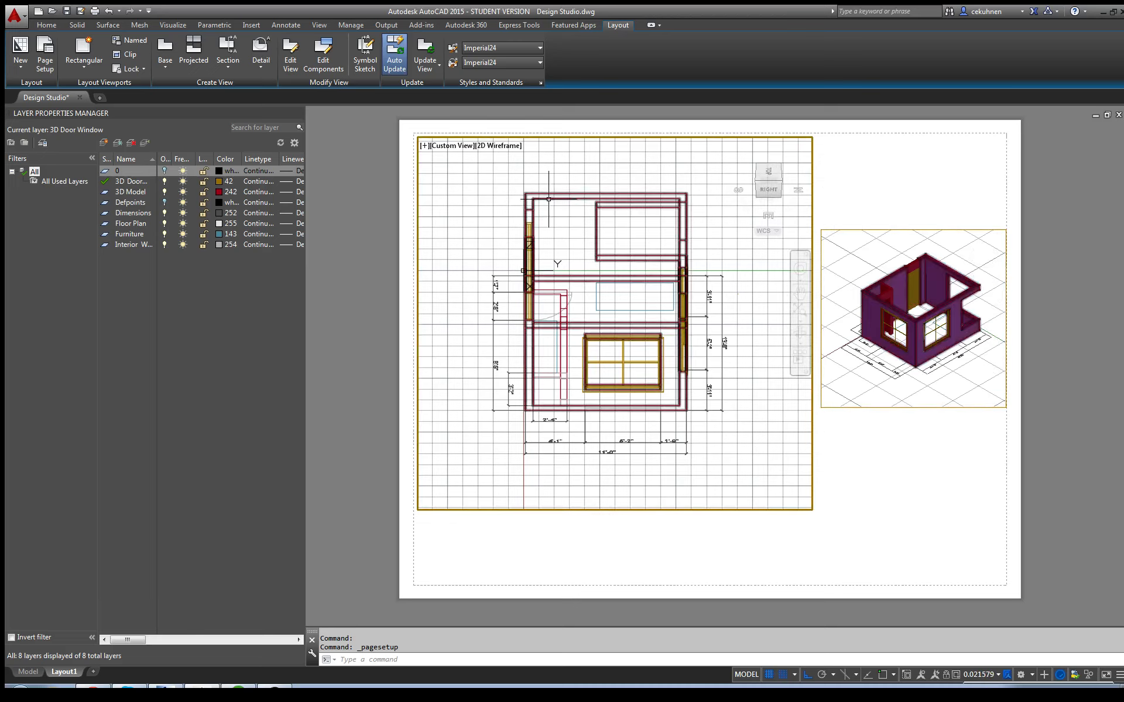
click(1113, 637)
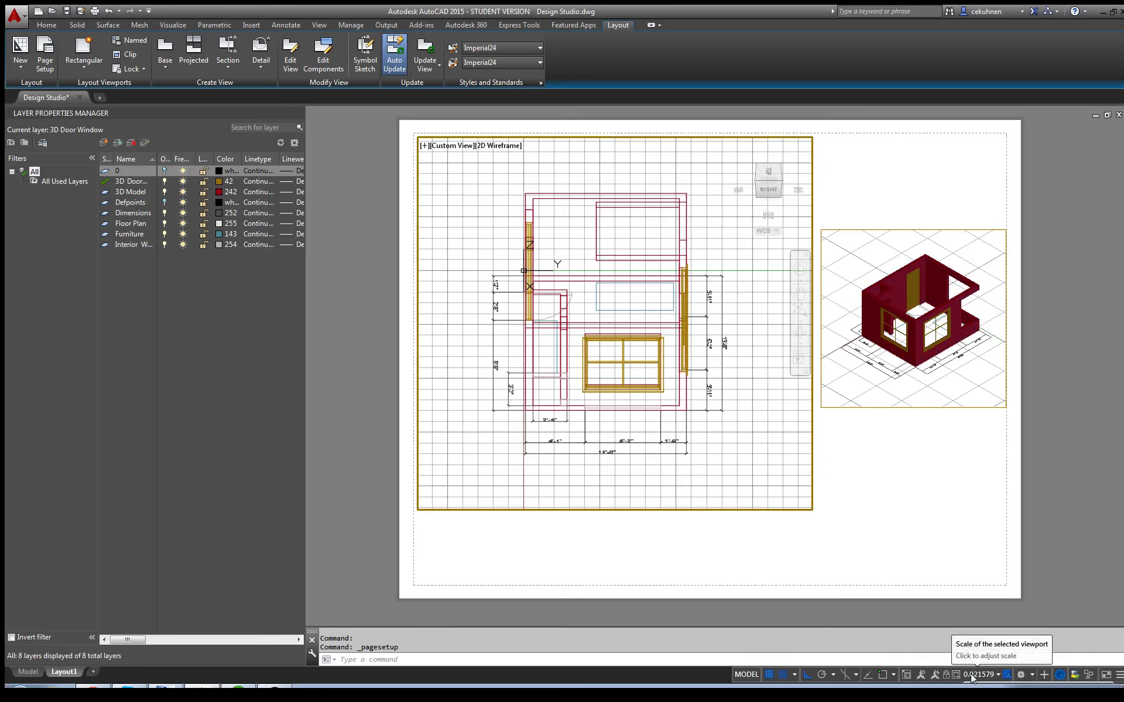
click(971, 675)
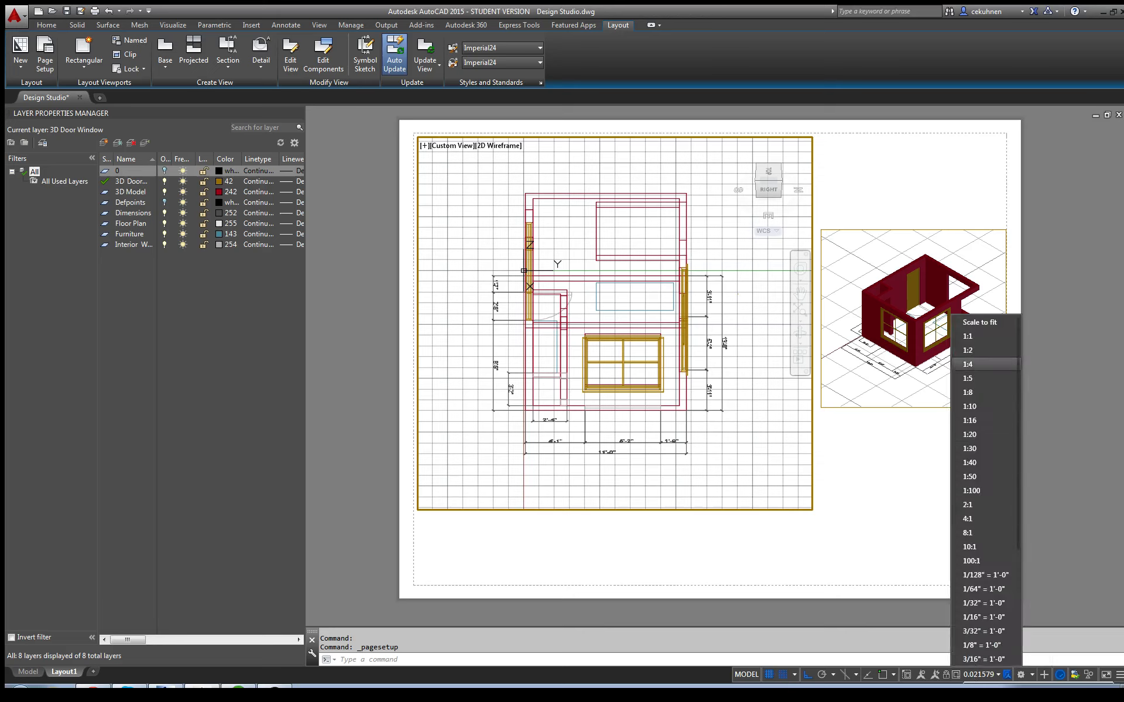
click(971, 336)
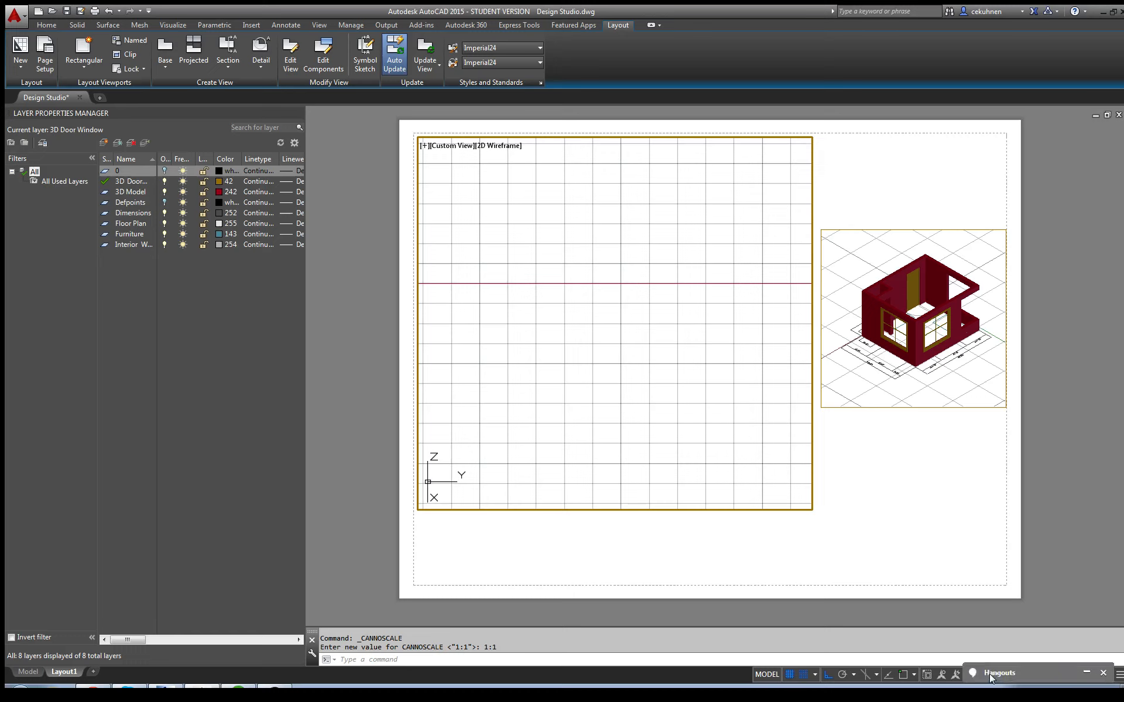
click(988, 676)
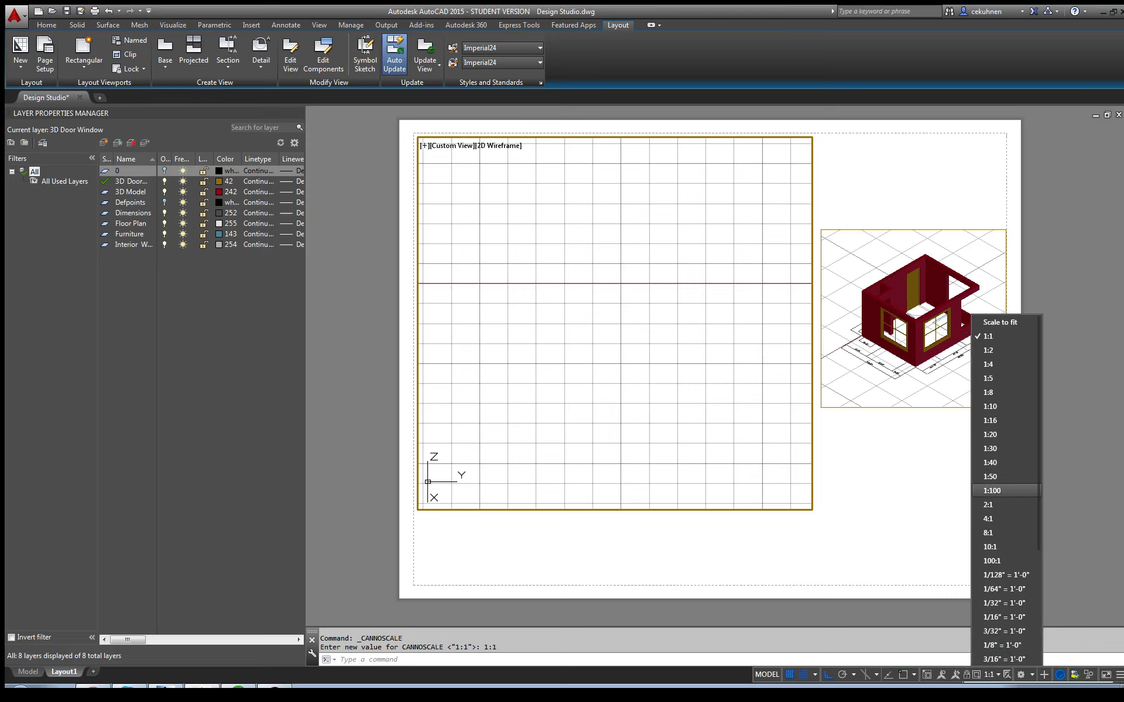
click(999, 491)
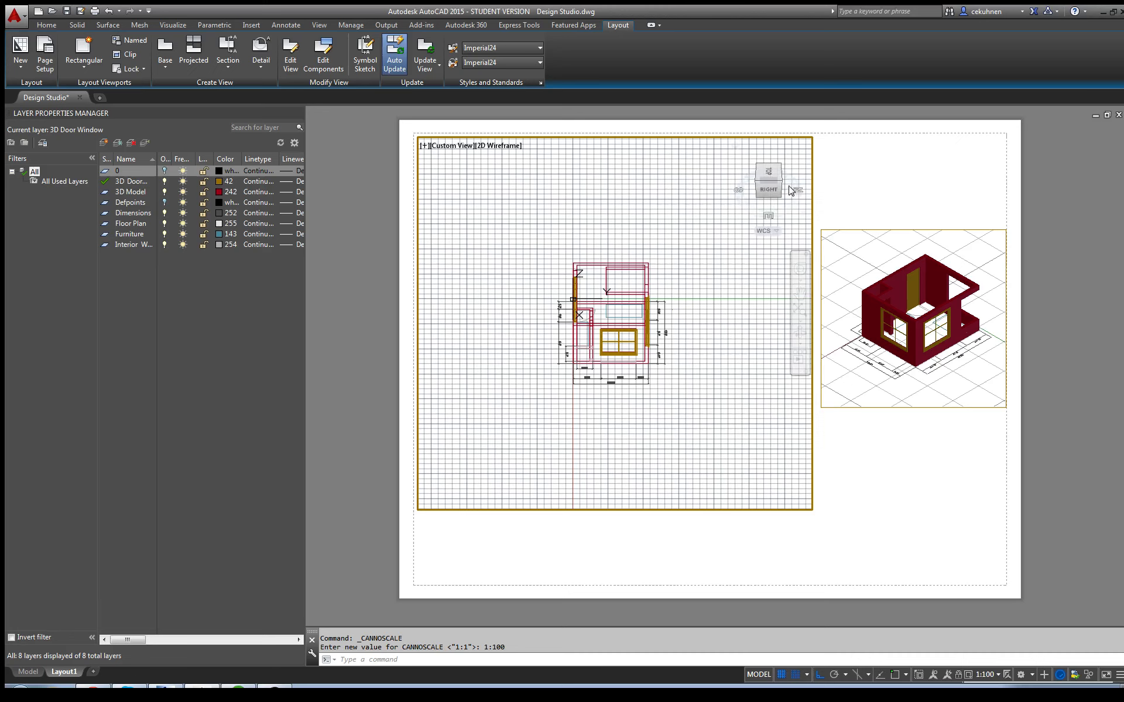
Switch the large viewport to the Top view and try its scale at 1:40, followed by 1:30
click(773, 175)
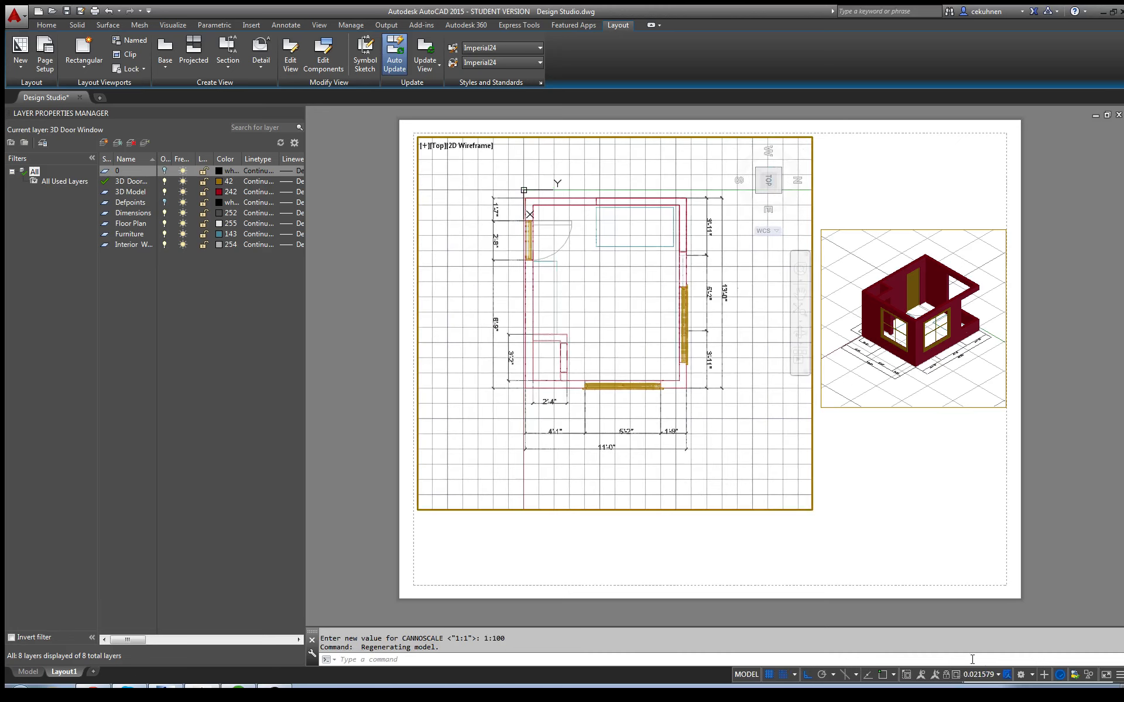
click(987, 675)
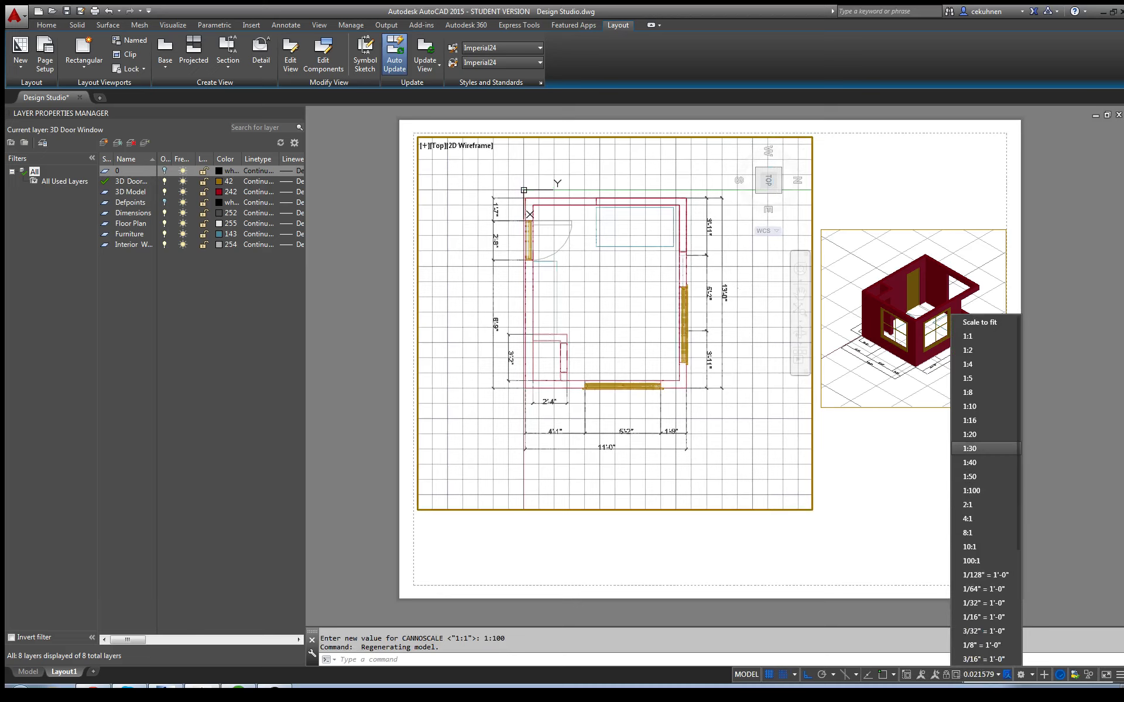
click(983, 463)
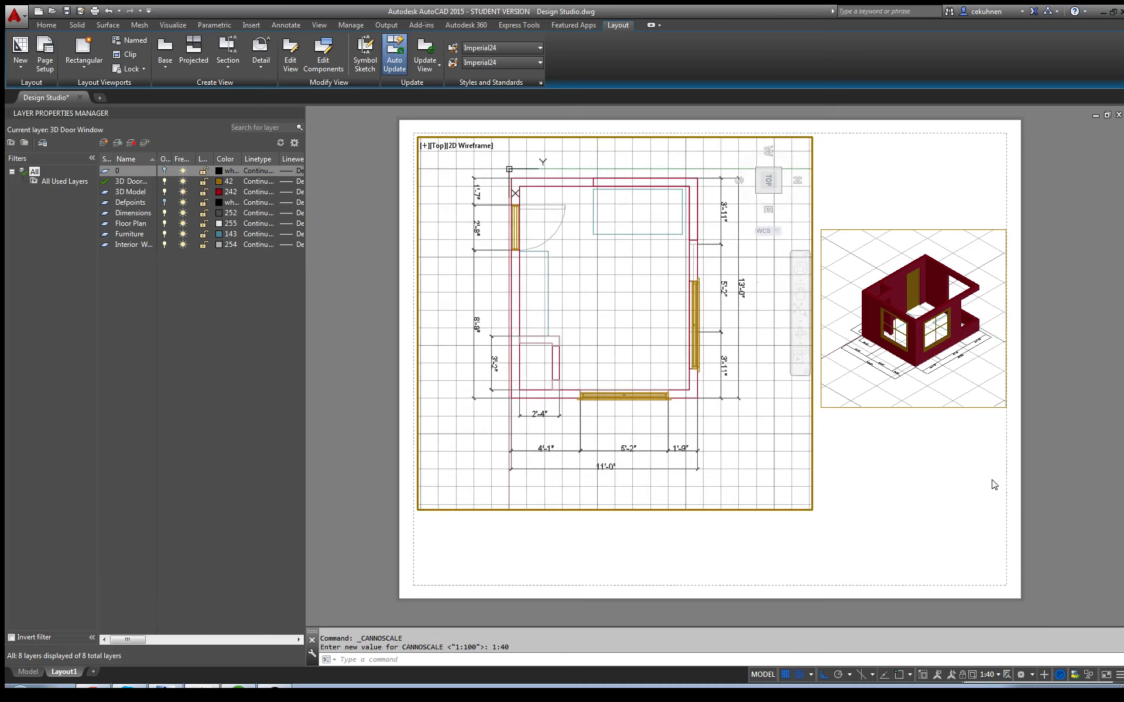
click(986, 675)
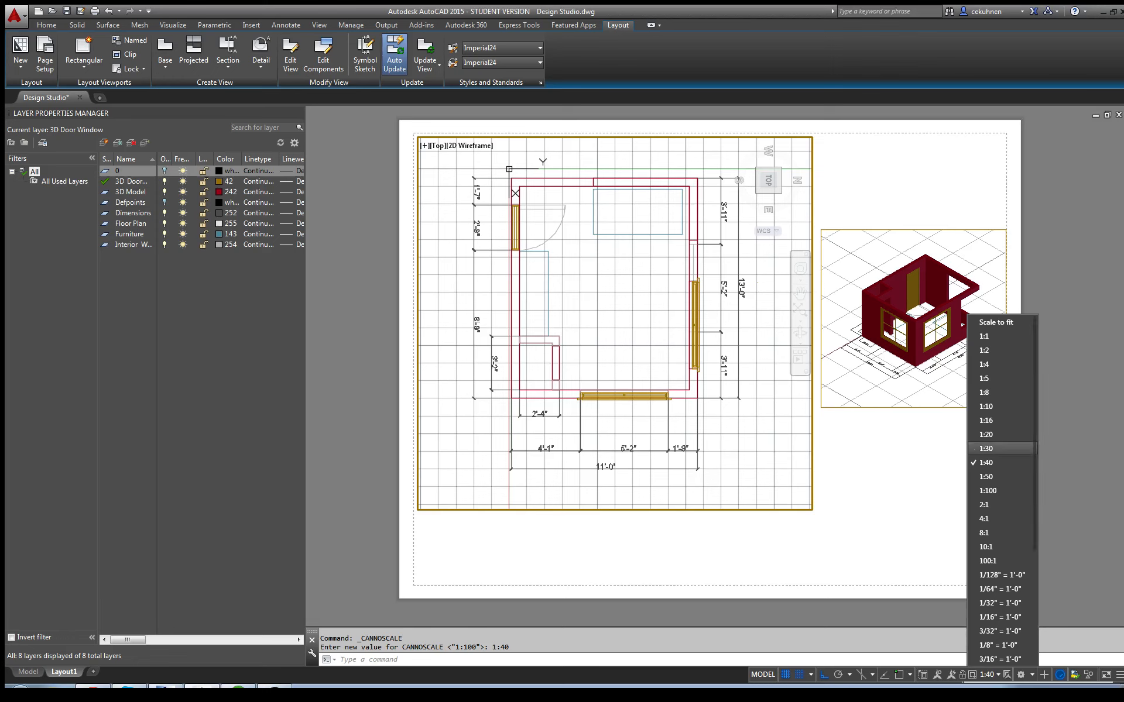
click(995, 458)
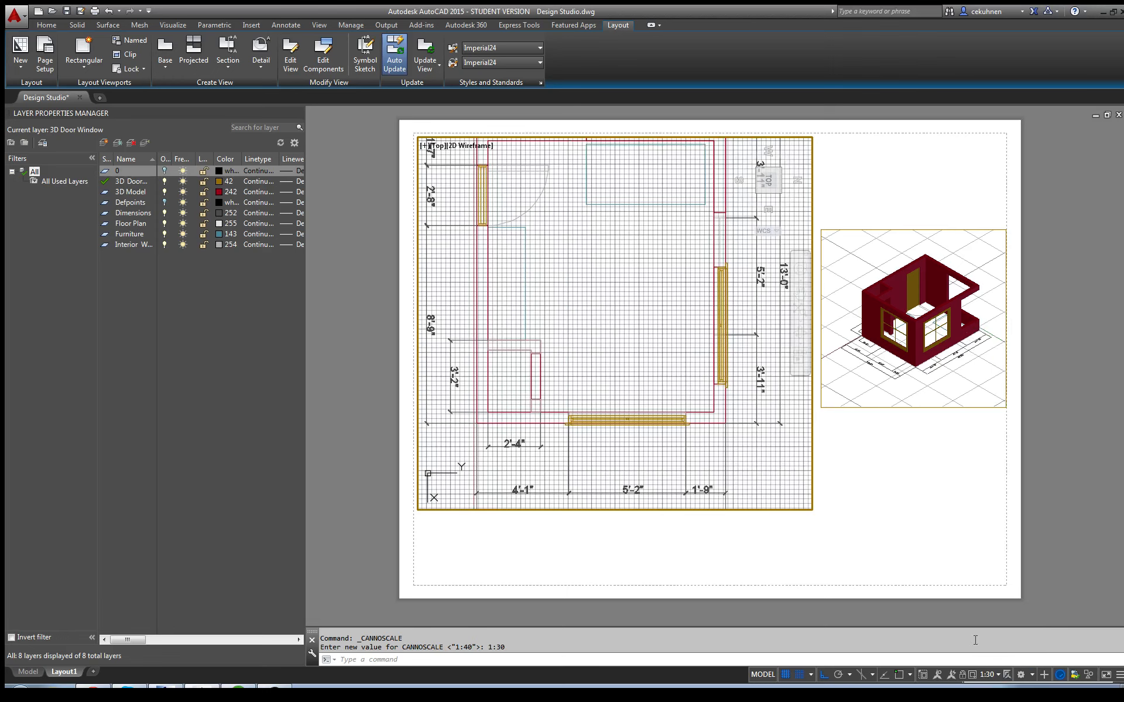
Set the large viewport's scale to 1:50 so the whole floor plan fits inside with its dimensions
scroll(691, 369, down, 2)
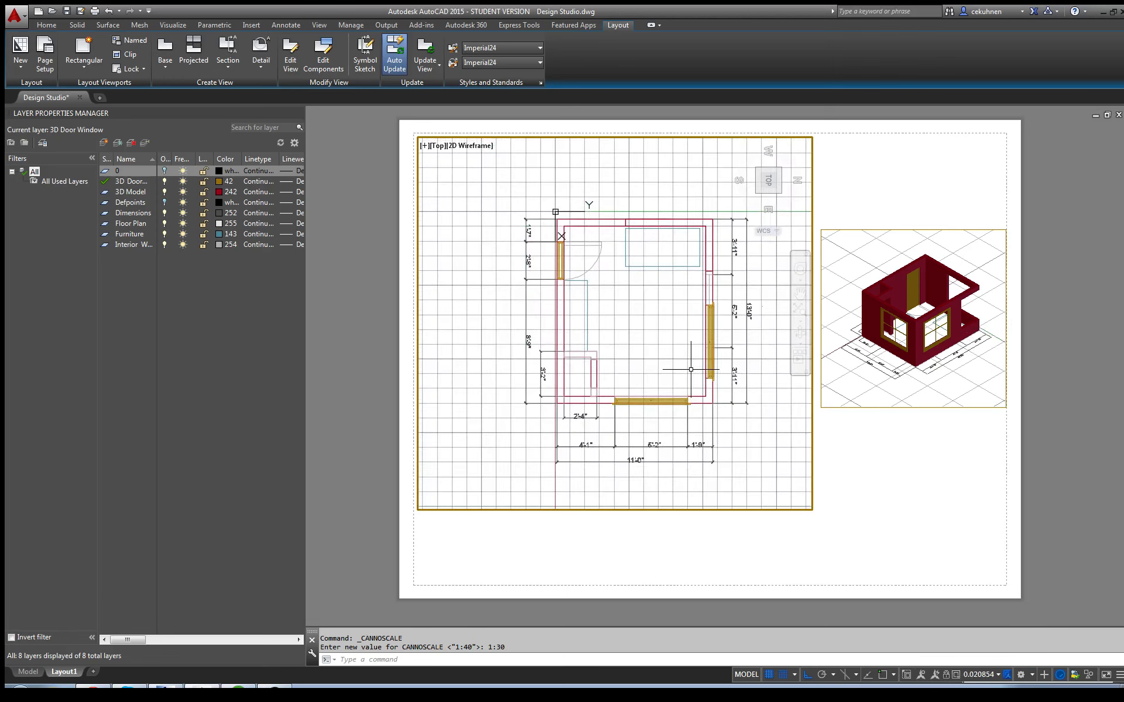
scroll(690, 370, down, 4)
scroll(690, 369, up, 6)
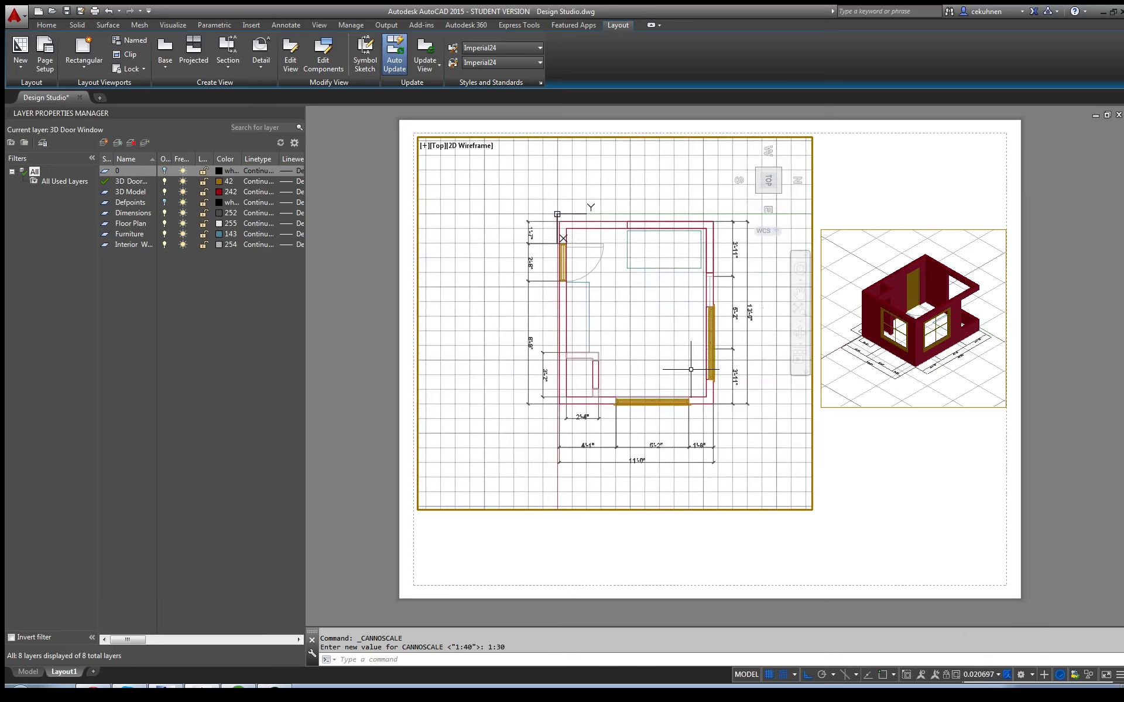
scroll(690, 369, down, 2)
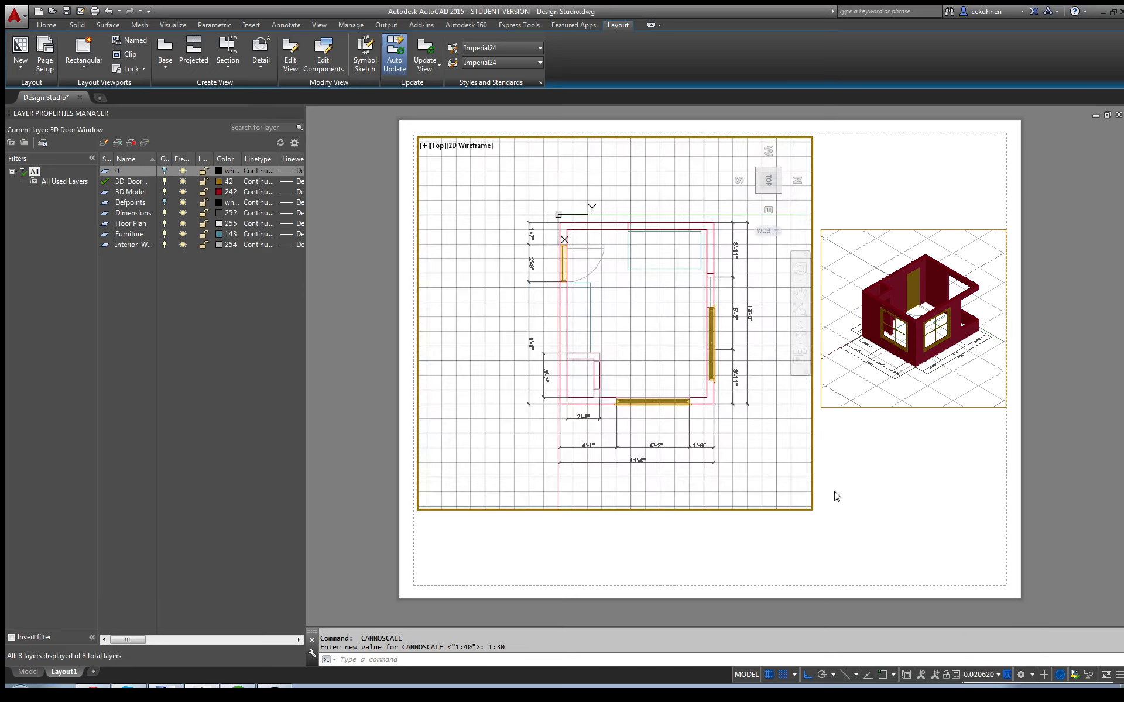
click(980, 676)
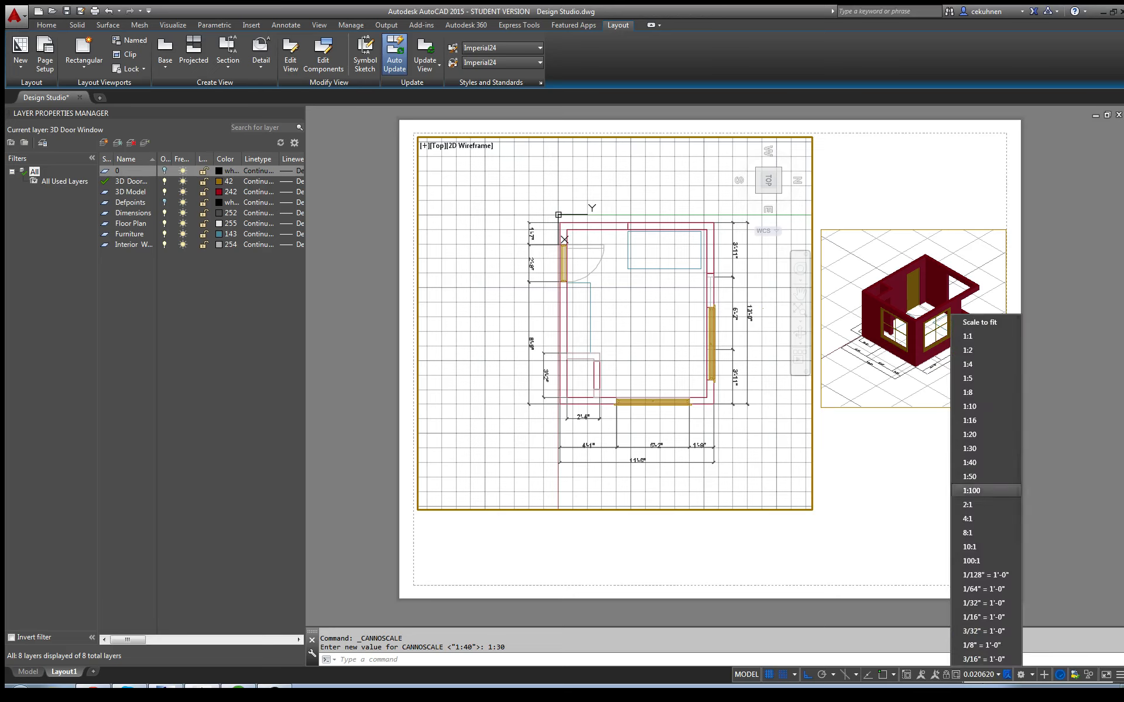
click(983, 477)
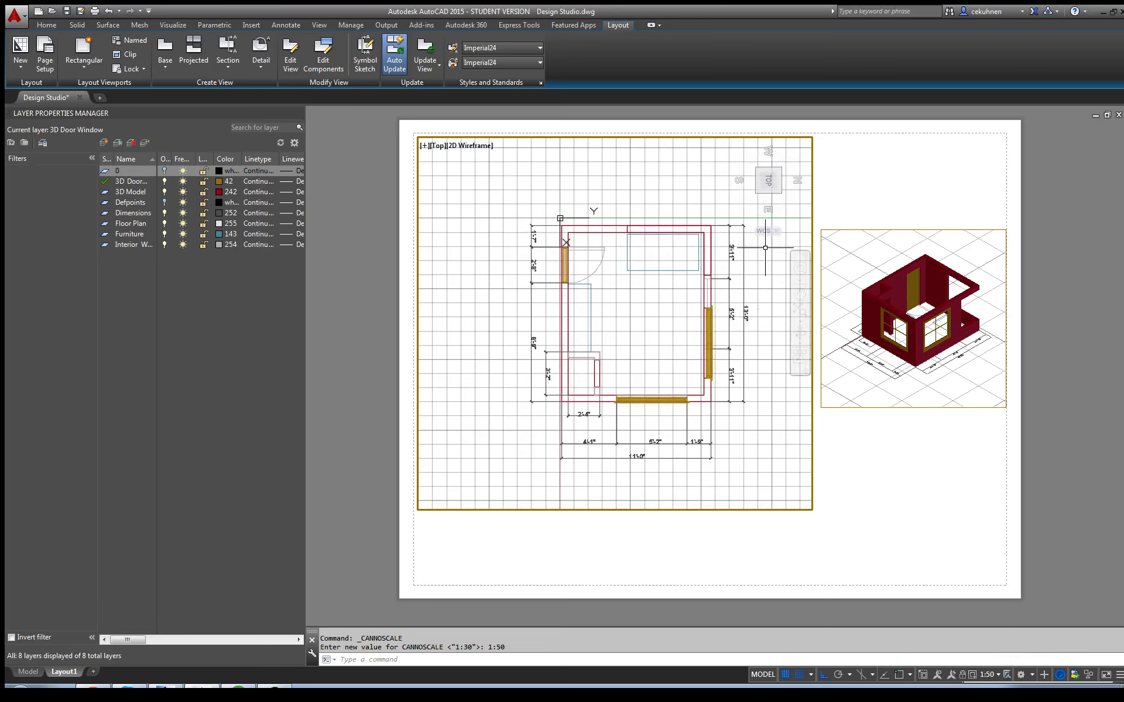
Pan the floor plan toward the upper-left corner of the large viewport and return to paper space
click(800, 293)
drag(682, 334, 588, 279)
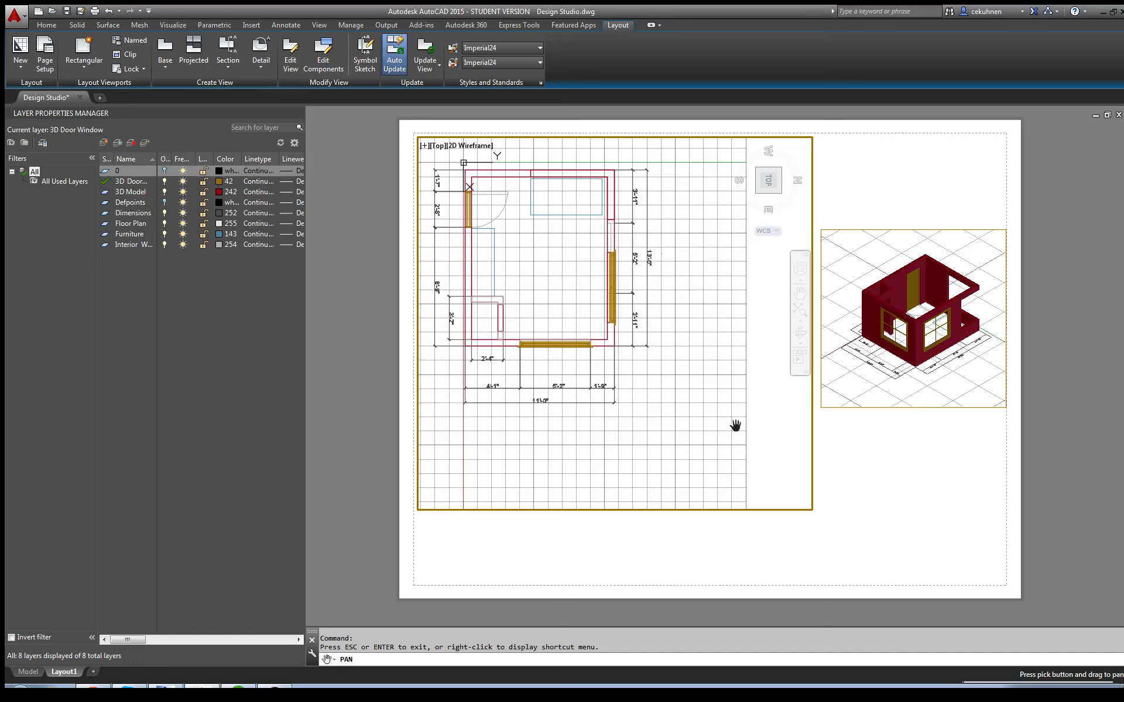
key(Escape)
click(766, 674)
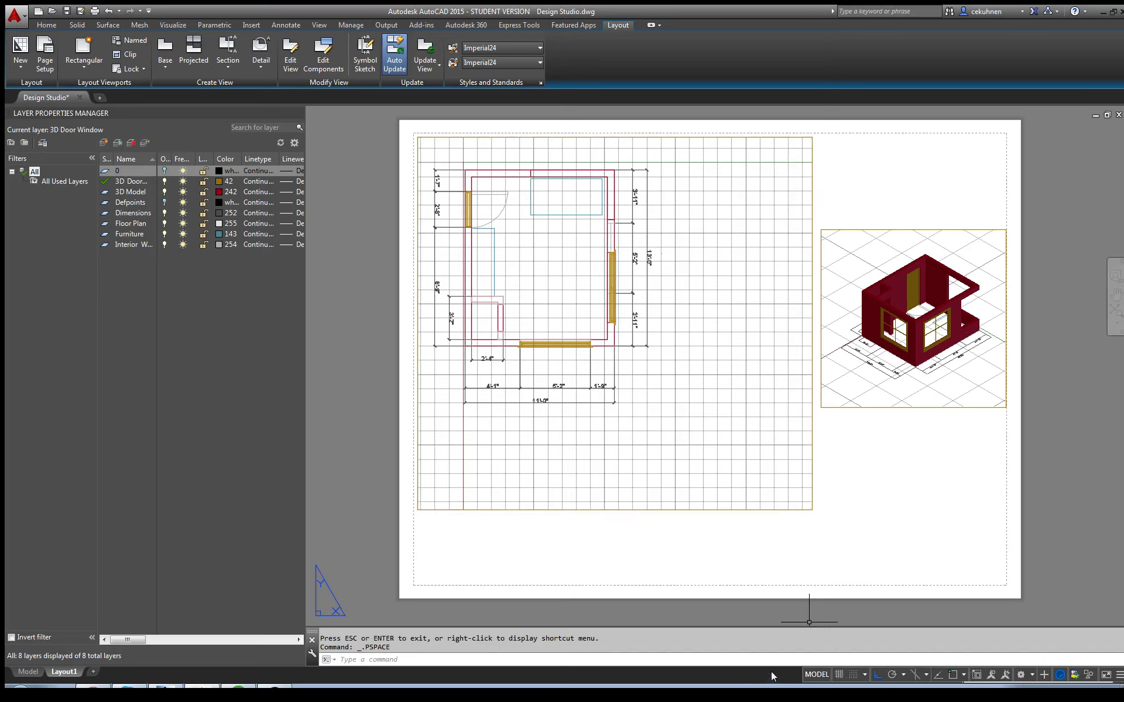
Shrink the large viewport by stretching its lower corners inward and up until the frame closely surrounds the floor plan and its dimensions
click(811, 510)
click(811, 511)
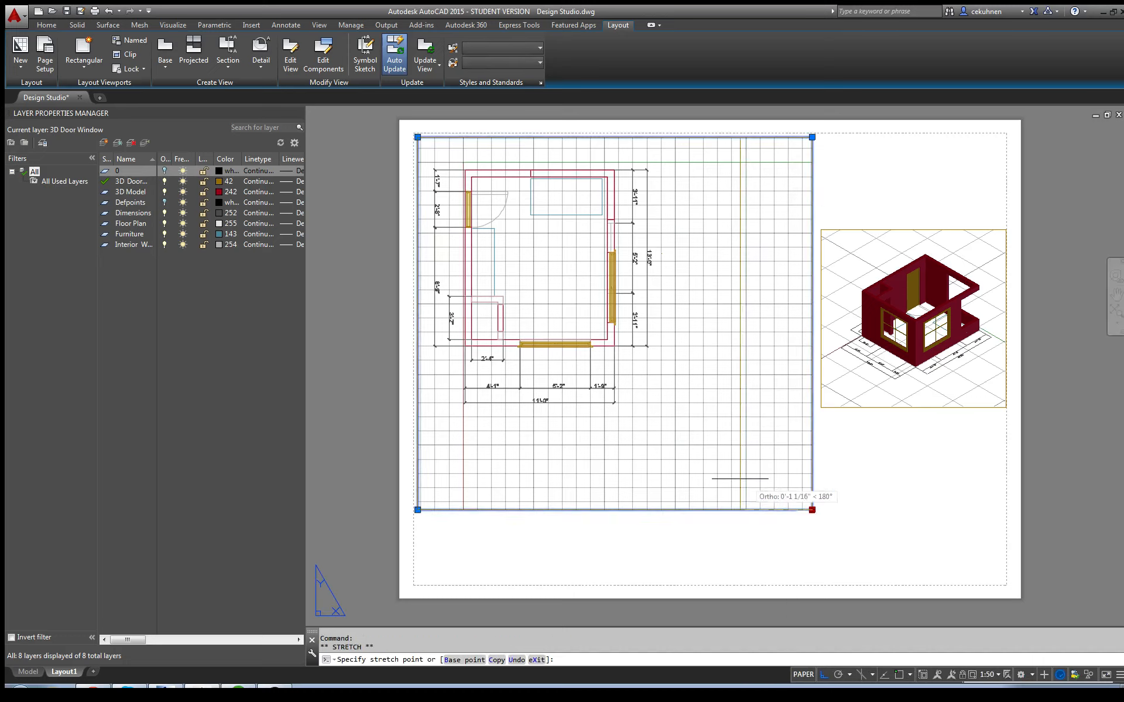
click(660, 404)
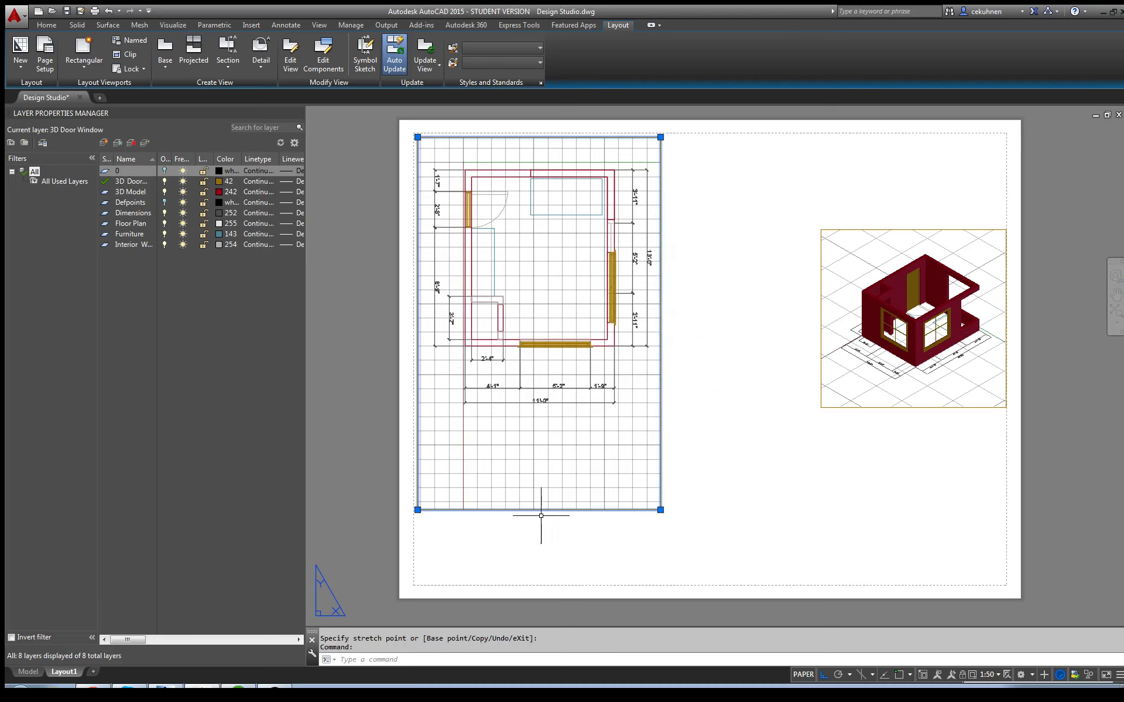
click(417, 509)
click(418, 416)
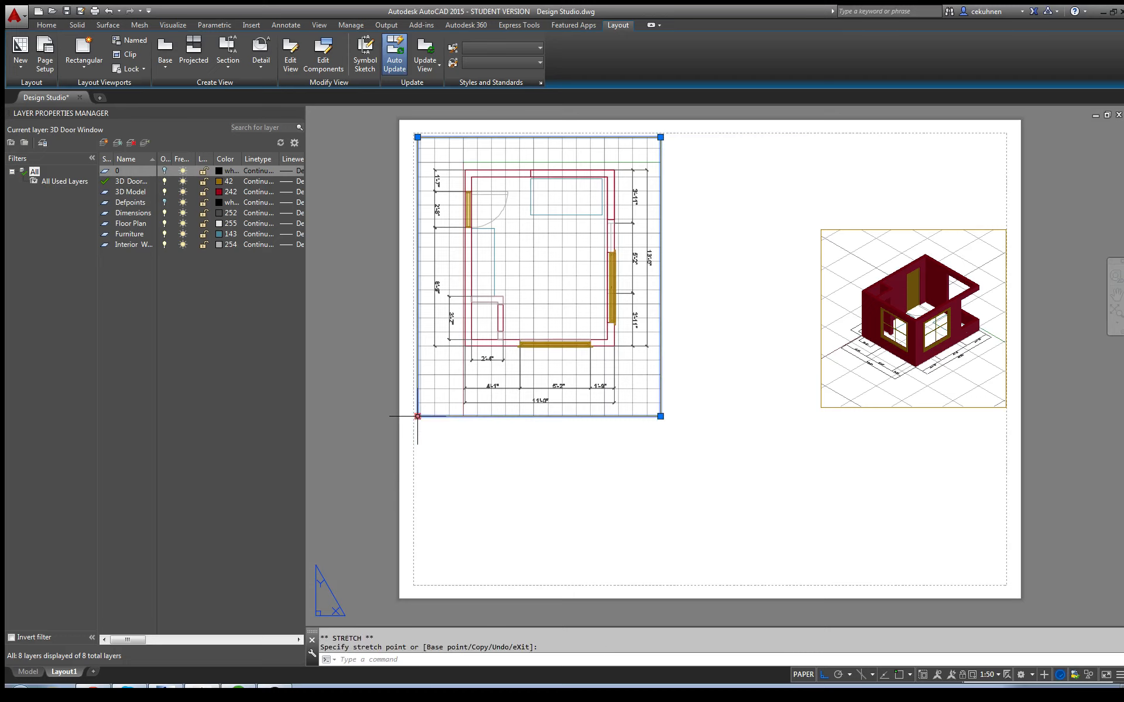
click(593, 215)
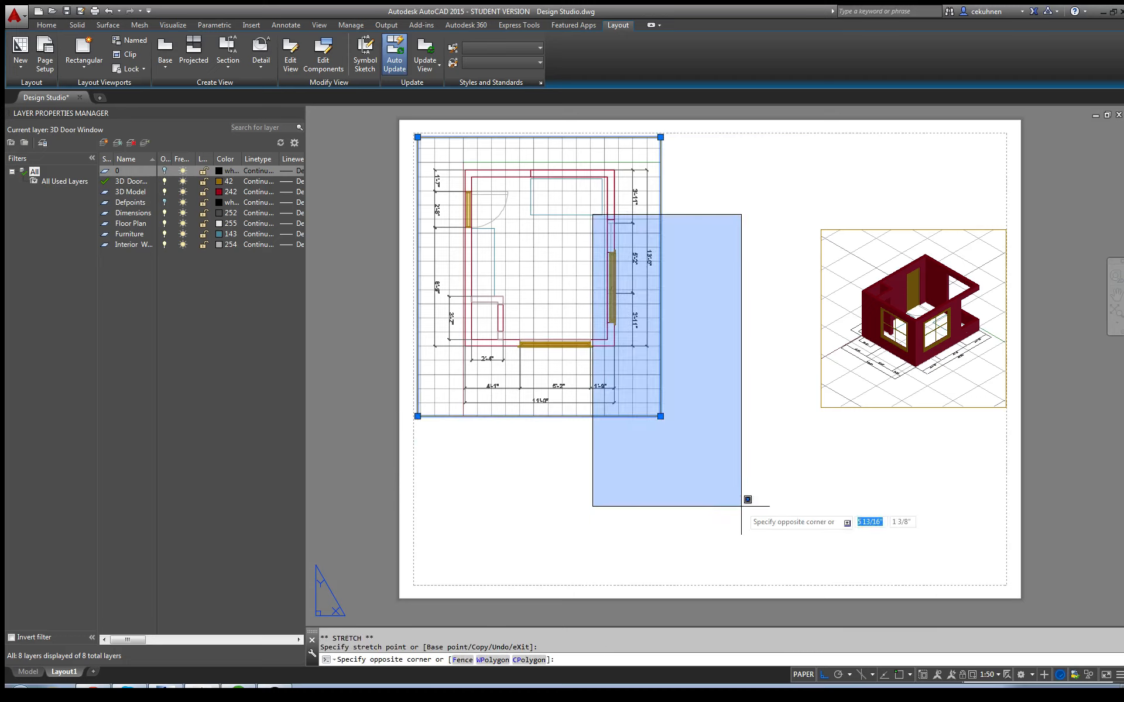
key(Escape)
Rotate the floor plan viewport's Top view by 90 degrees so north points up, and return to paper space
click(802, 674)
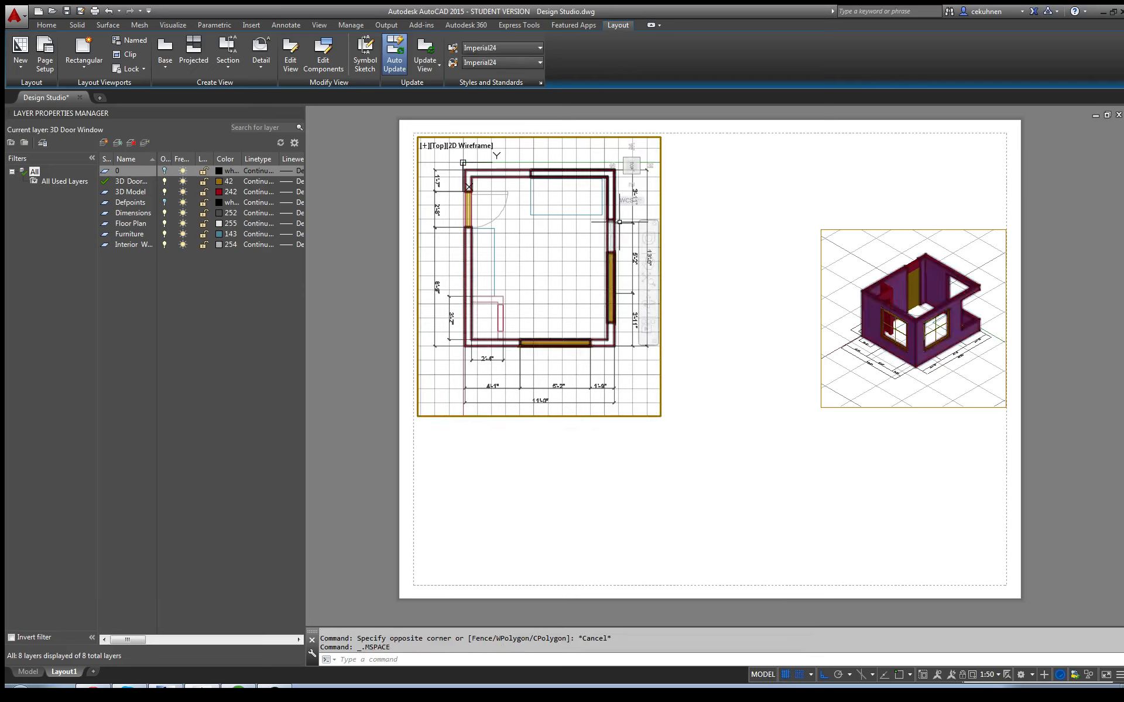
click(651, 148)
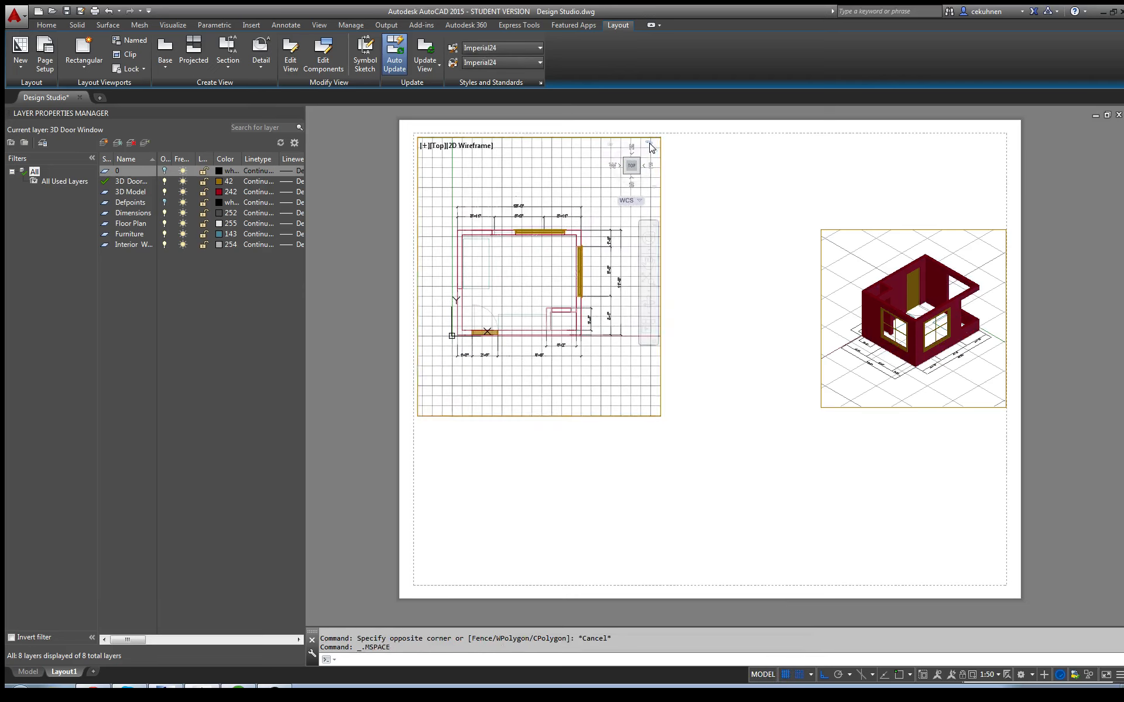
click(745, 675)
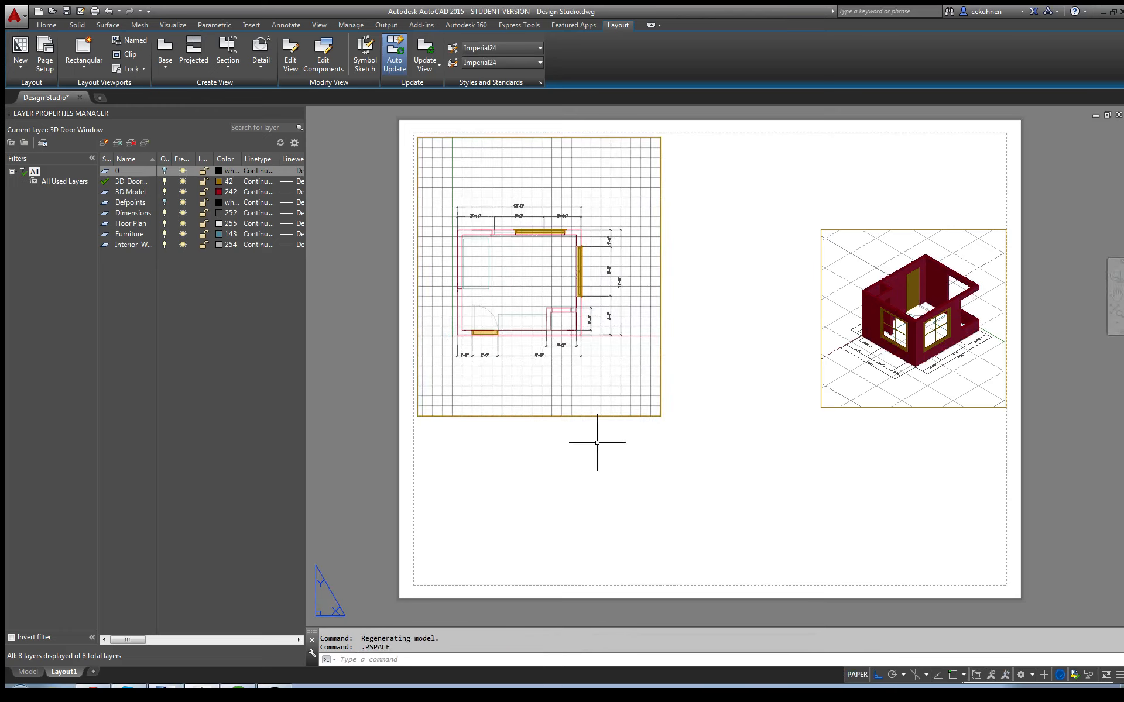
Widen the floor plan viewport by stretching its lower outer corner toward the isometric viewport, keeping the height
click(558, 359)
click(660, 404)
click(660, 414)
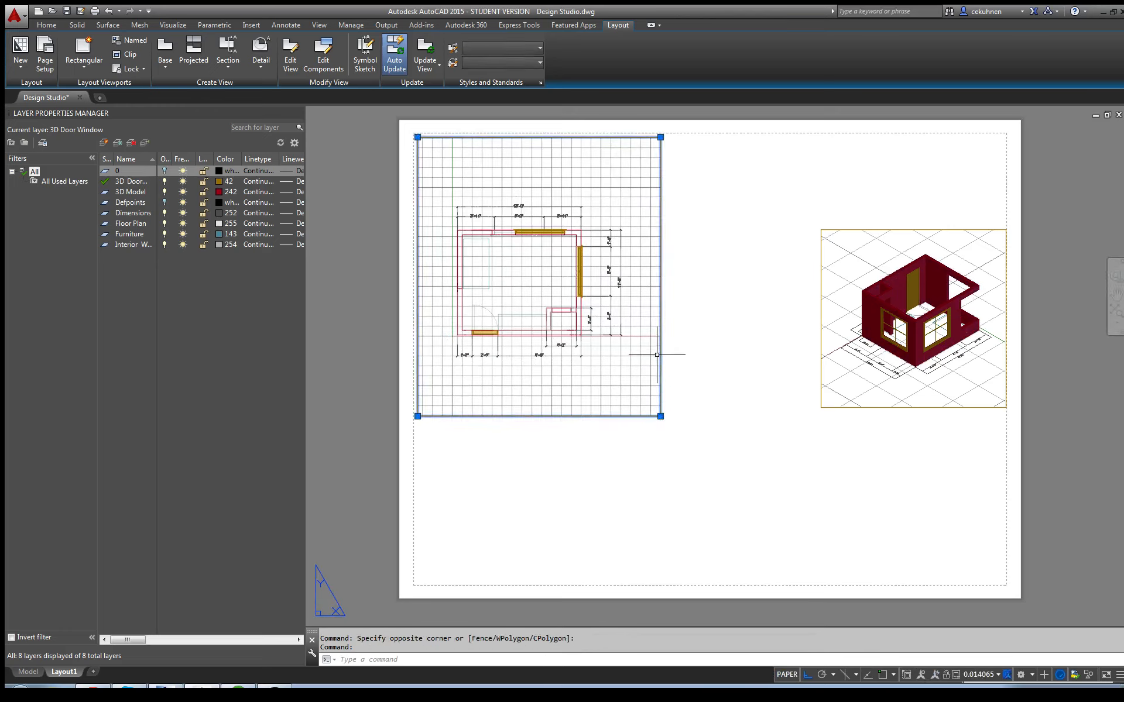
click(660, 416)
click(749, 417)
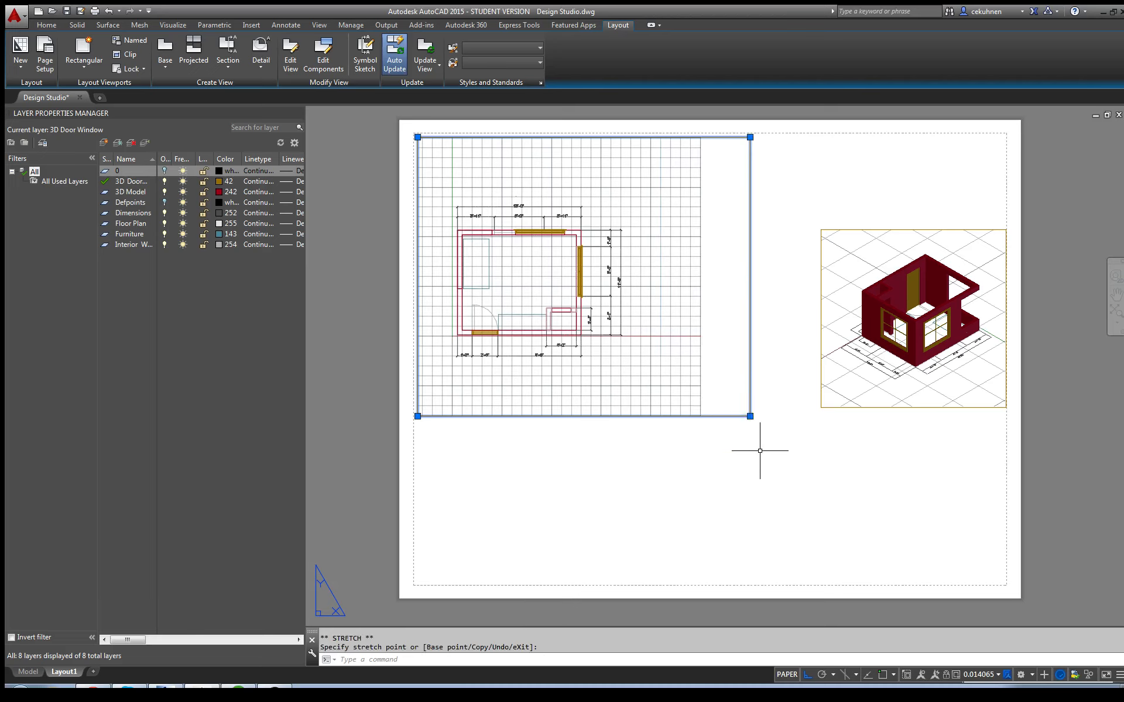
key(Escape)
Enter model space in the floor plan viewport, then enlarge and centre the plan so it fills the frame with its dimensions
click(857, 674)
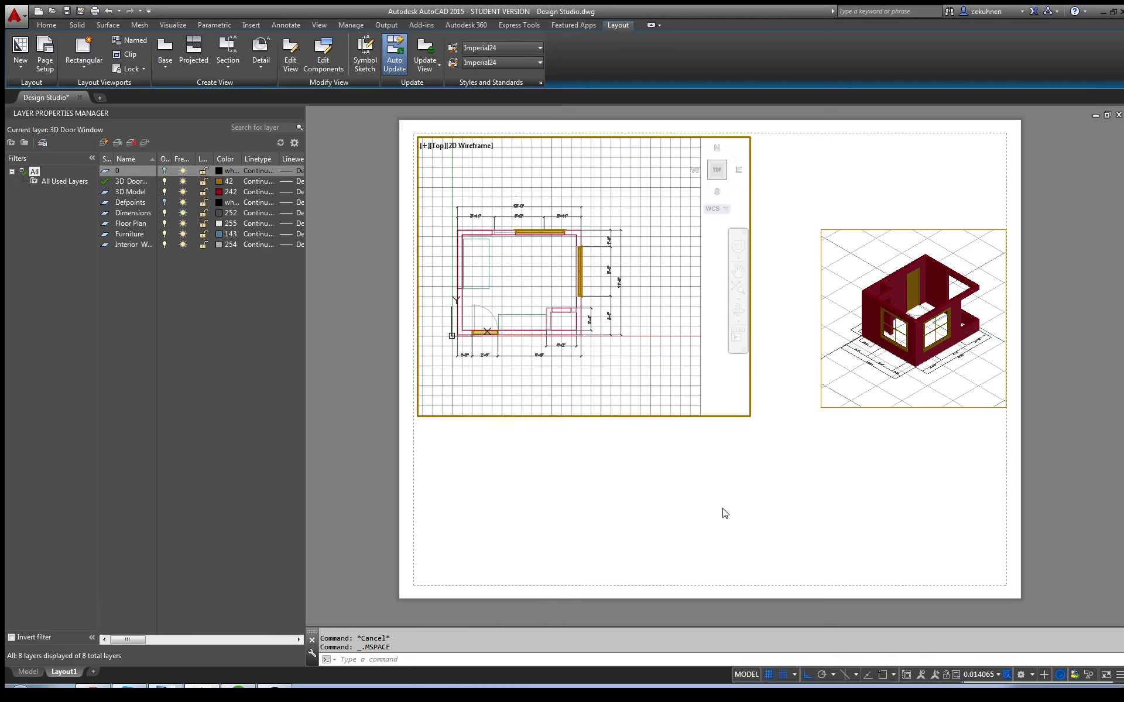
click(738, 270)
drag(627, 273, 677, 250)
scroll(662, 251, up, 2)
drag(539, 252, 580, 253)
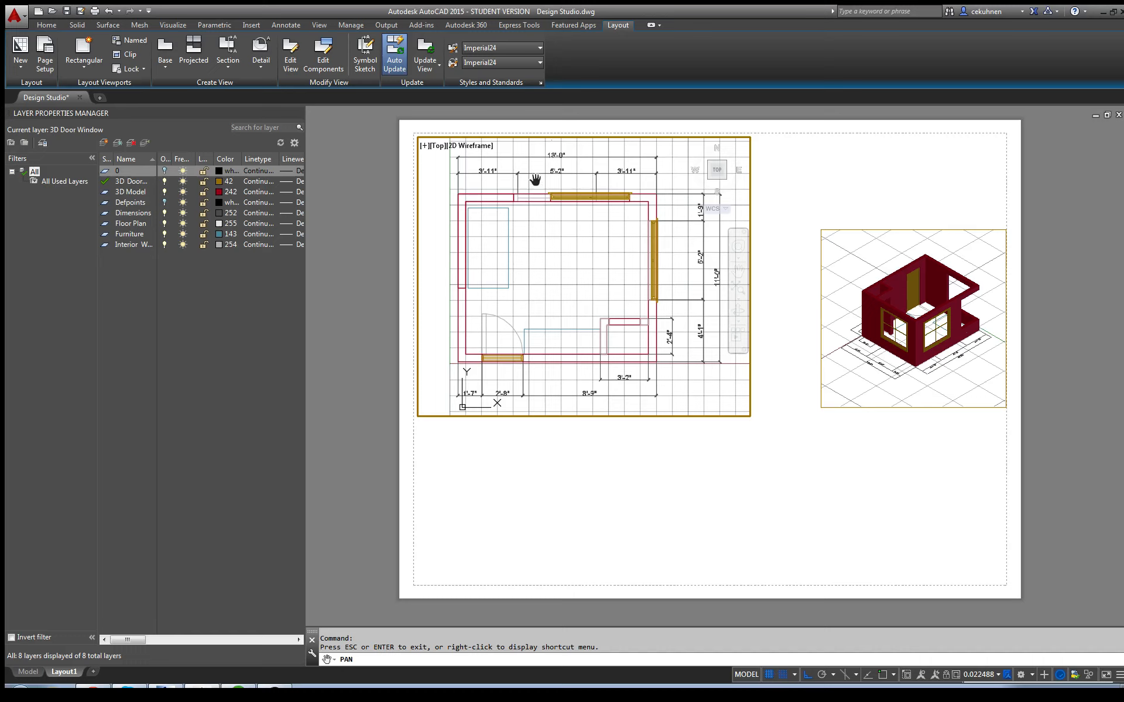
key(Escape)
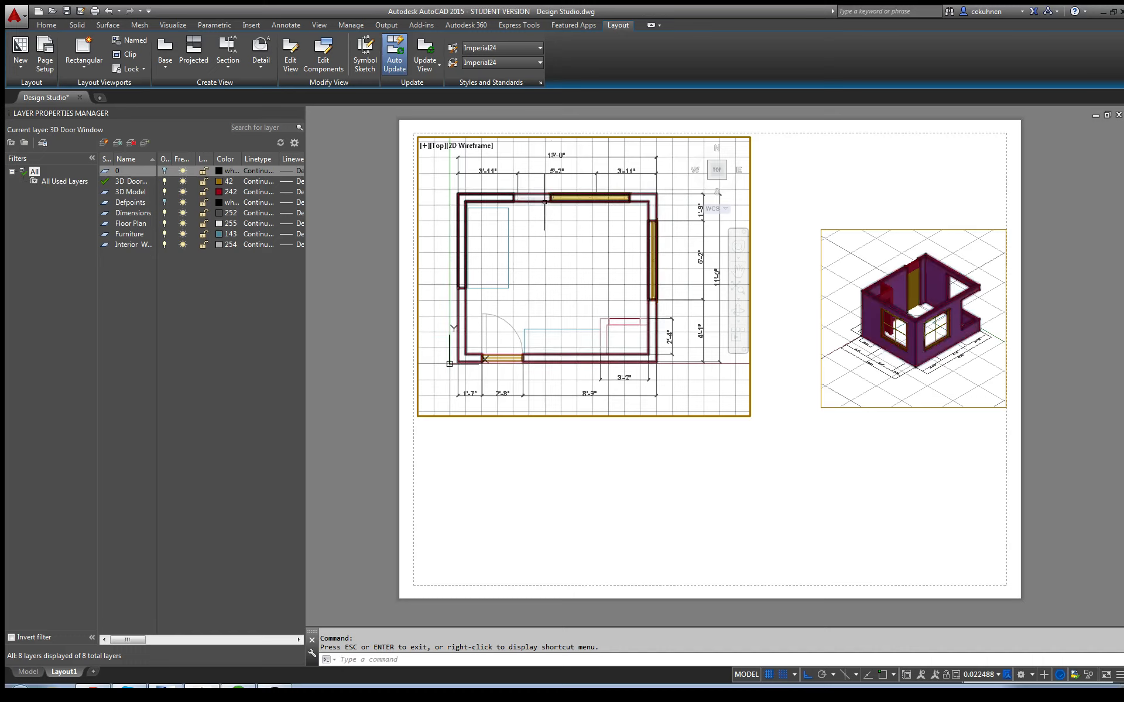
Relocate the middle dimension above the plan down into the room through the floor plan viewport
click(551, 174)
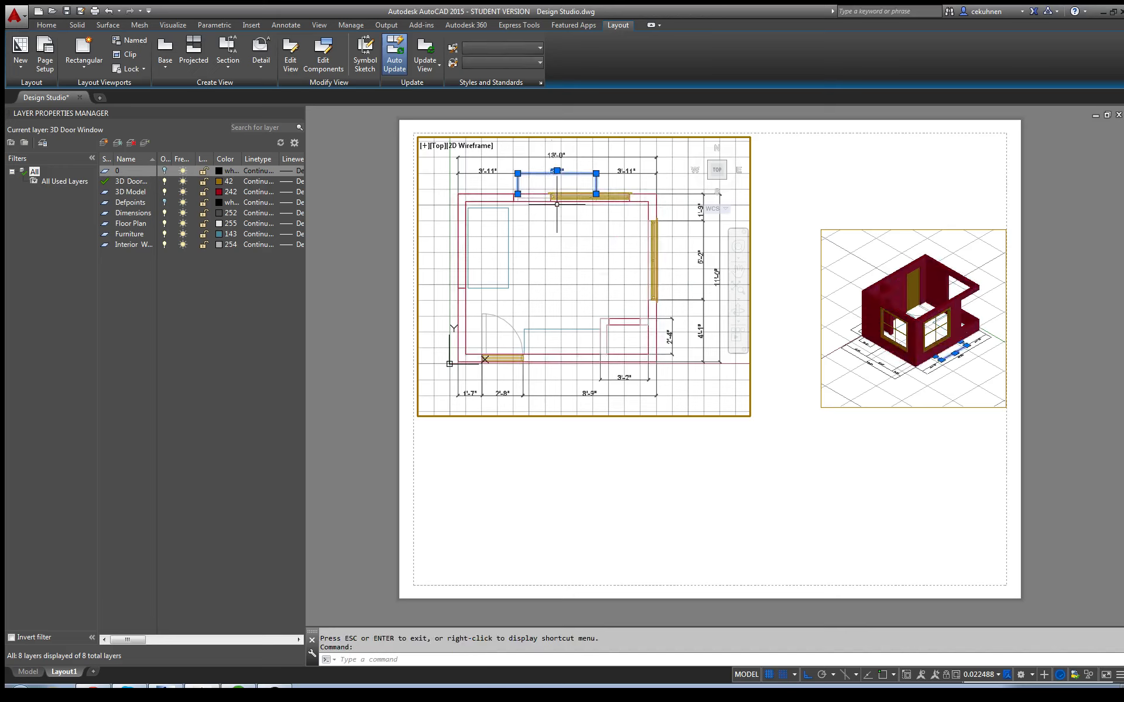
mouse_move(557, 170)
click(583, 198)
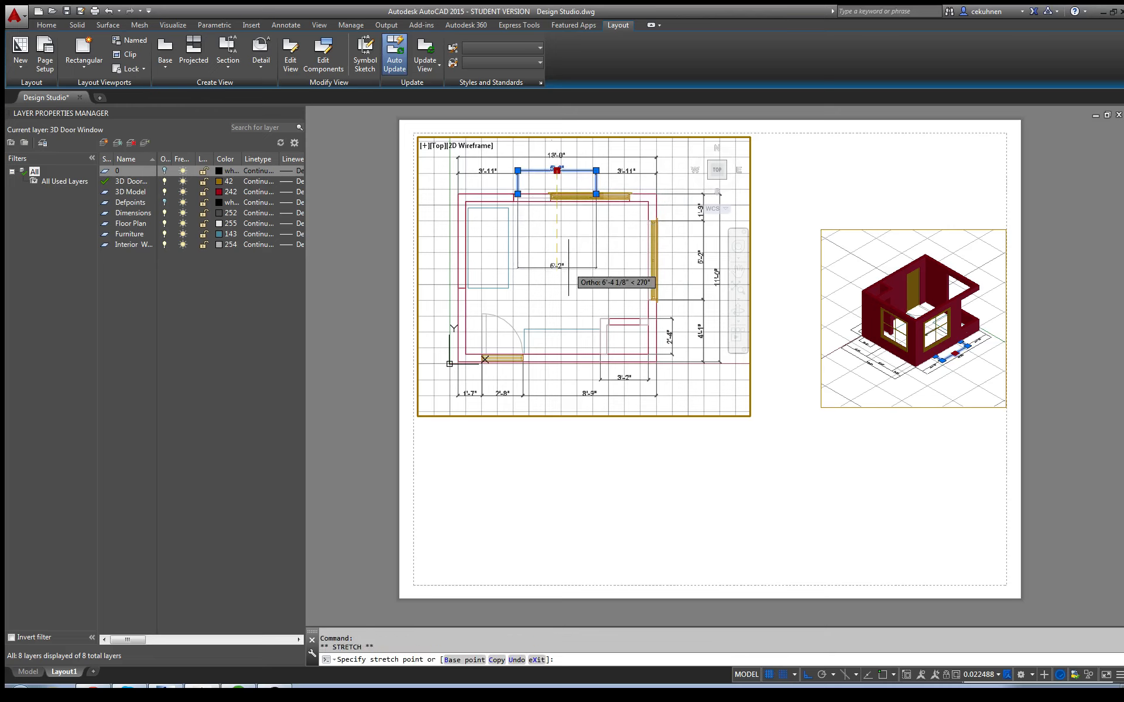
click(556, 263)
Delete the relocated dimension inside the room from the Model space Top view and return to Layout1
click(28, 671)
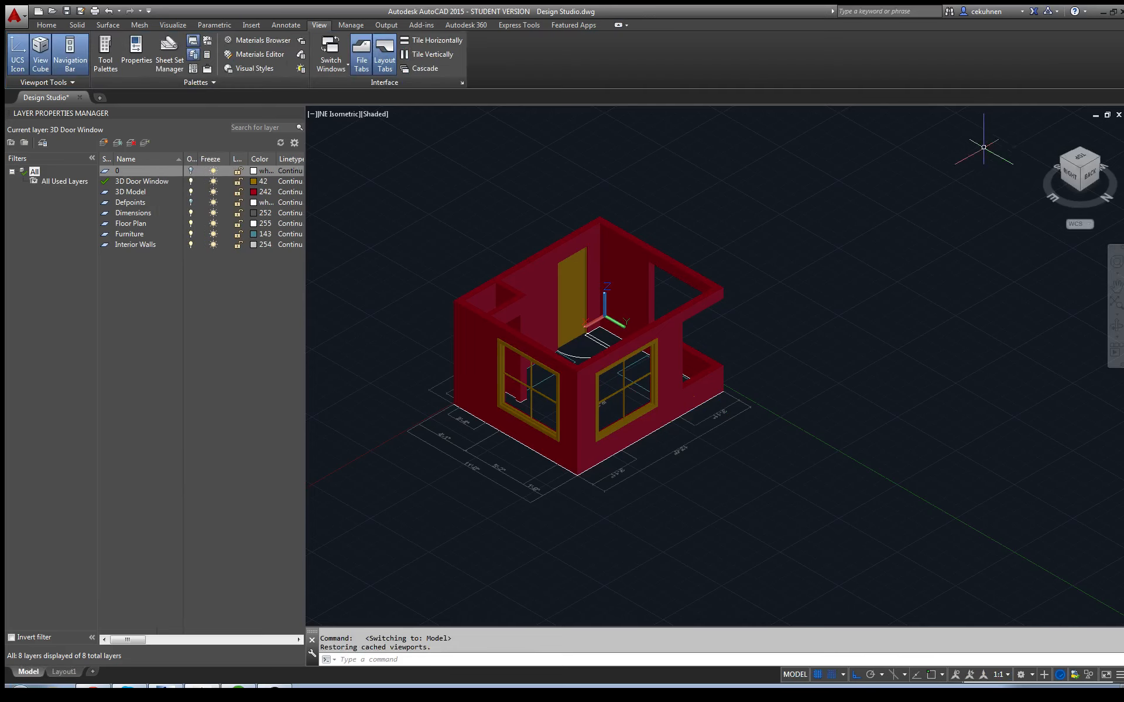
click(1080, 158)
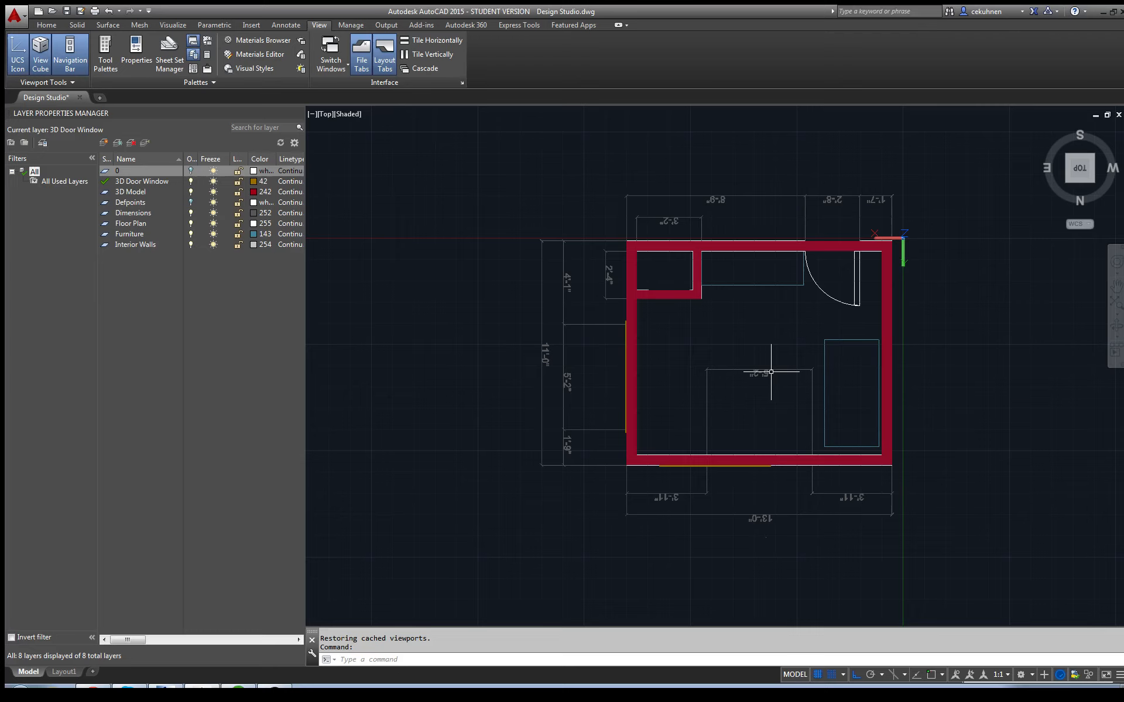
click(766, 371)
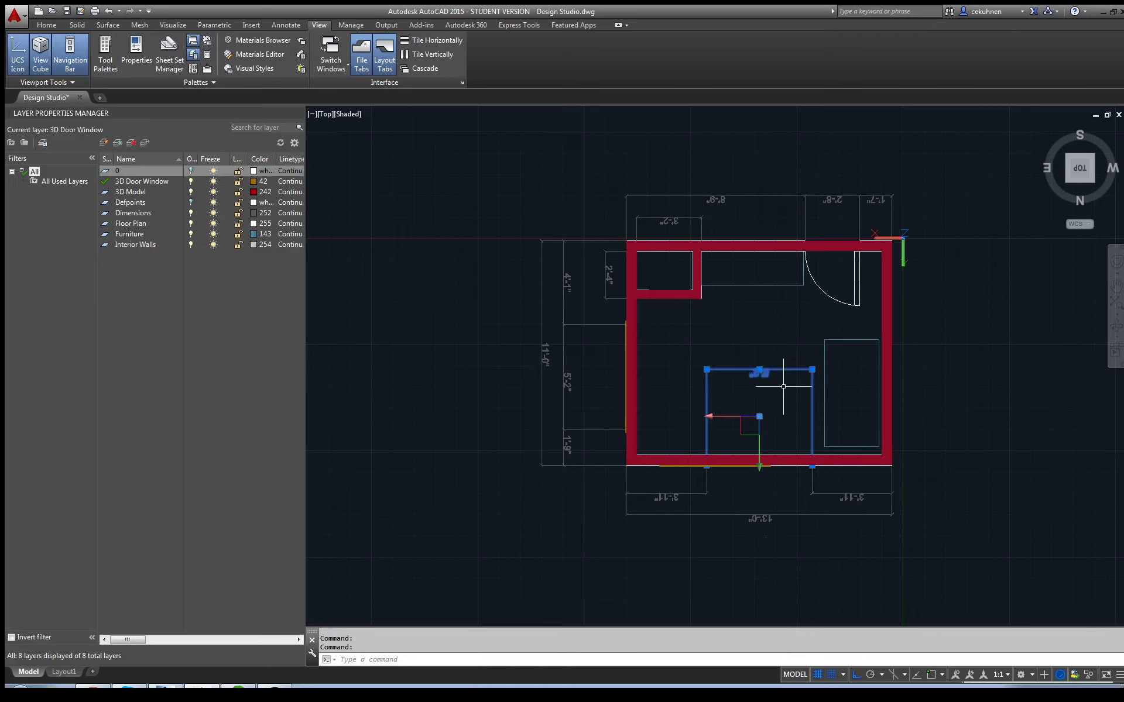
key(Delete)
click(63, 672)
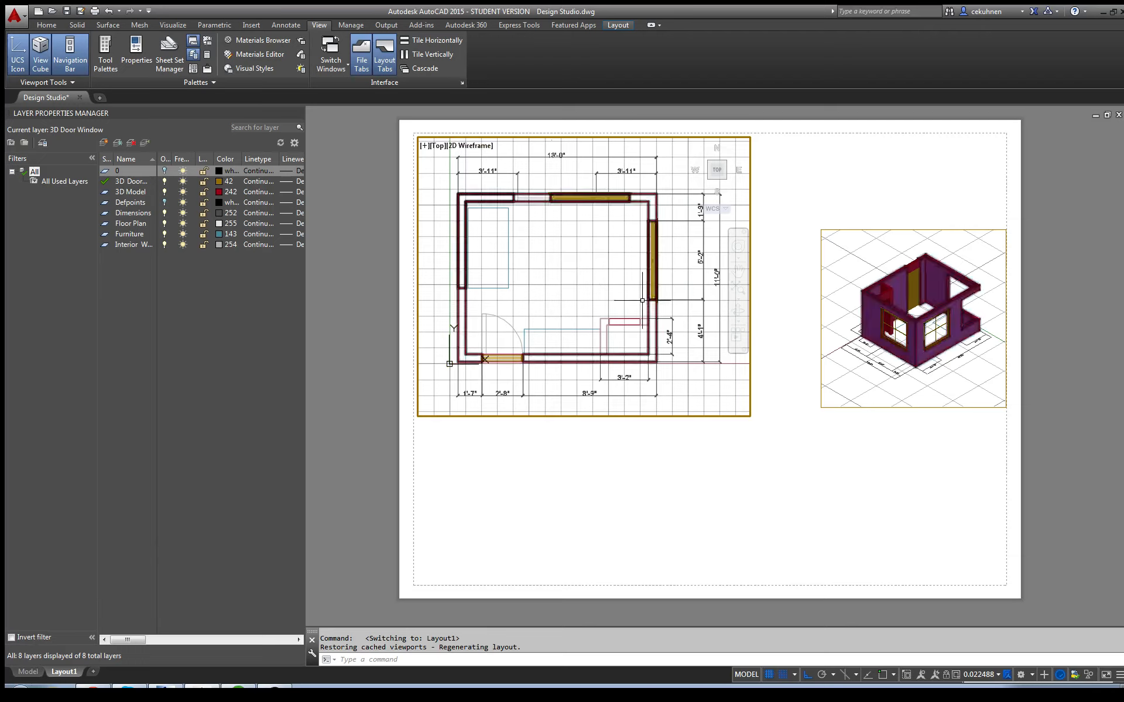
Undo the deletion and the relocation of the middle dimension above the plan
key(ctrl+z)
key(ctrl+z)
key(ctrl+z)
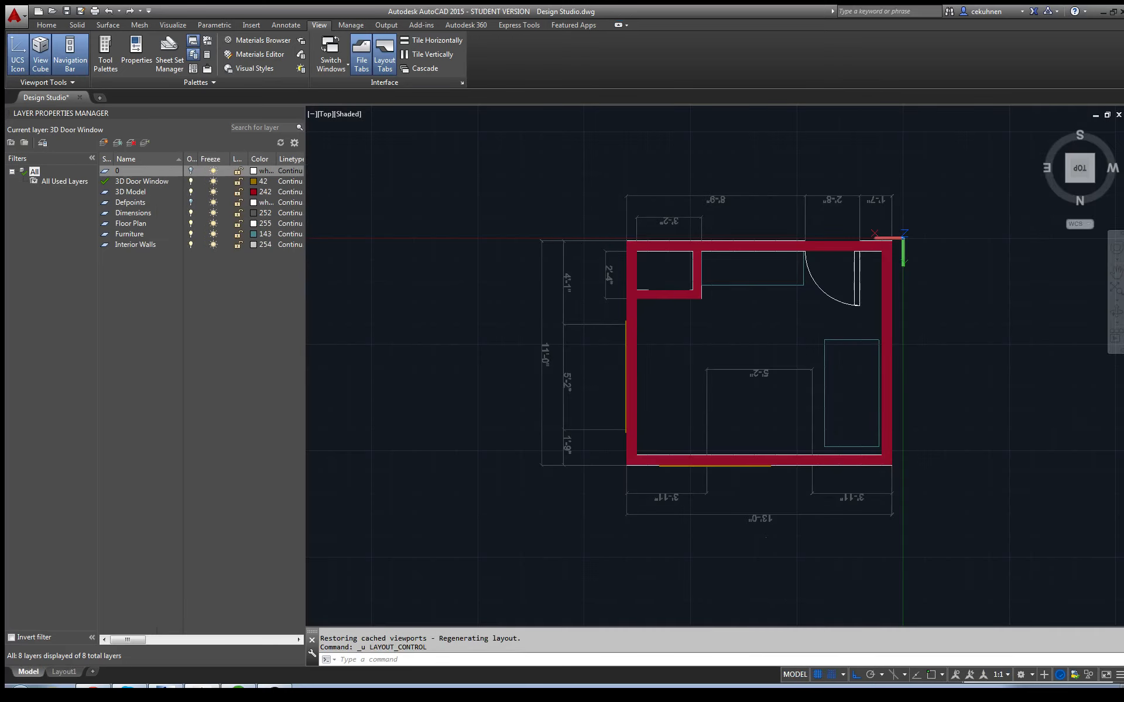
key(ctrl+z)
key(ctrl+z)
key(ctrl+z)
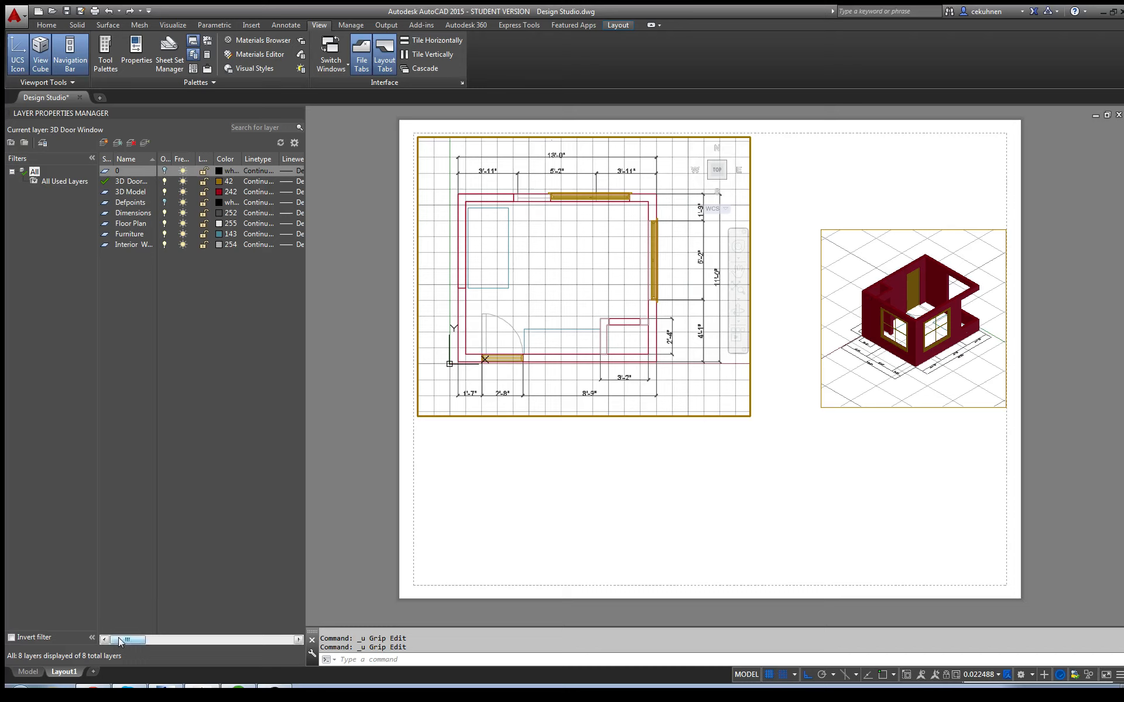
Activate the floor plan viewport and freeze the 3D Model layer in that viewport only
drag(119, 640, 174, 640)
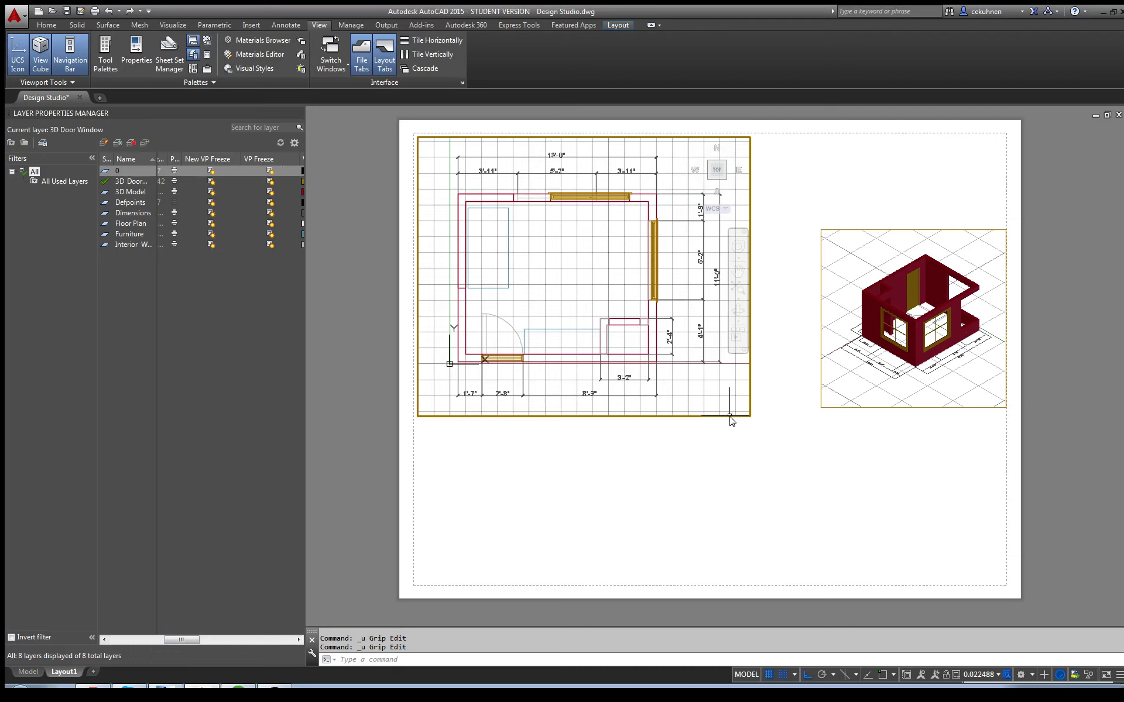
click(846, 386)
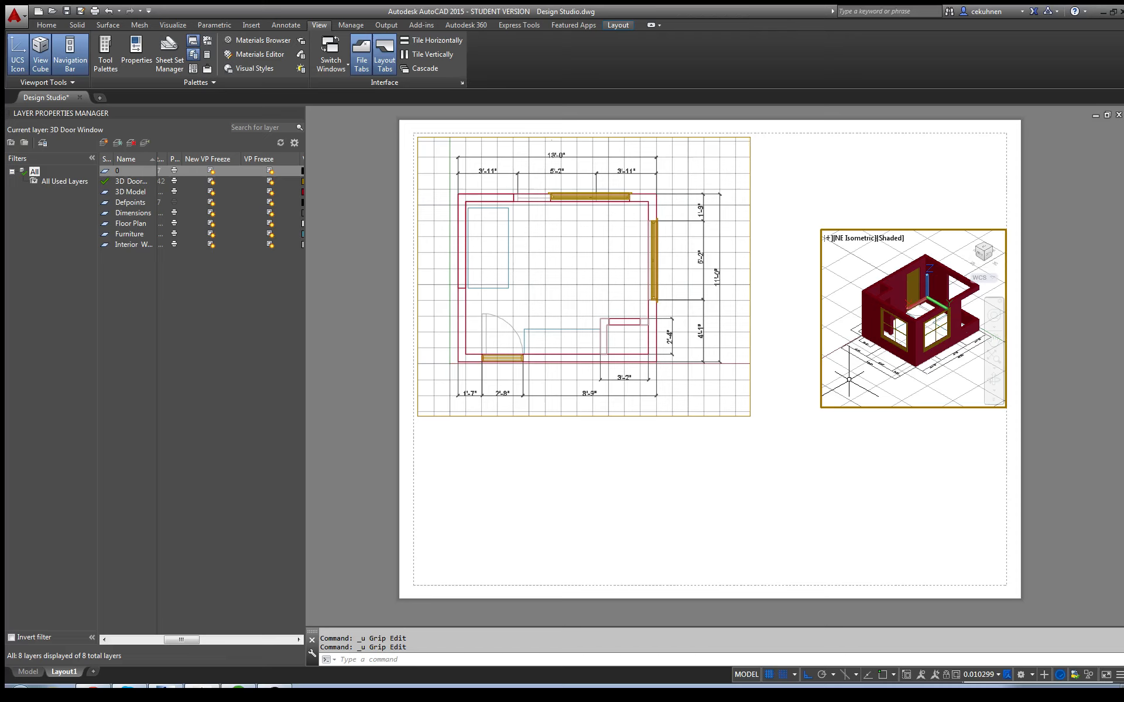
click(692, 402)
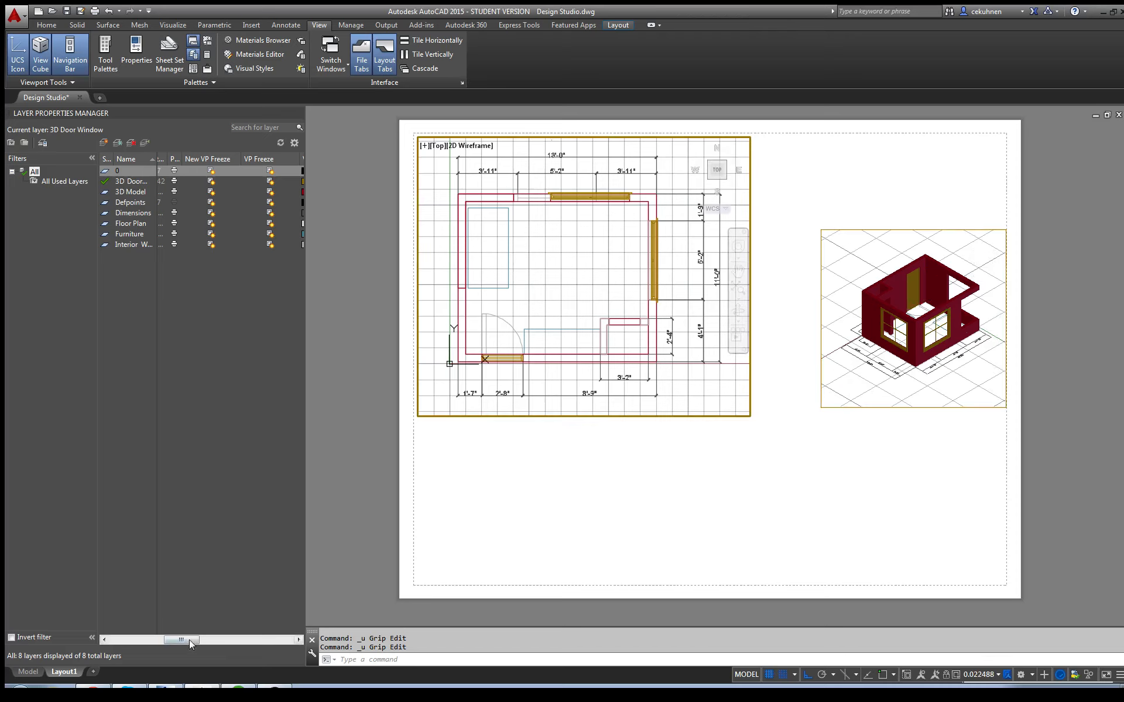
mouse_move(189, 641)
mouse_down()
mouse_move(129, 631)
mouse_move(190, 630)
mouse_up()
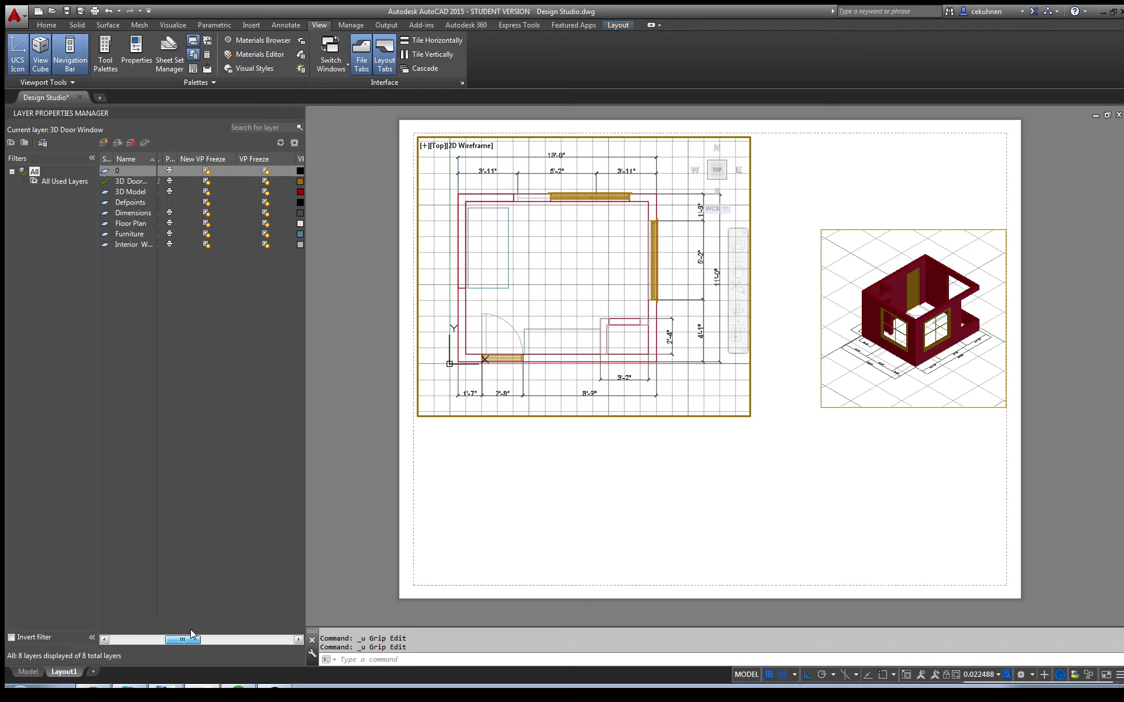
click(205, 196)
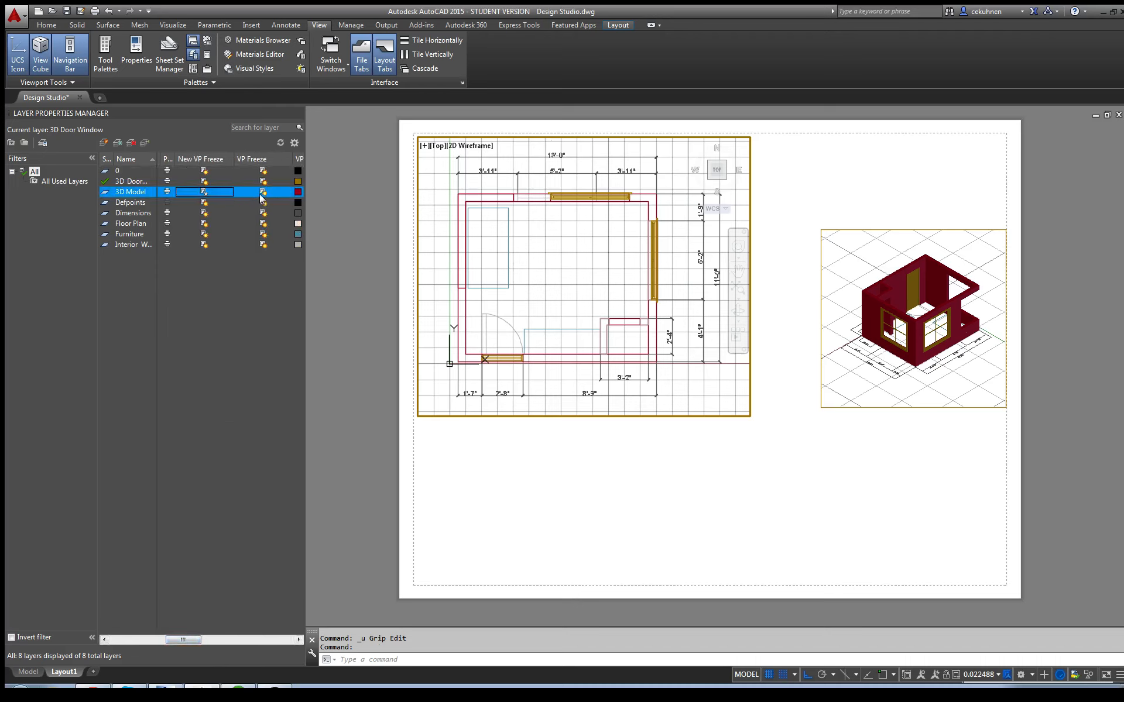
click(265, 196)
click(204, 198)
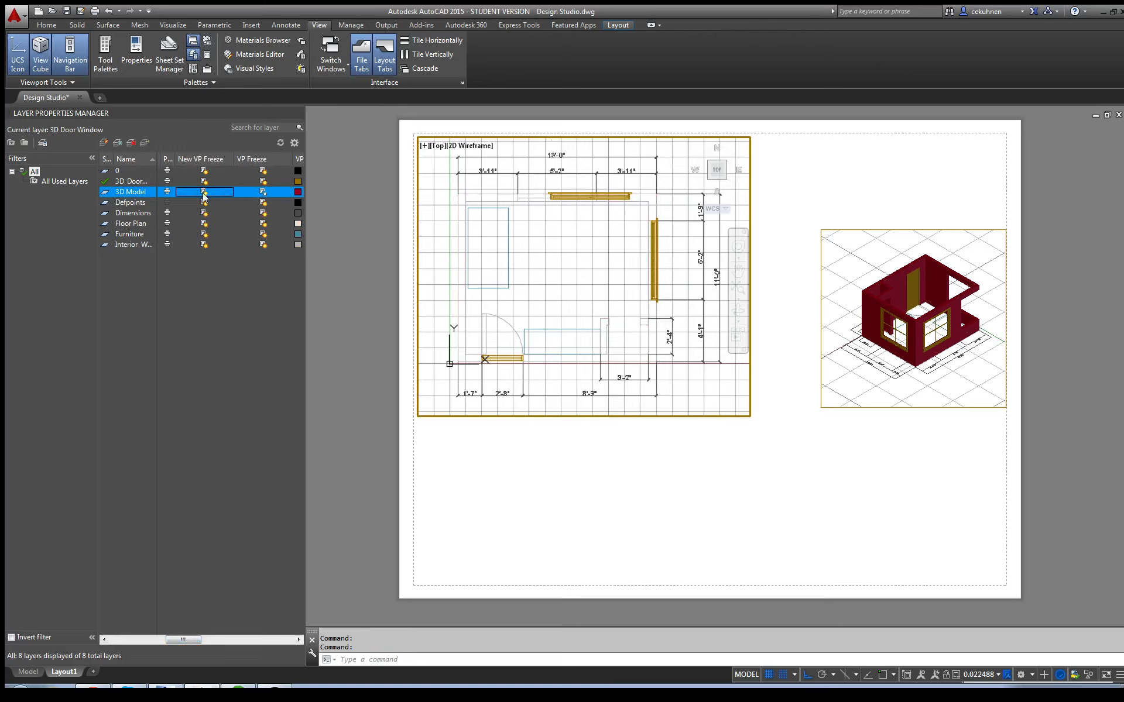
click(263, 193)
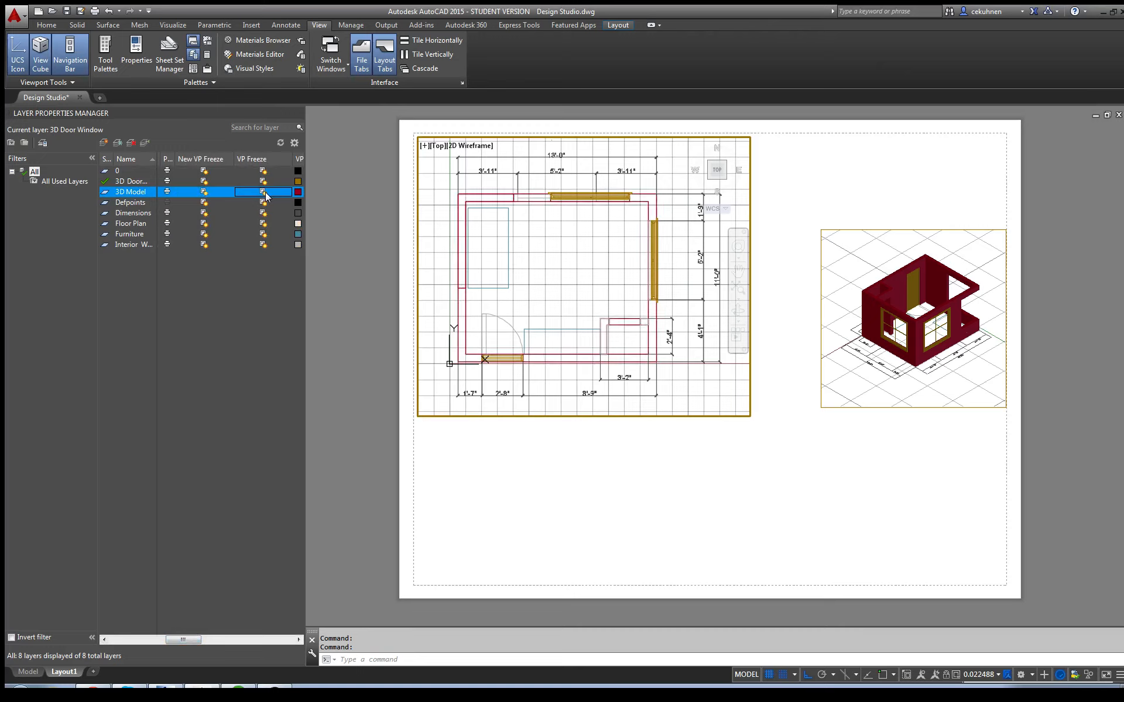
click(265, 196)
Freeze the 3D Model layer in the isometric viewport only, and thaw it again
click(864, 259)
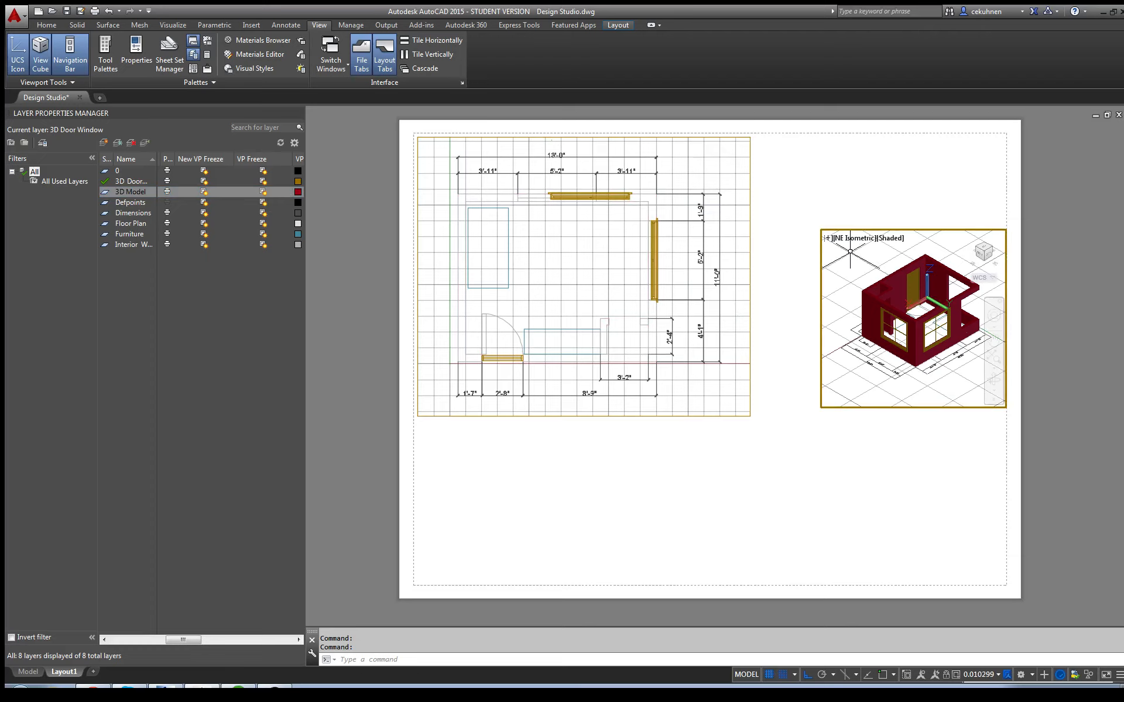
click(263, 194)
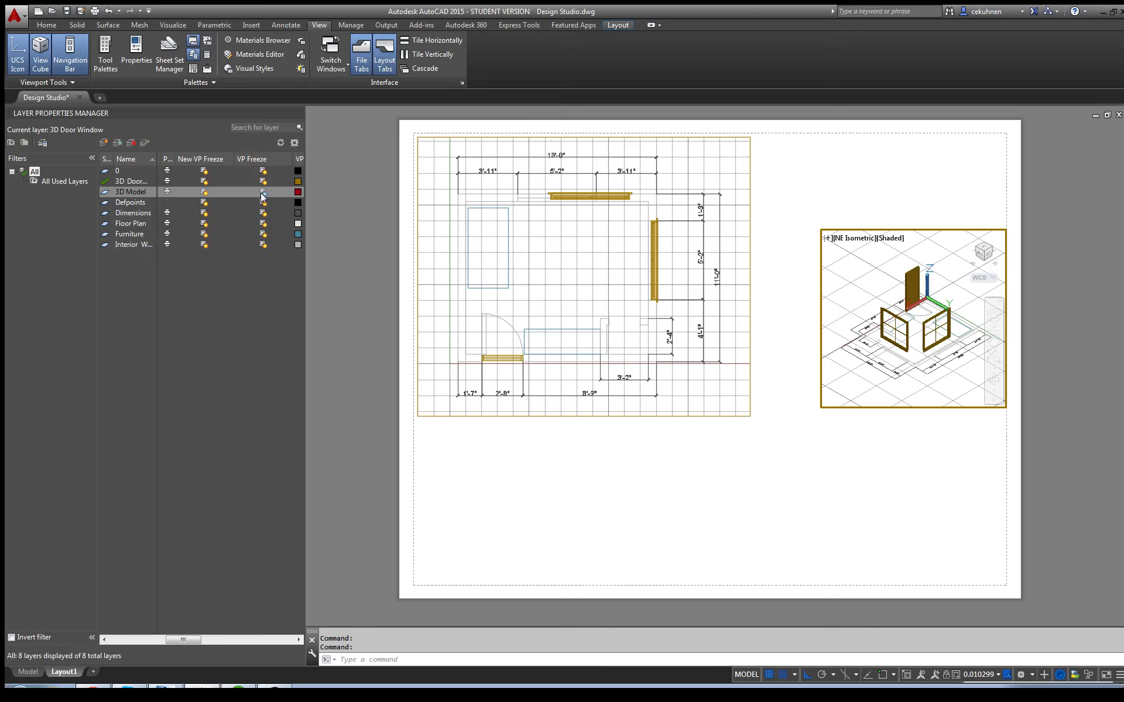
click(262, 195)
Reactivate the floor plan viewport and thaw the 3D Model layer in it
click(574, 273)
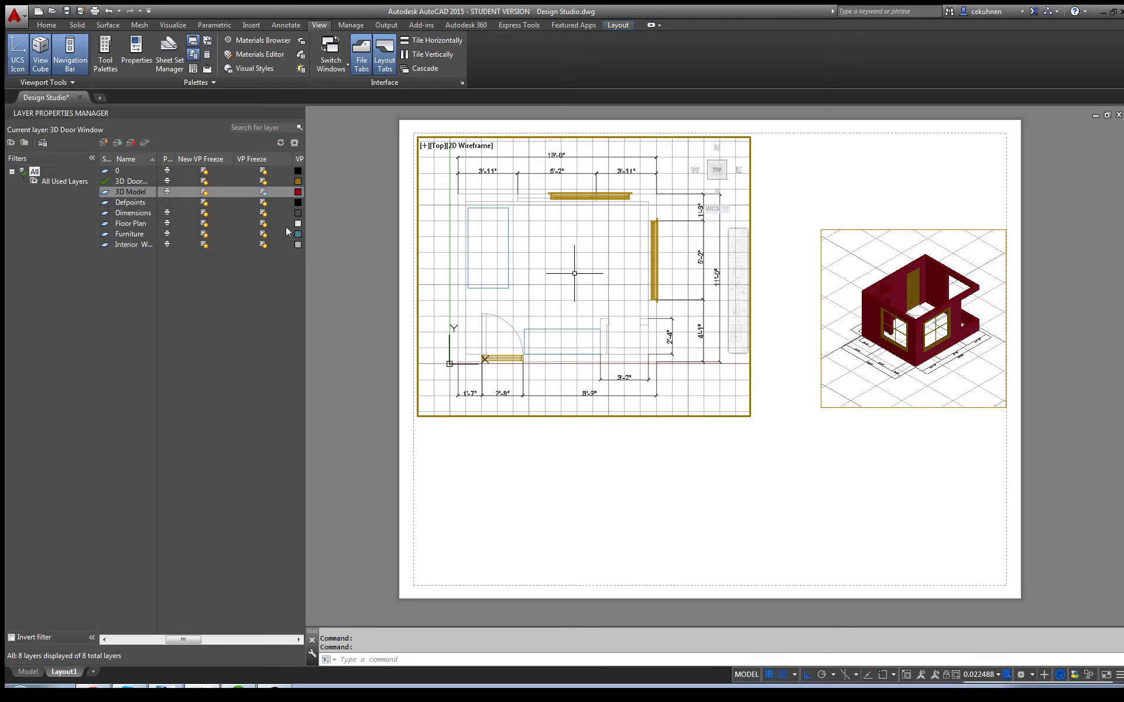
click(264, 194)
click(263, 195)
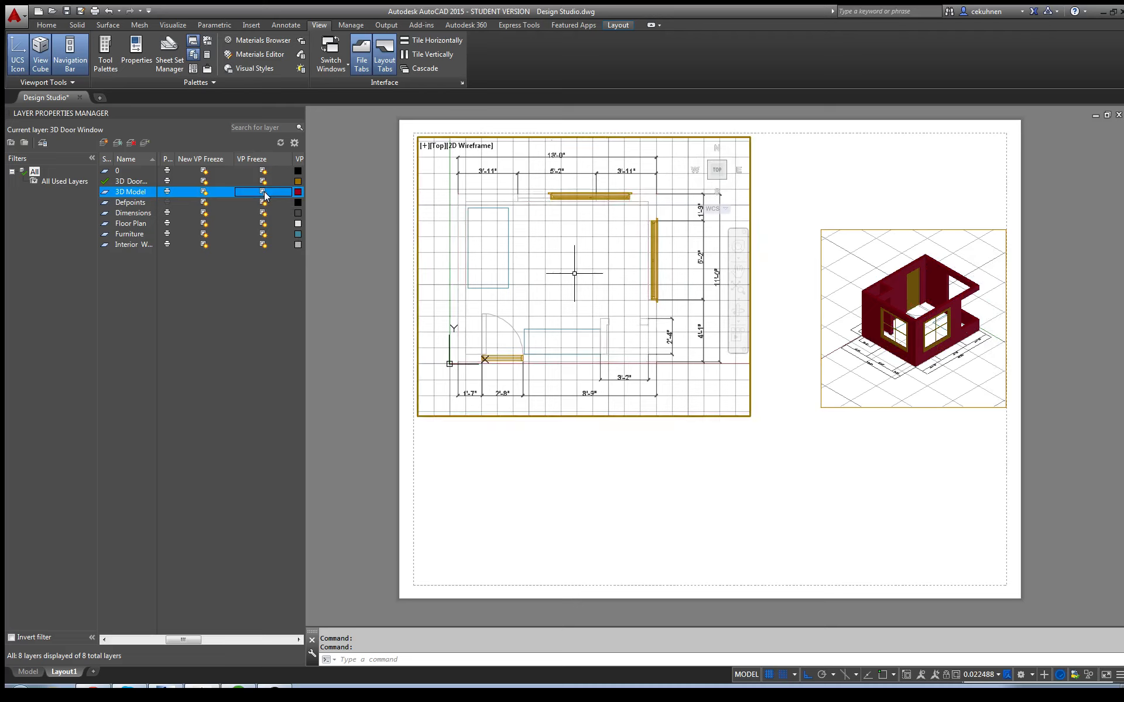
click(264, 194)
Activate the isometric viewport, freeze the 3D Door Window layer in it, and thaw the layer again
click(881, 248)
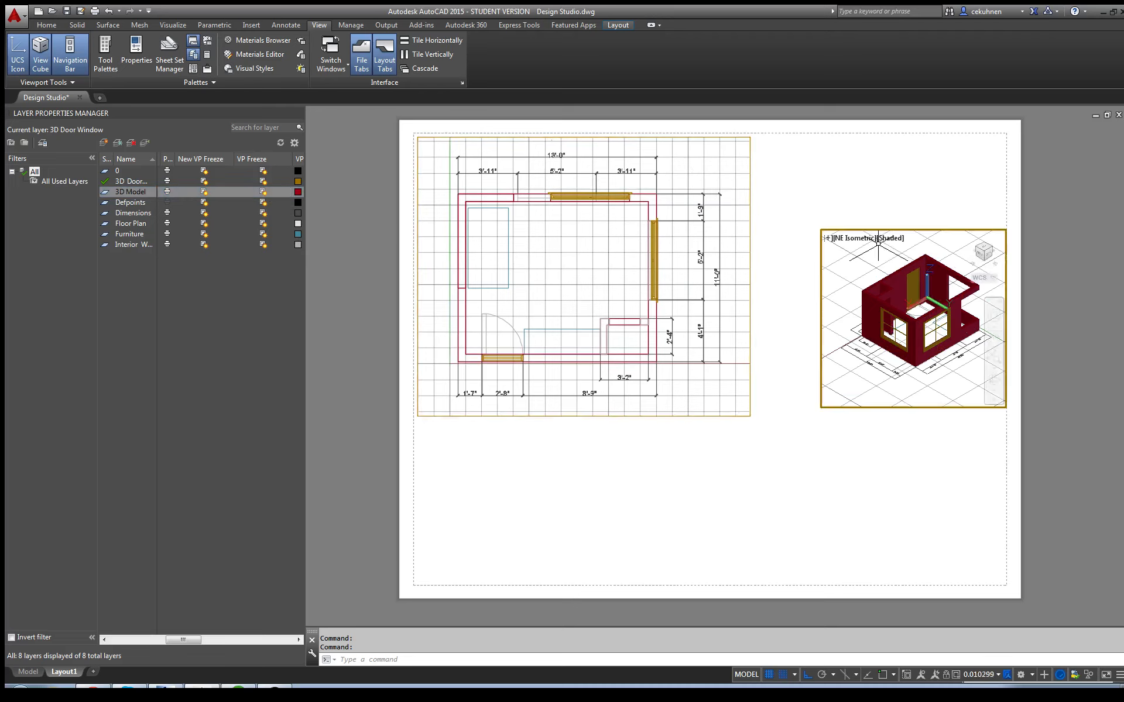
click(263, 181)
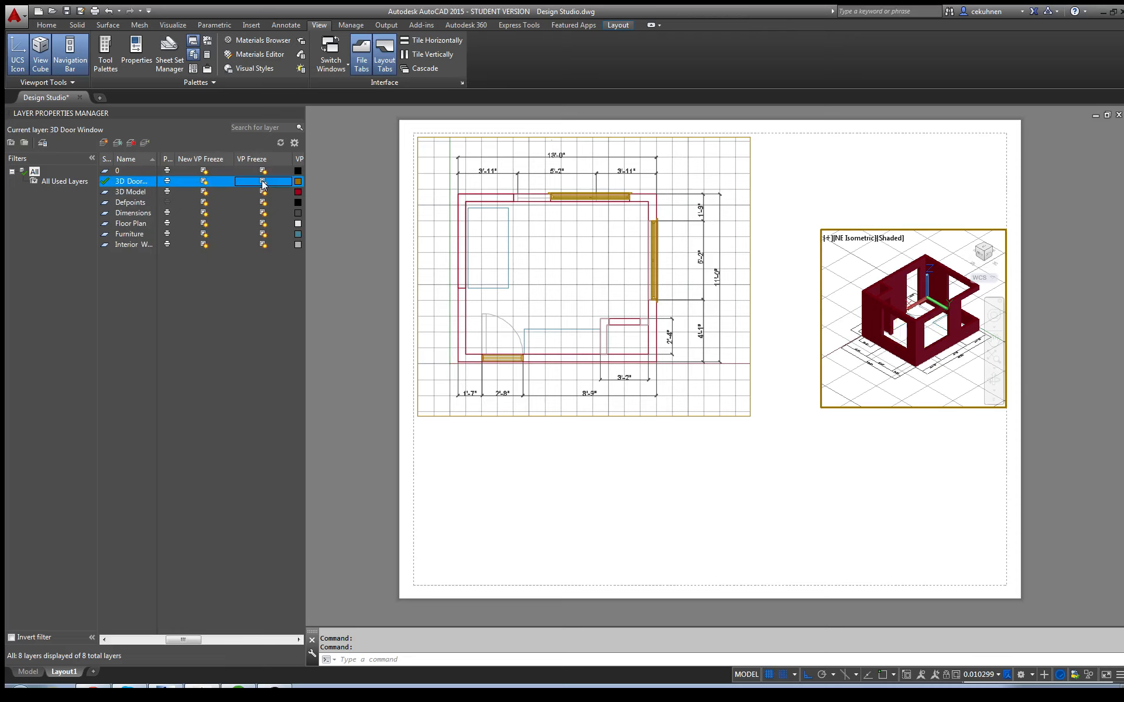
click(263, 183)
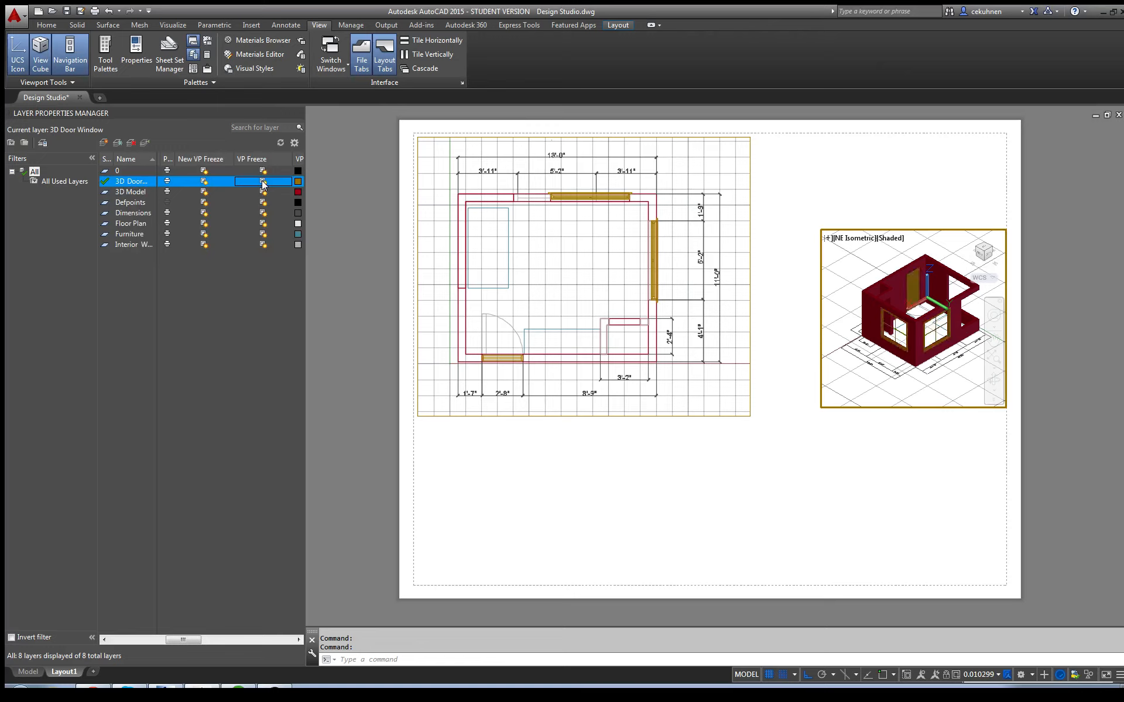
click(263, 183)
click(263, 184)
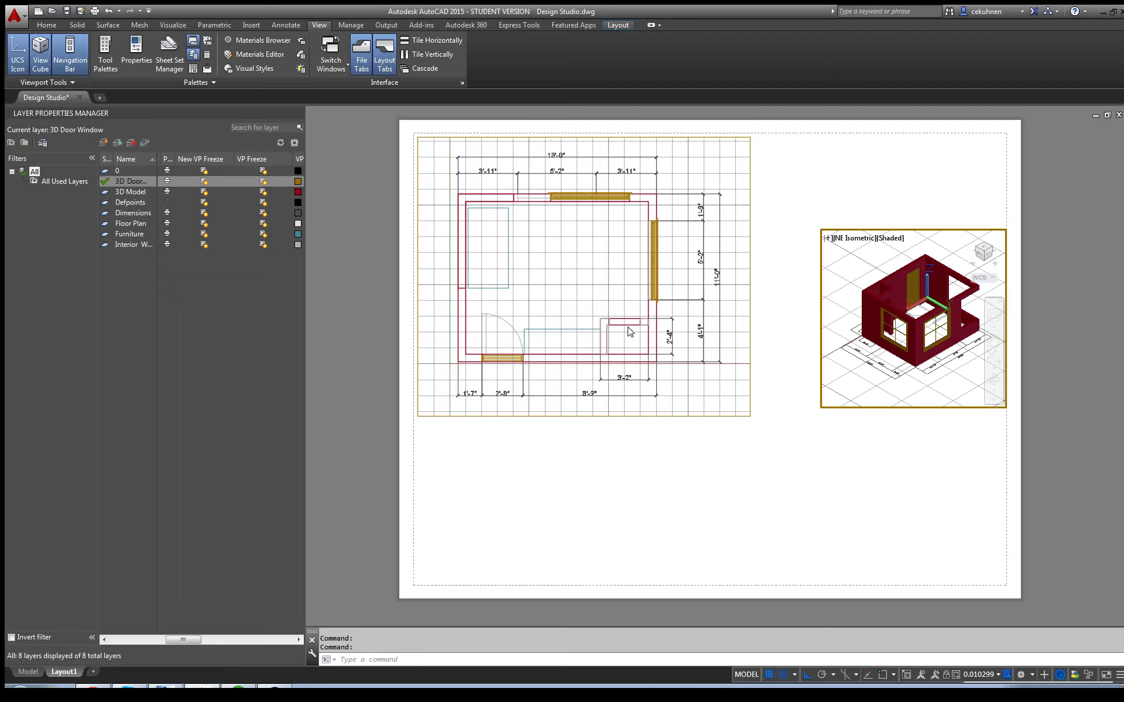
Enlarge the shaded model inside the isometric viewport so its windows appear closer
mouse_move(926, 331)
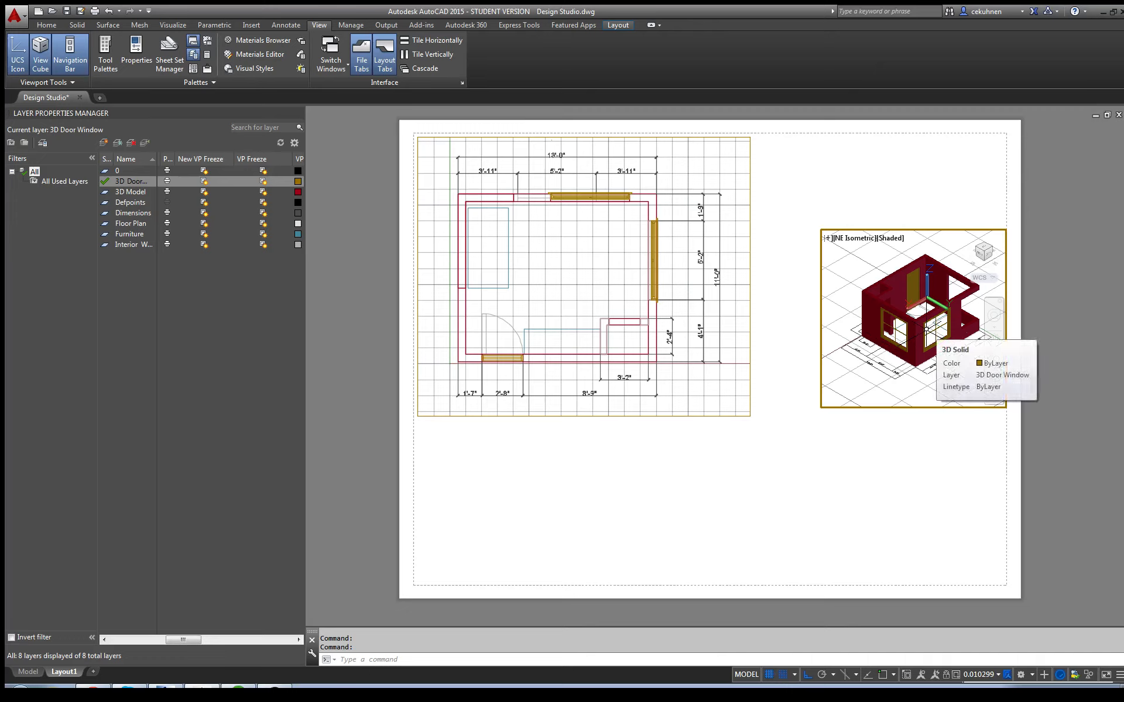
scroll(927, 331, up, 5)
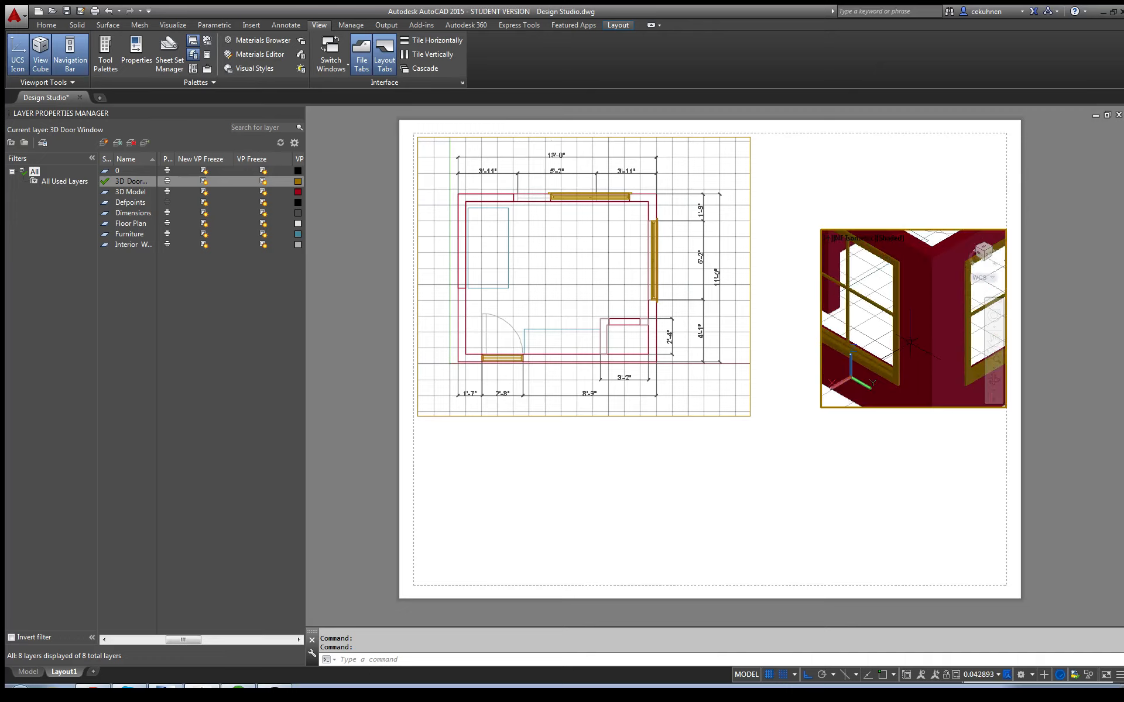
scroll(910, 343, down, 3)
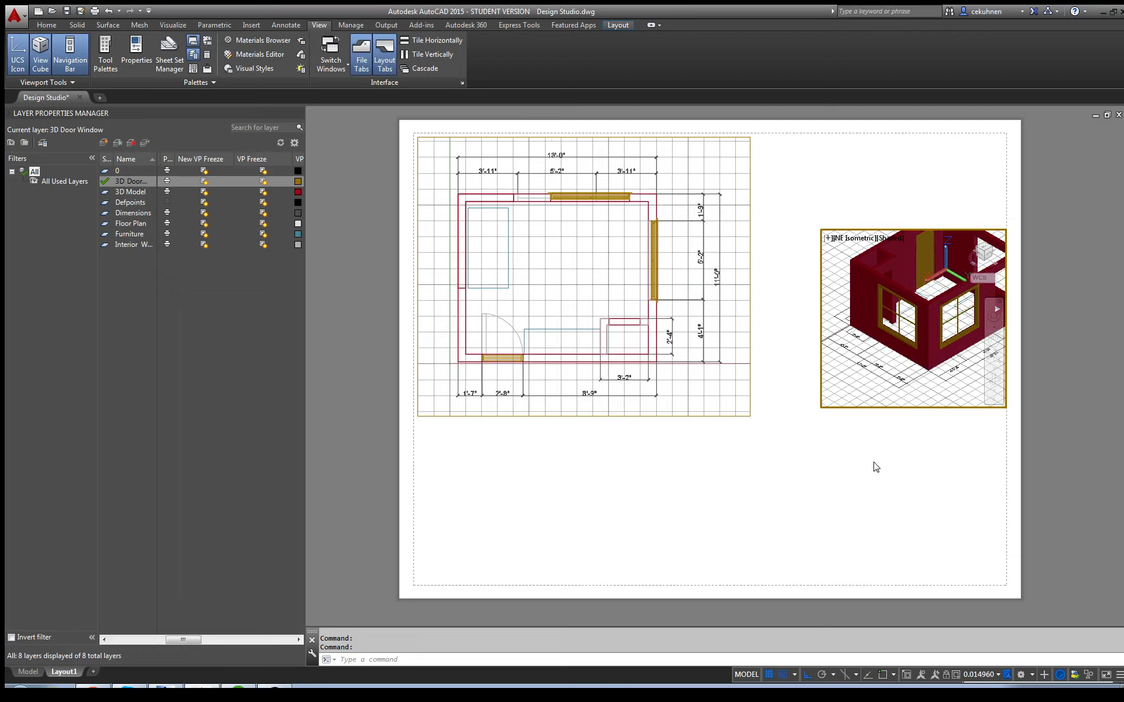
Switch to Model space and set the Top view, rotated so that north points up
click(28, 671)
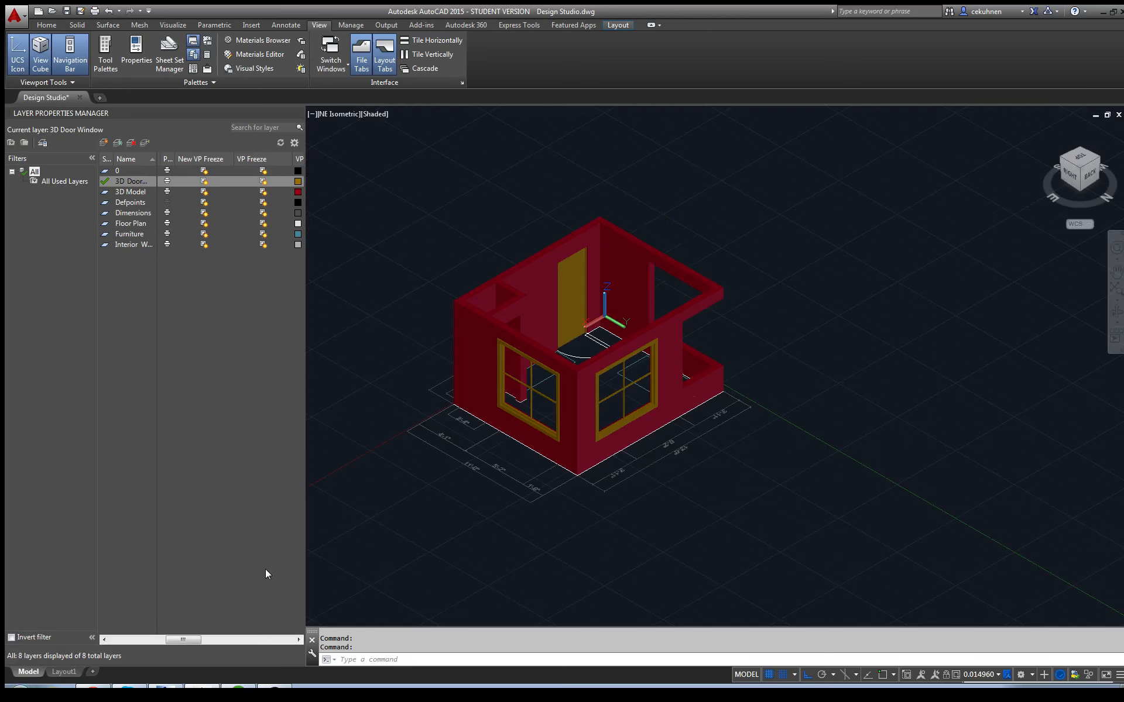
click(1080, 159)
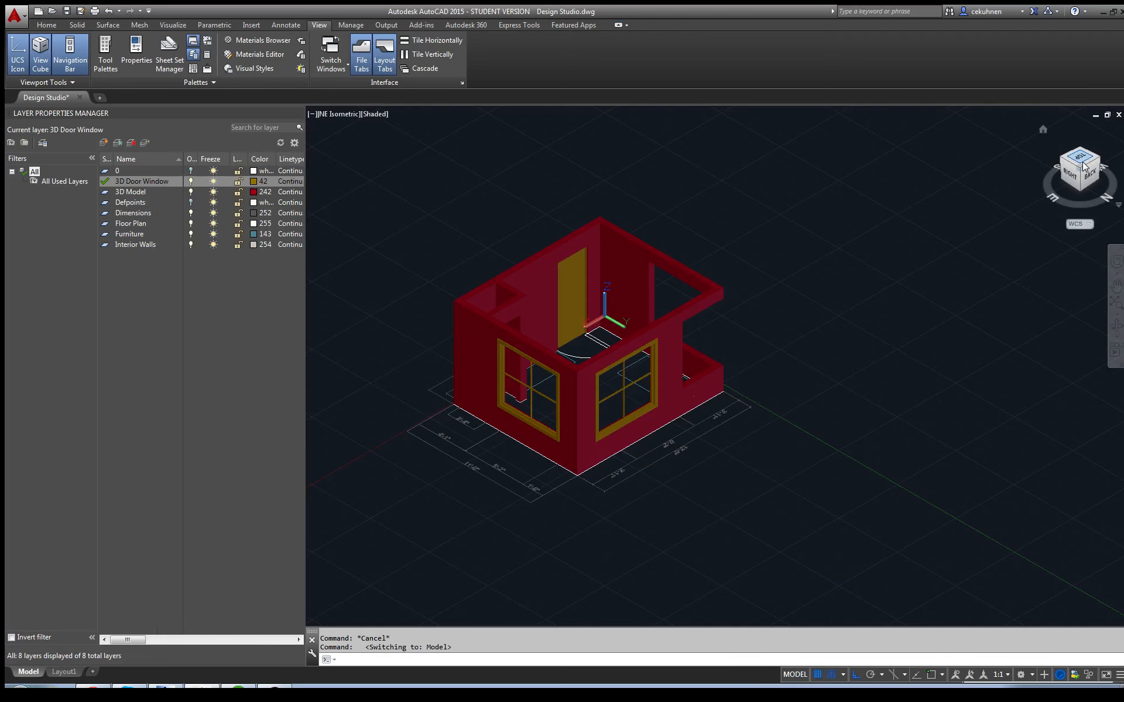
click(1111, 132)
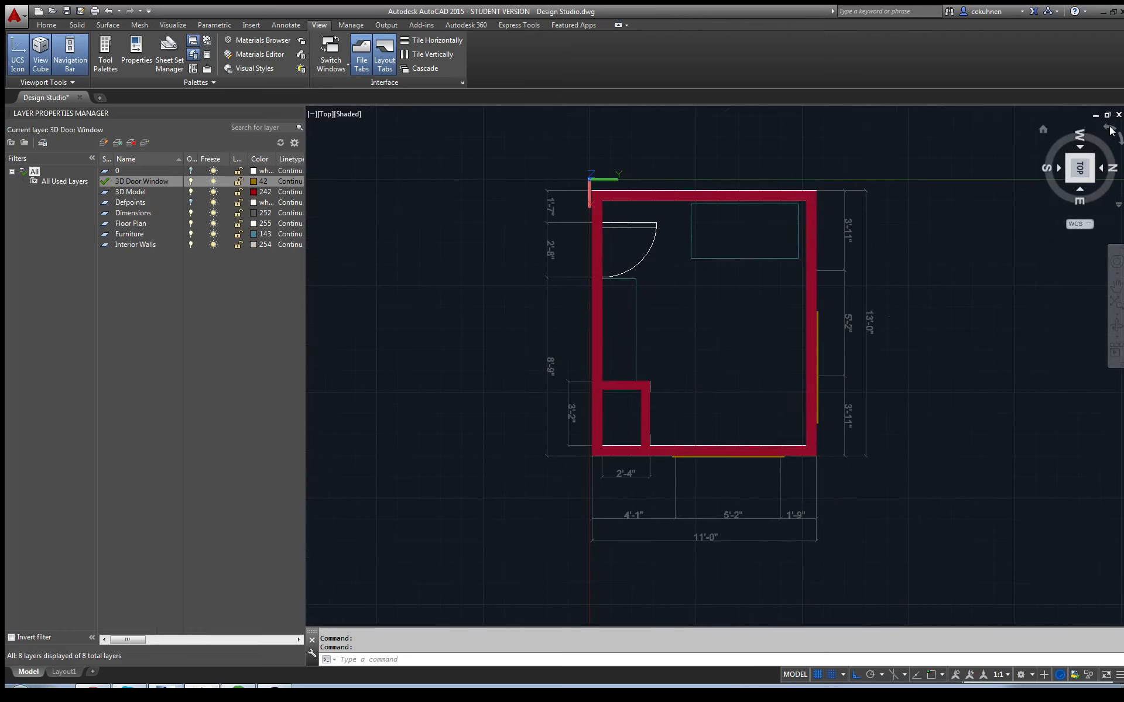
click(1110, 132)
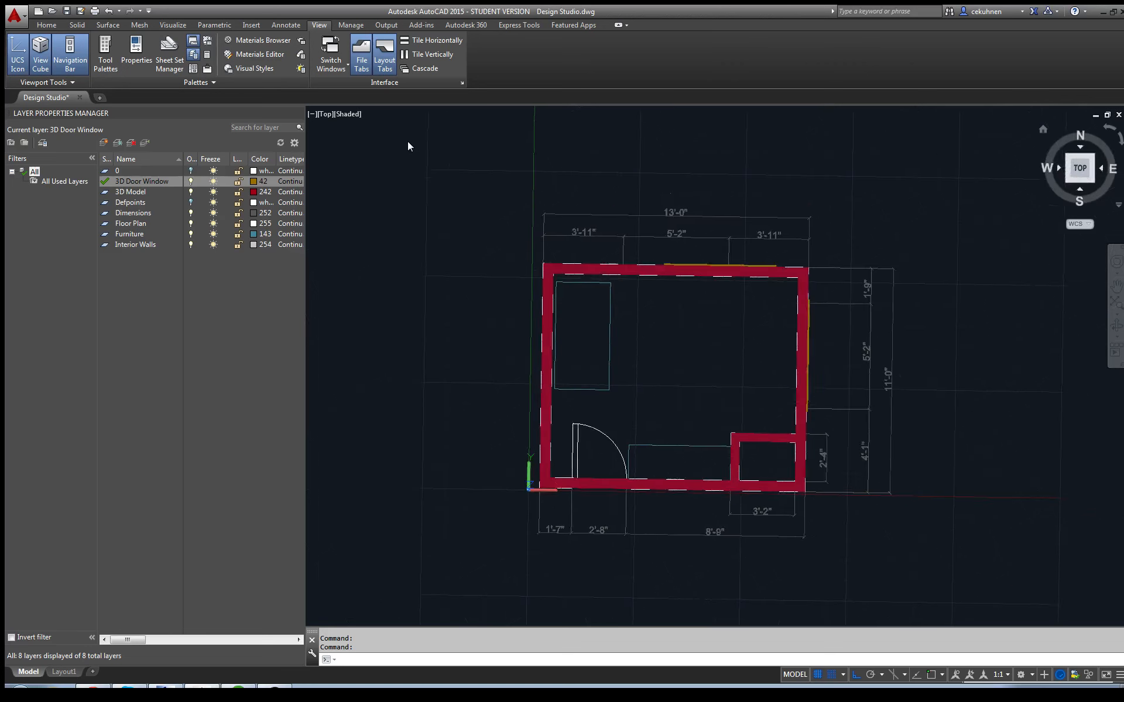
click(47, 25)
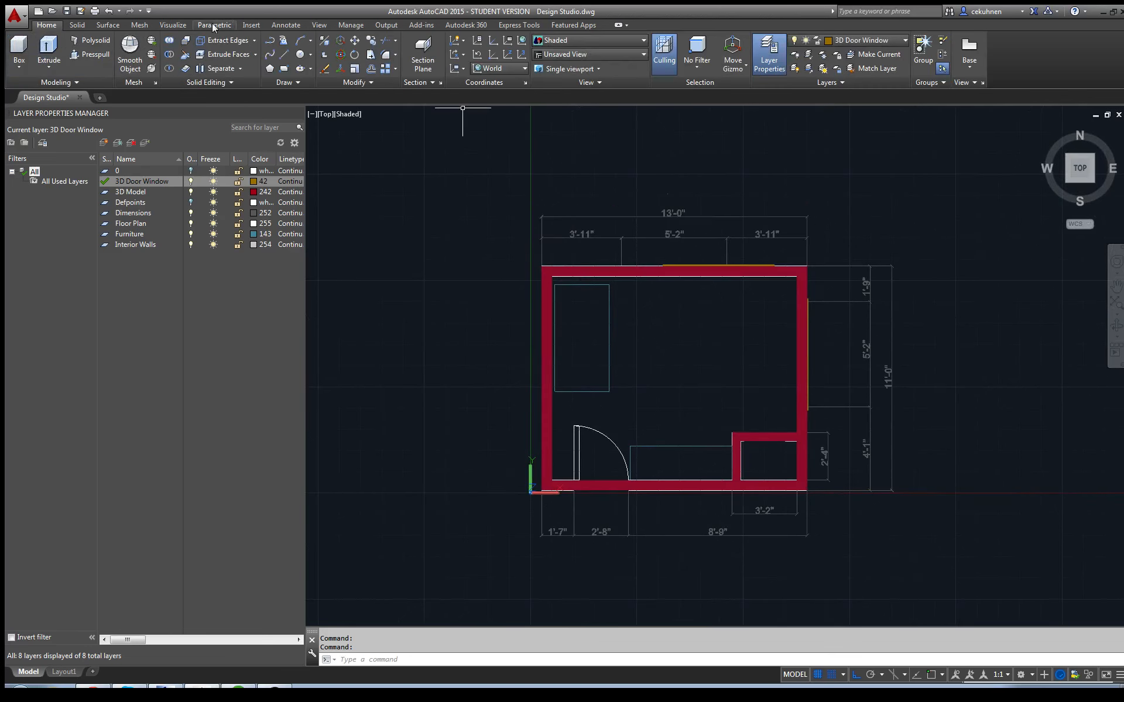
click(286, 25)
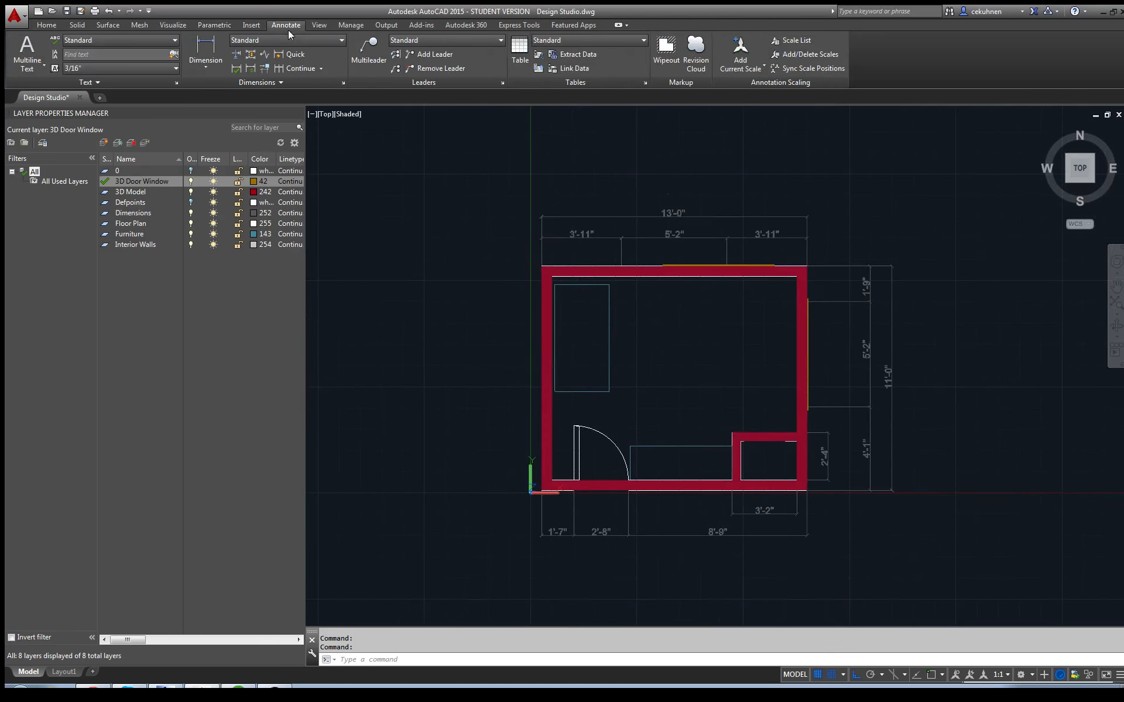
click(518, 52)
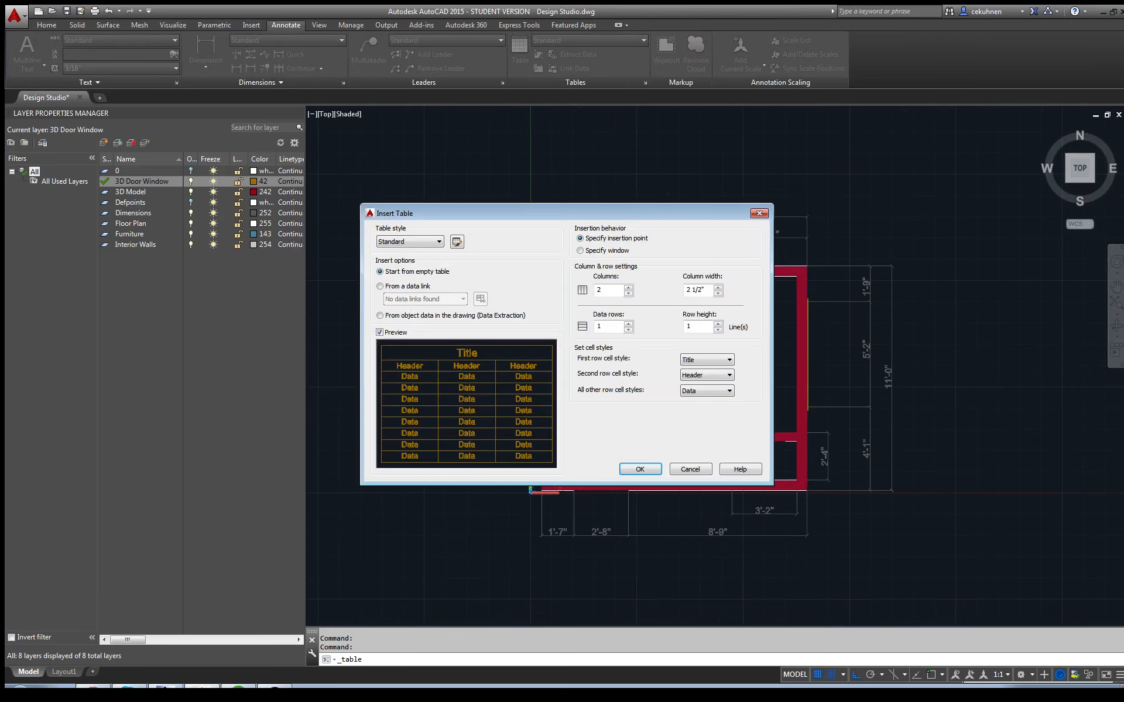
key(Return)
scroll(912, 509, down, 5)
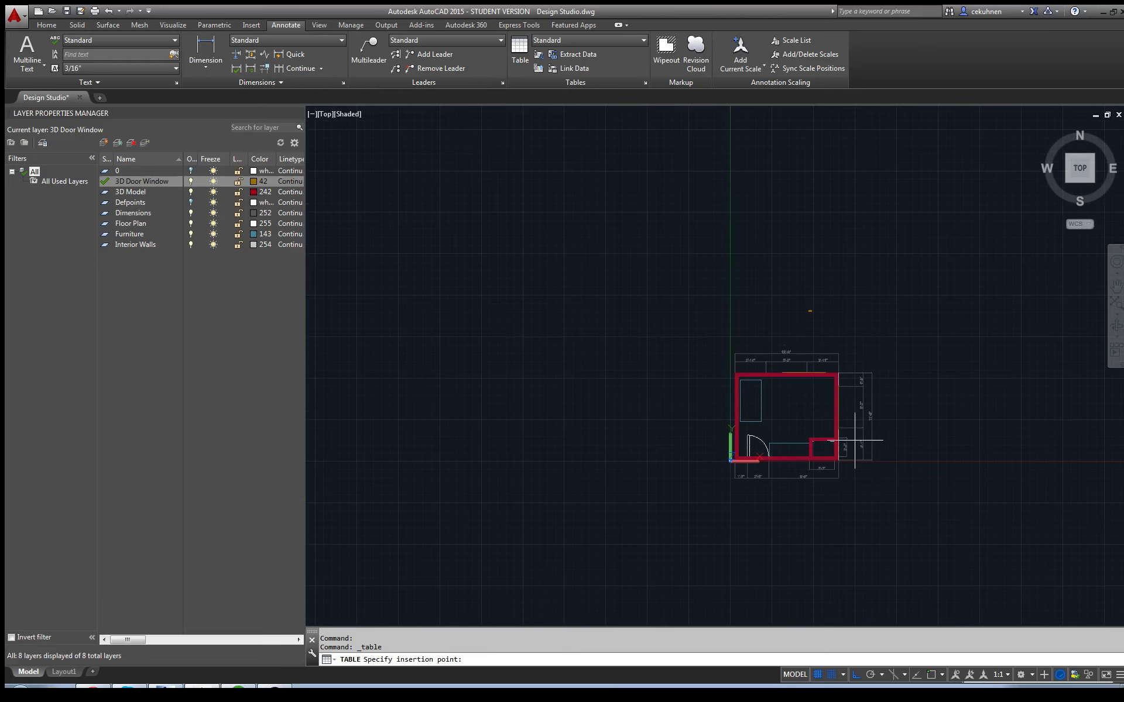
scroll(854, 440, up, 15)
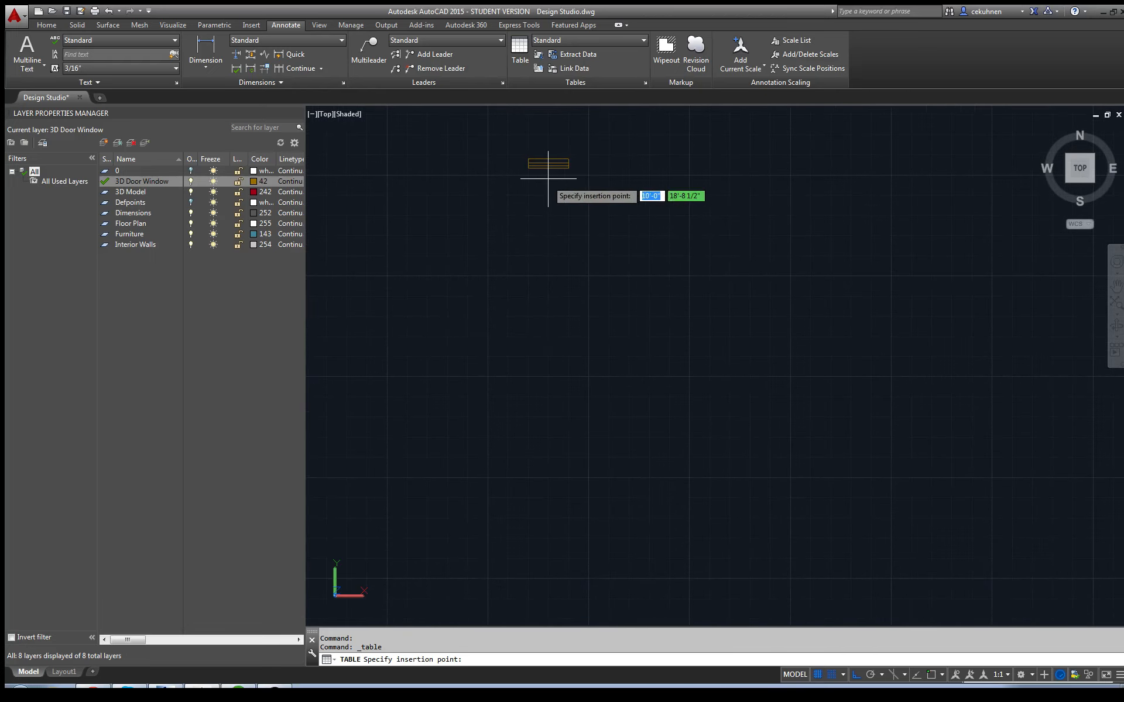
key(Escape)
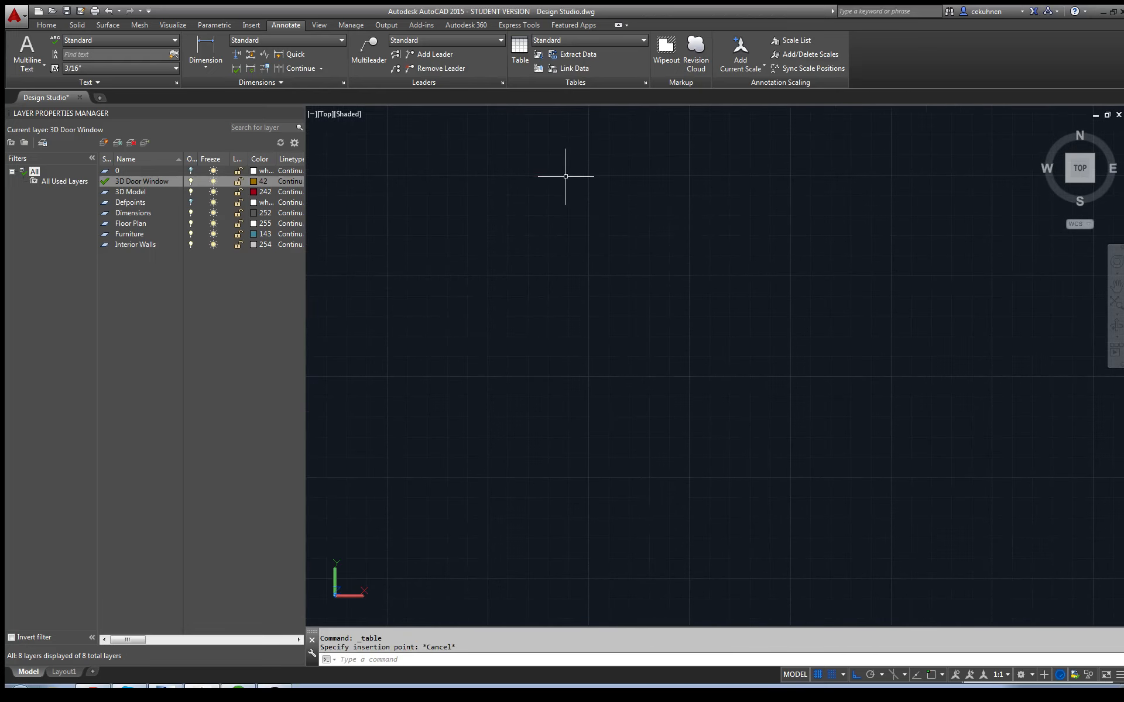
Insert an empty Standard-style table with two columns and one data row north of the floor plan, and title it "Schedule"
click(520, 50)
key(Return)
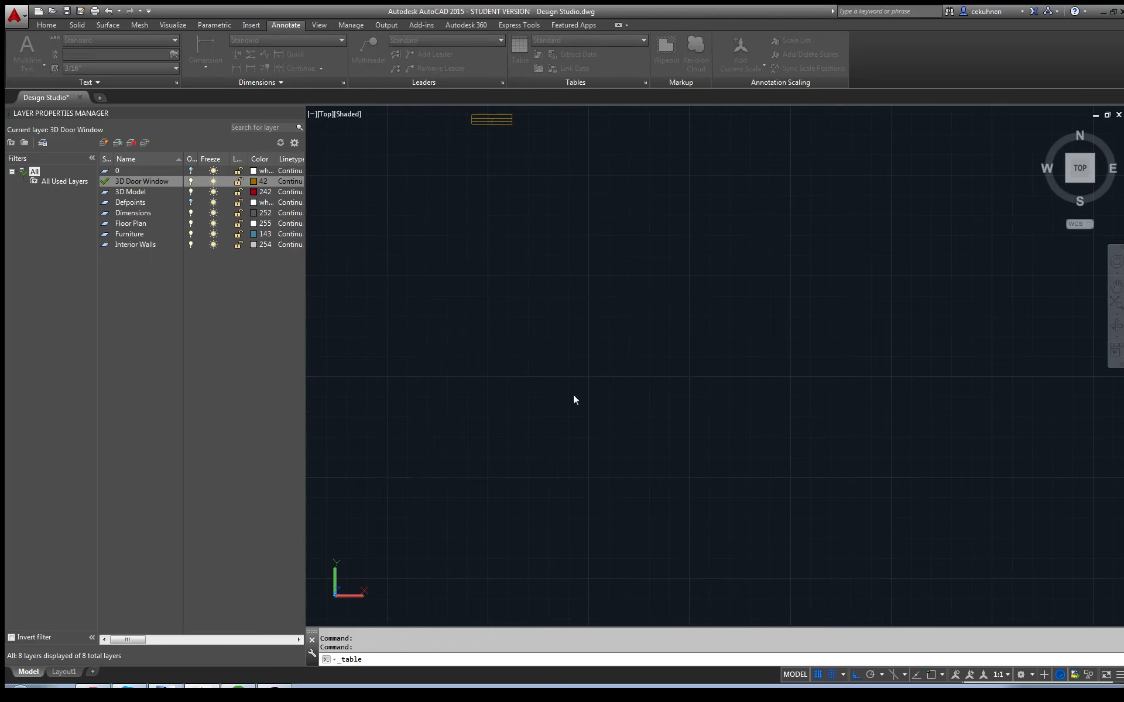
click(521, 283)
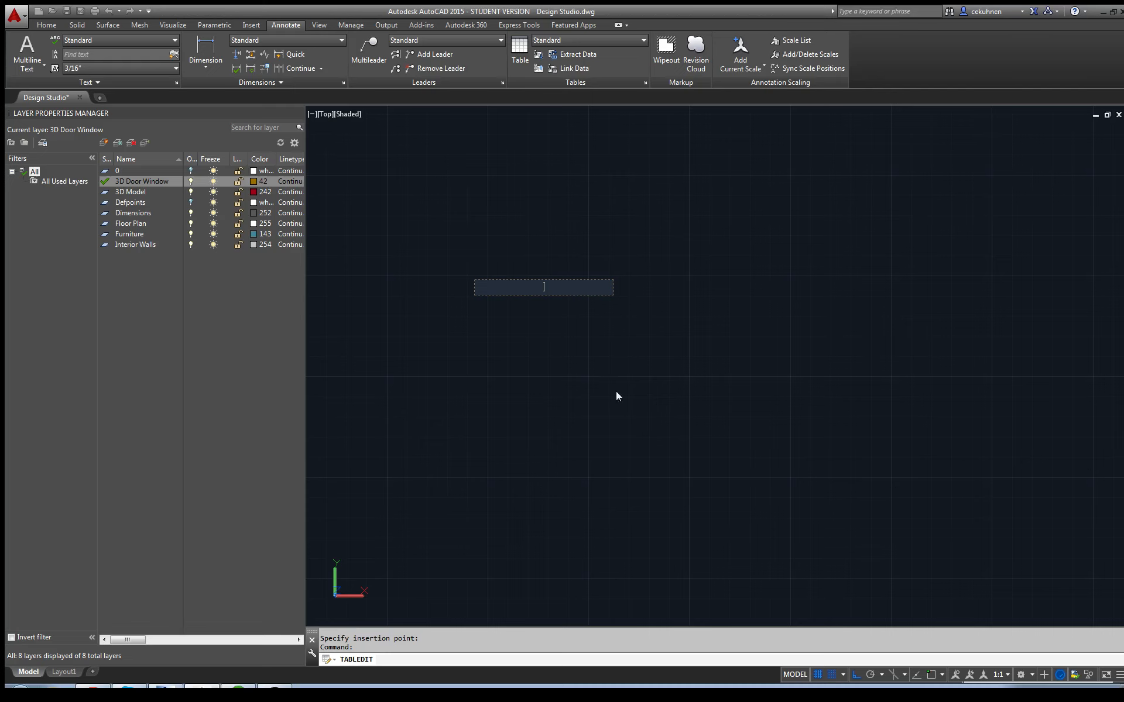
text(Schedule)
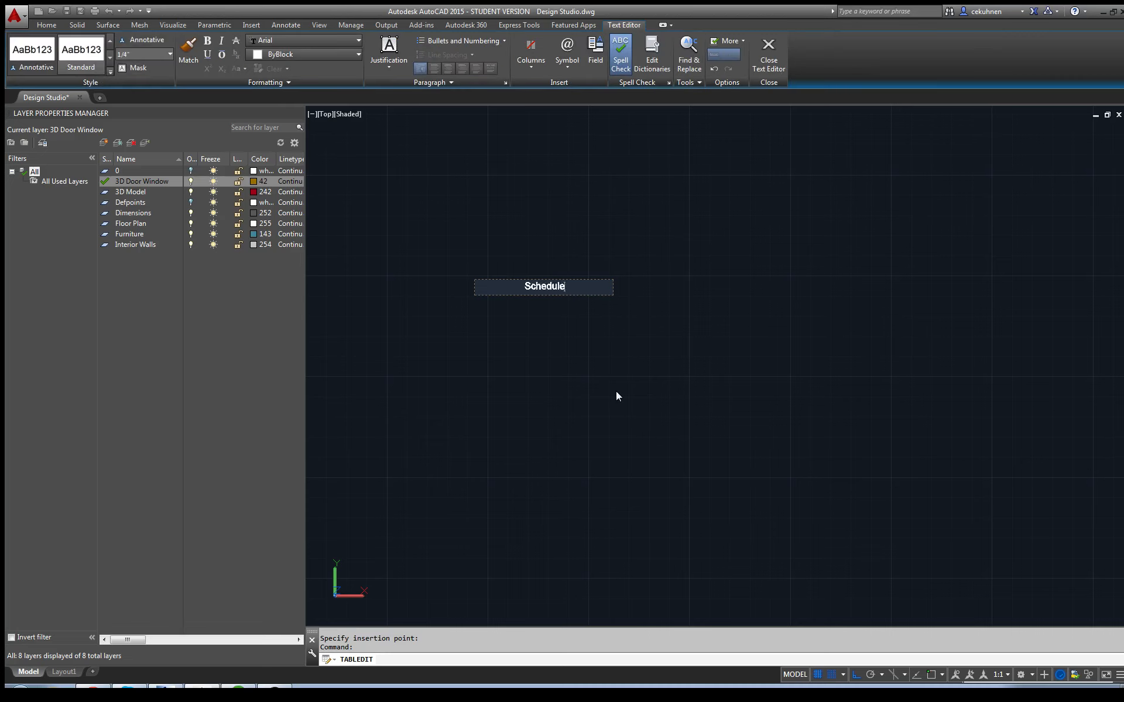
key(Escape)
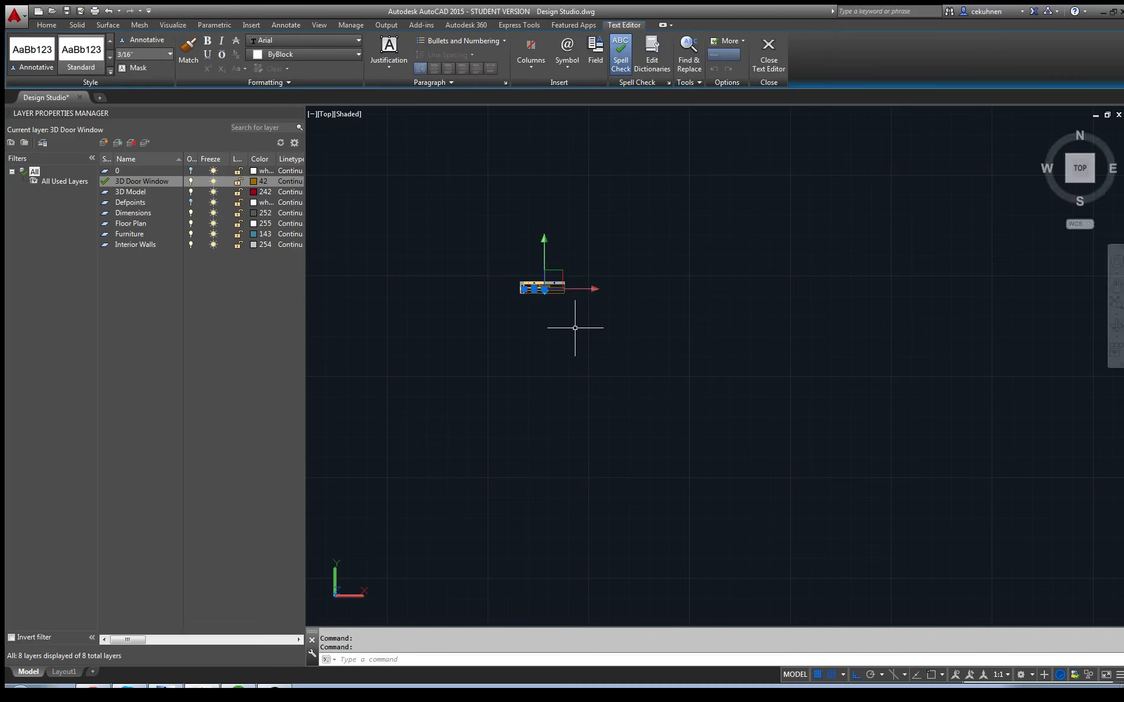
Select the whole Schedule table and stretch it eastward to roughly eight times its width
click(557, 295)
click(554, 292)
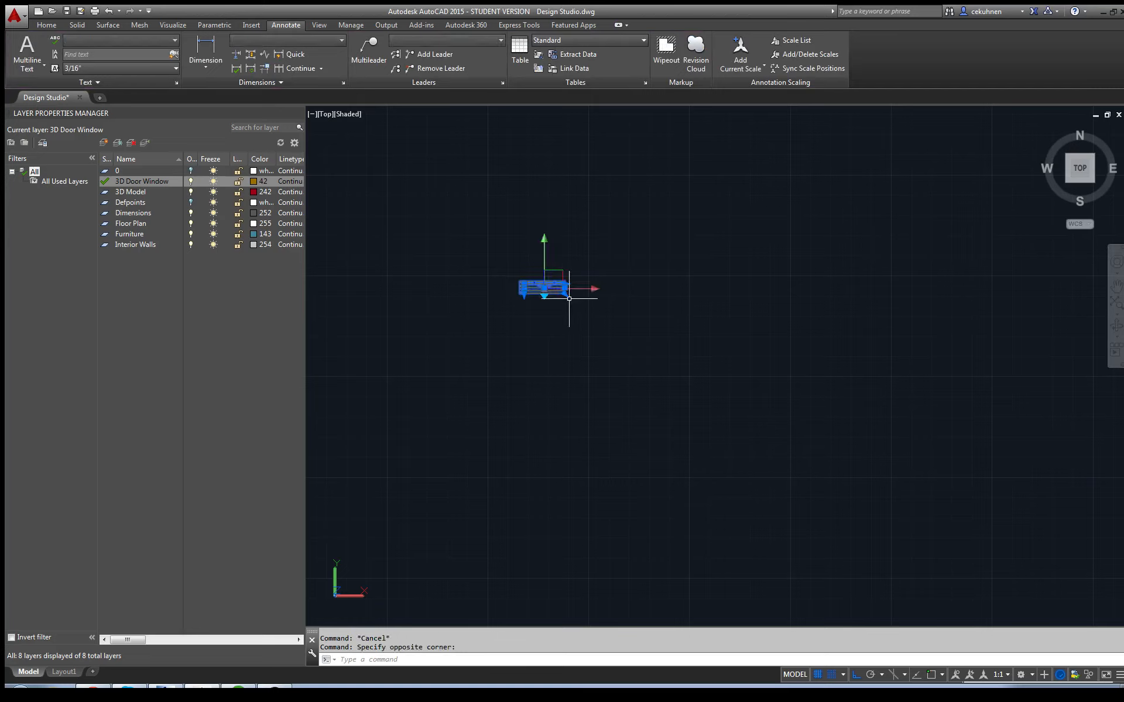
click(568, 296)
click(876, 458)
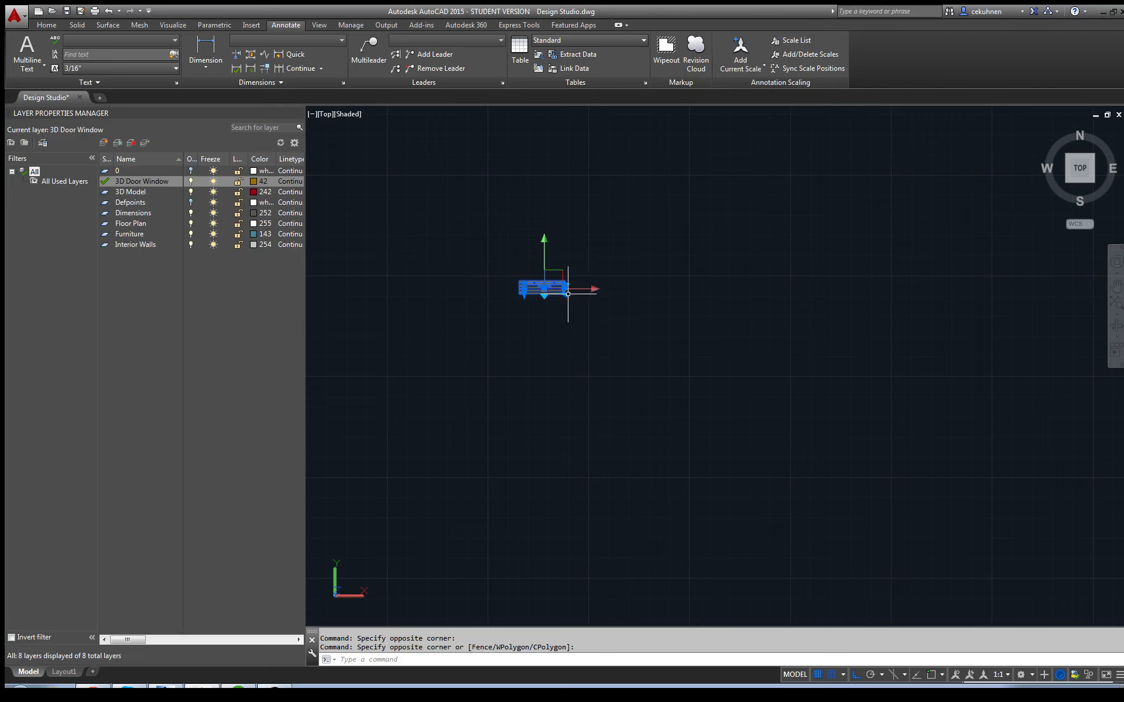
click(565, 293)
click(855, 527)
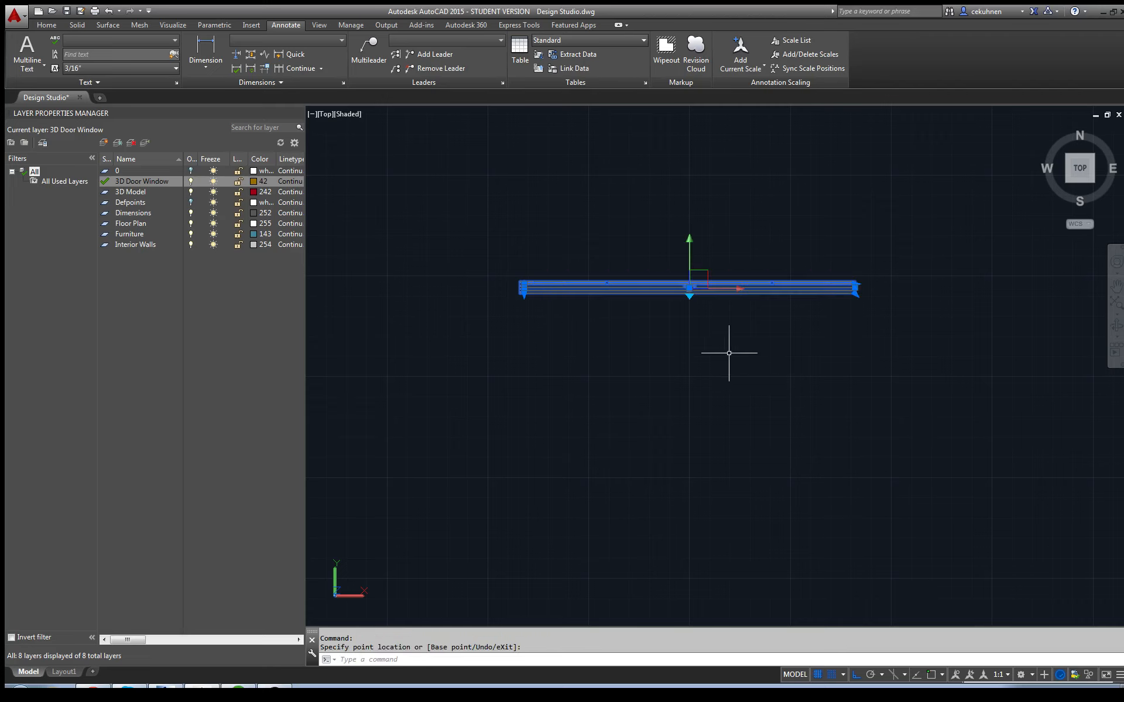
Try to increase the Schedule table's height by adjusting its table-breaking height
click(690, 291)
click(712, 553)
scroll(710, 319, up, 3)
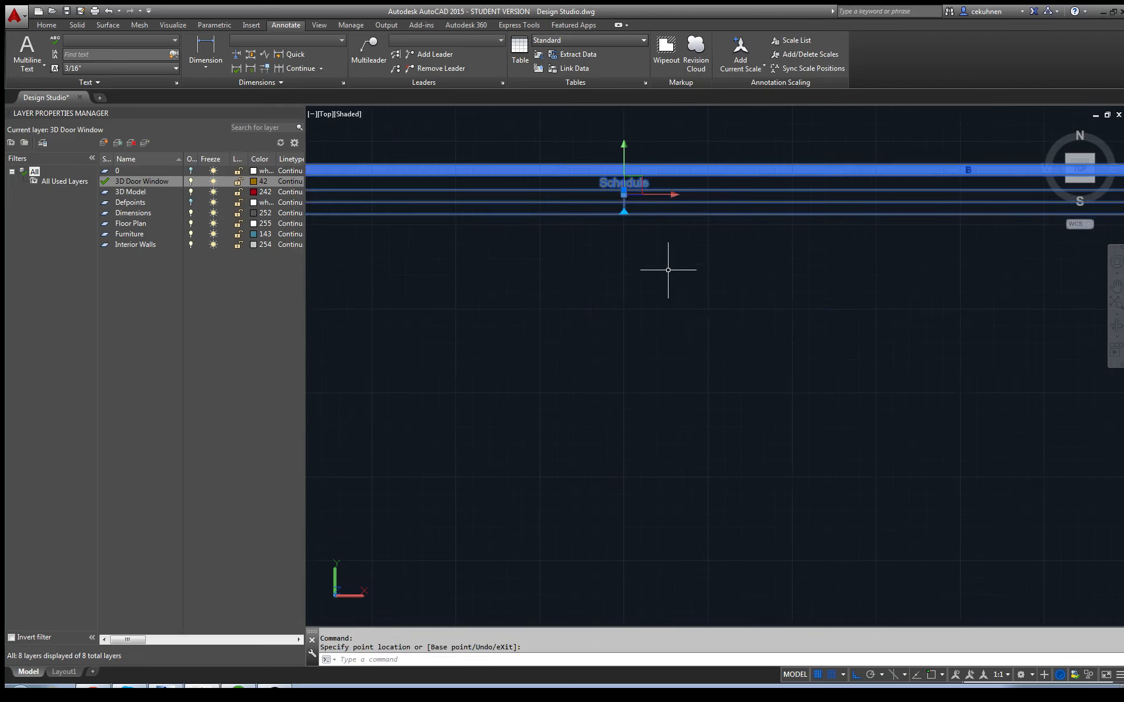
scroll(753, 365, down, 3)
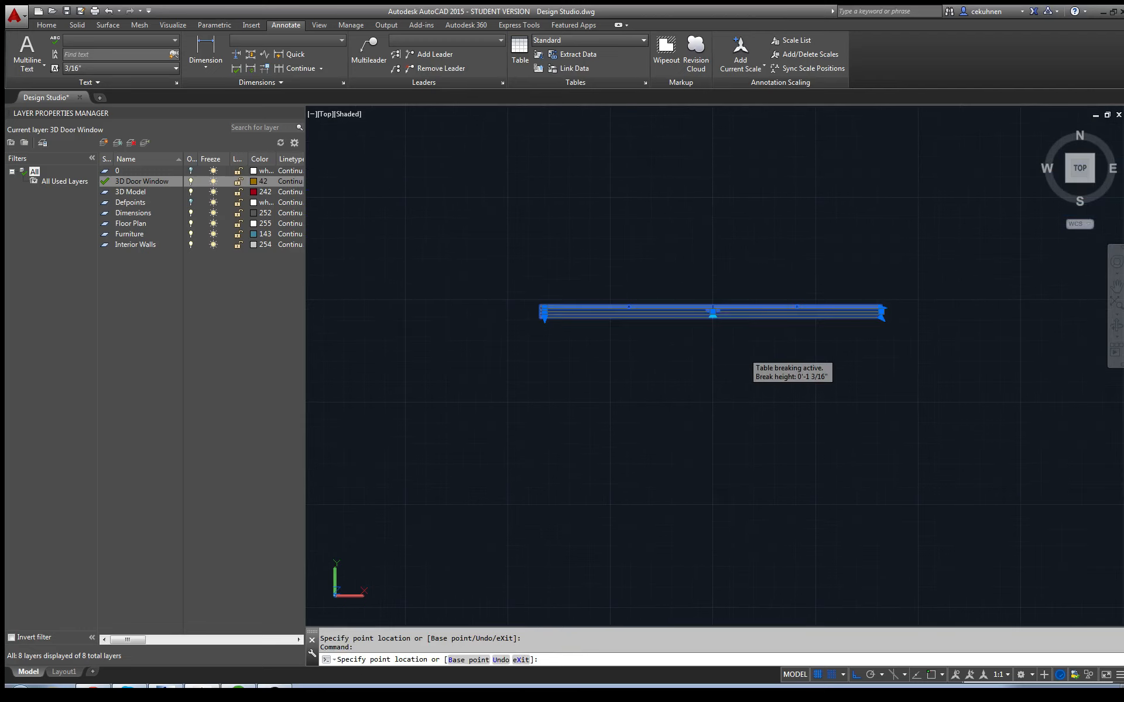
click(872, 464)
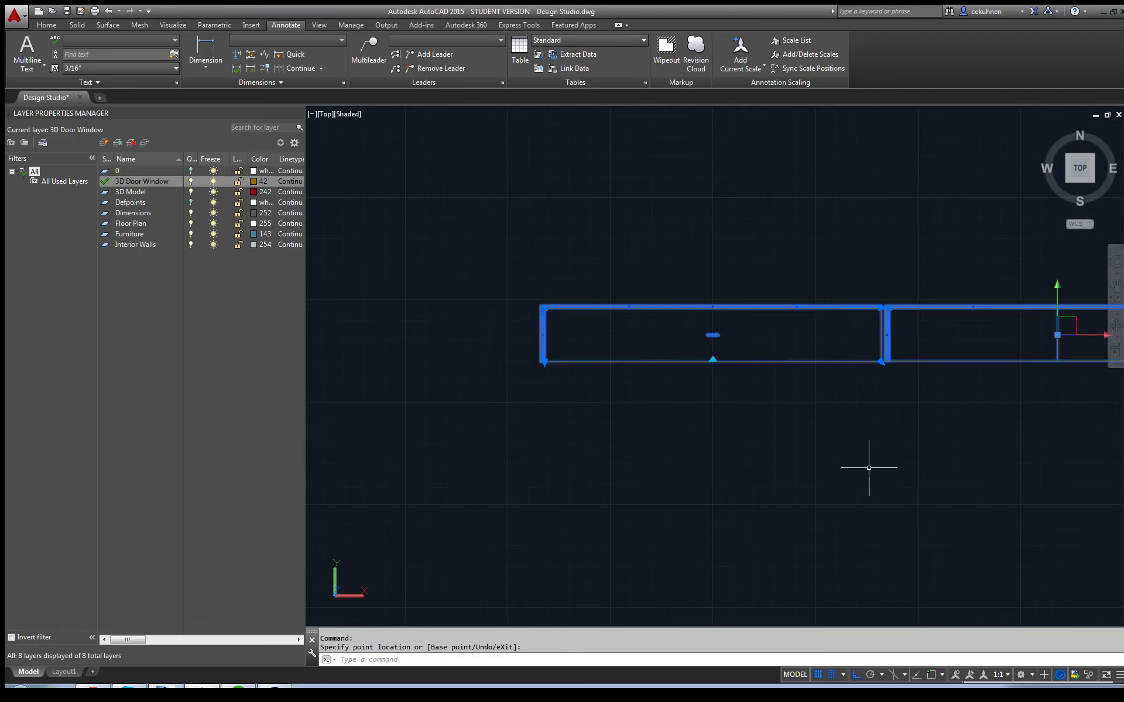
Turn off Ortho mode
click(855, 675)
scroll(893, 589, down, 2)
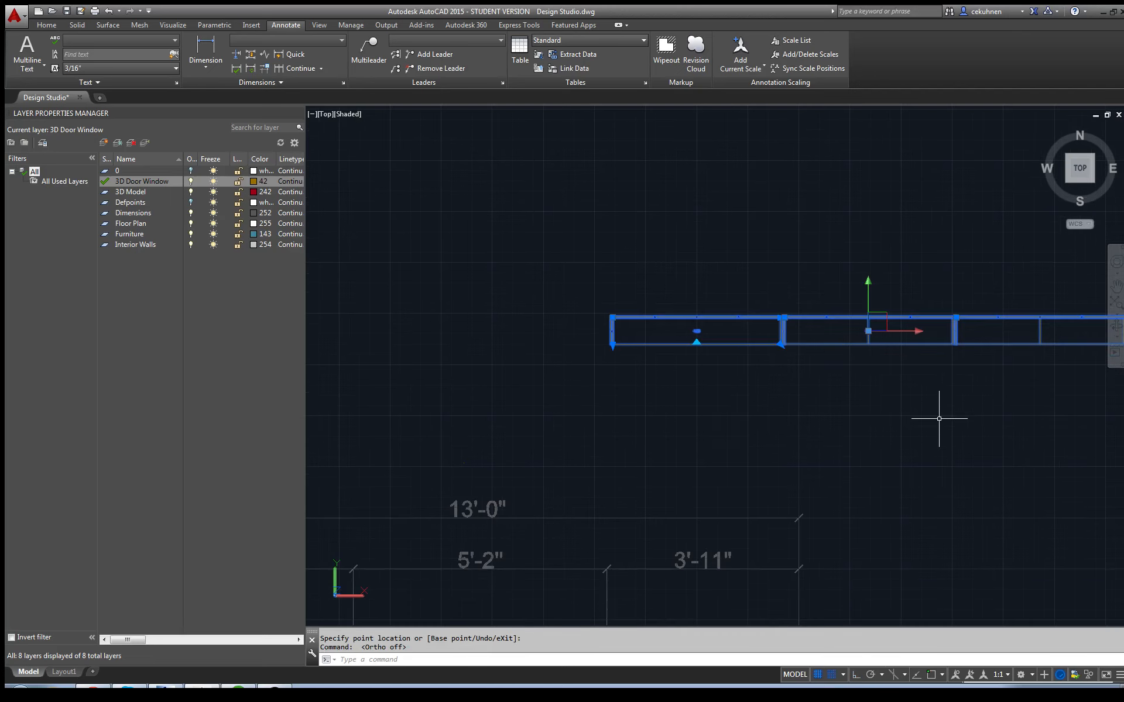
Clear the current selection and erase the stretched, broken-up Schedule table above the floor plan
key(Escape)
key(Escape)
click(922, 439)
scroll(916, 445, down, 3)
scroll(921, 445, up, 2)
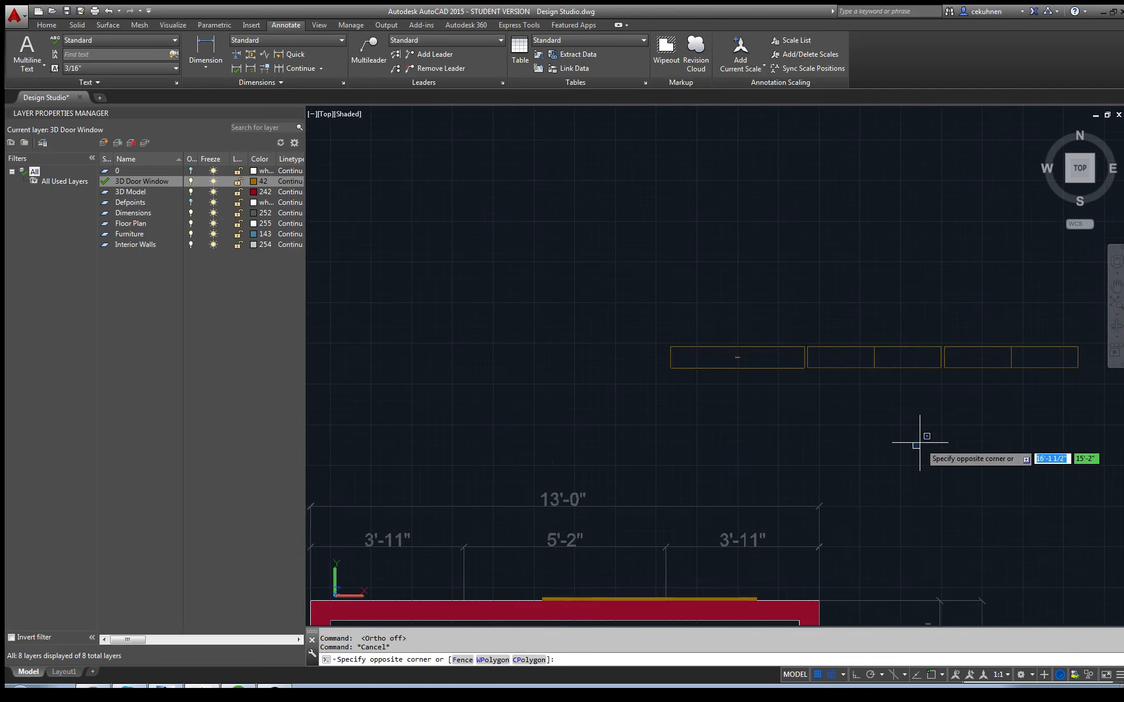
click(819, 335)
key(Delete)
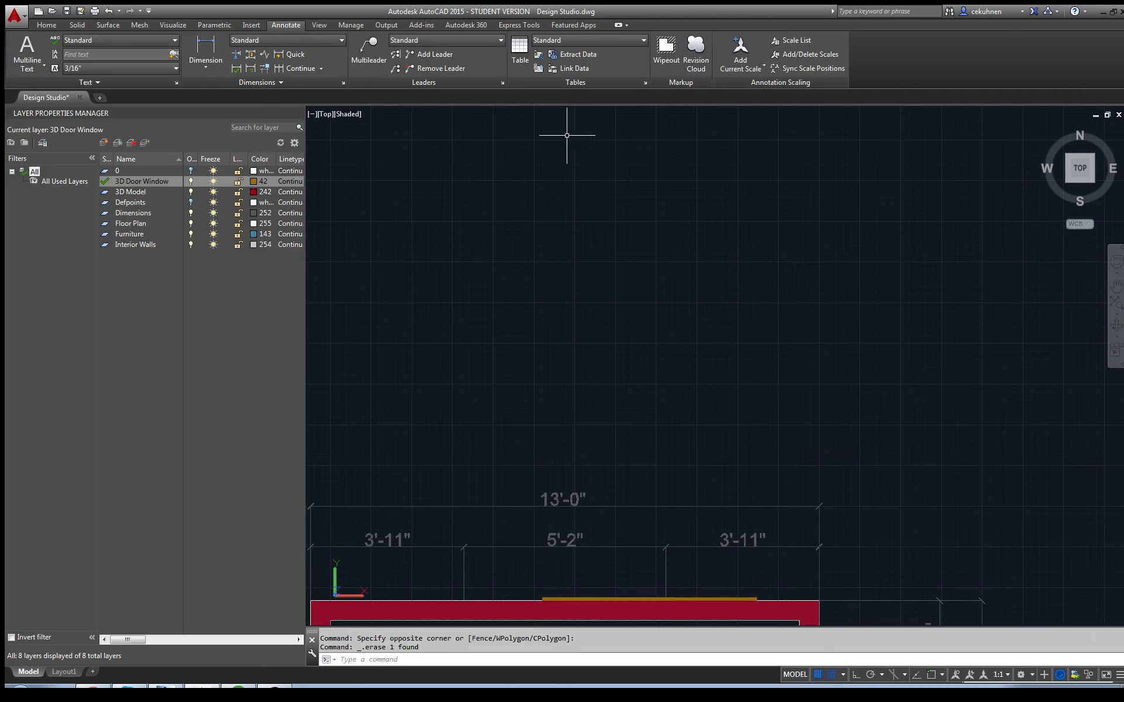
Insert a new Standard-style table with two columns and one data row north of the floor plan, leaving its cells empty
click(520, 51)
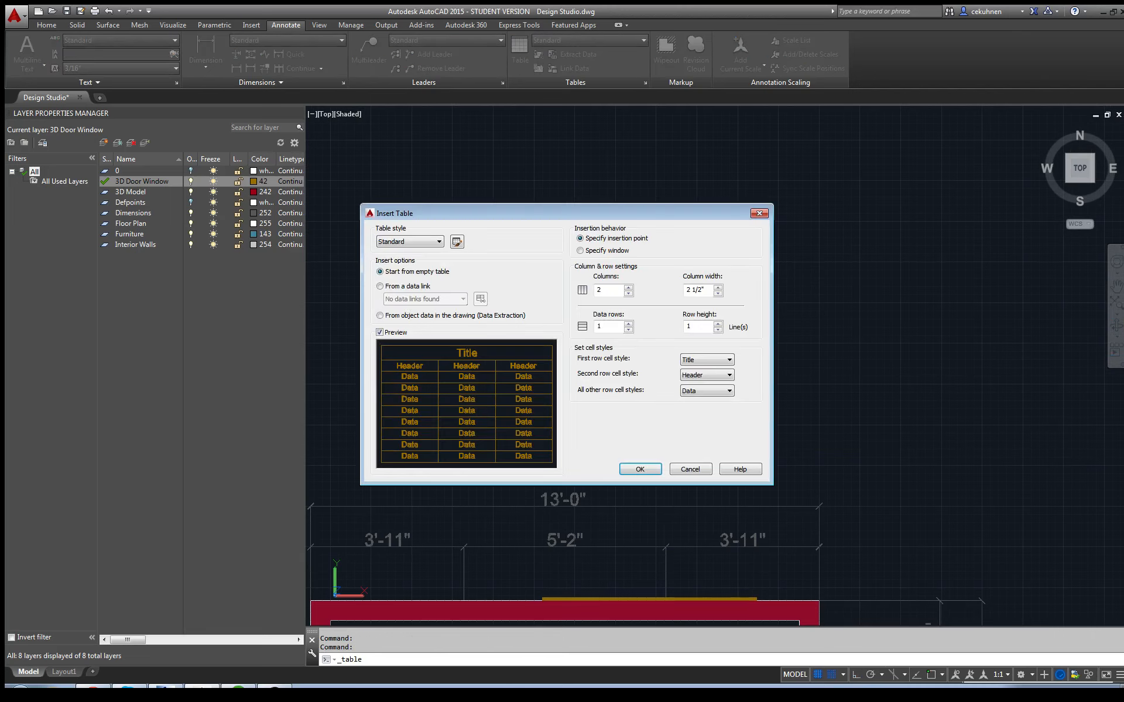
click(640, 468)
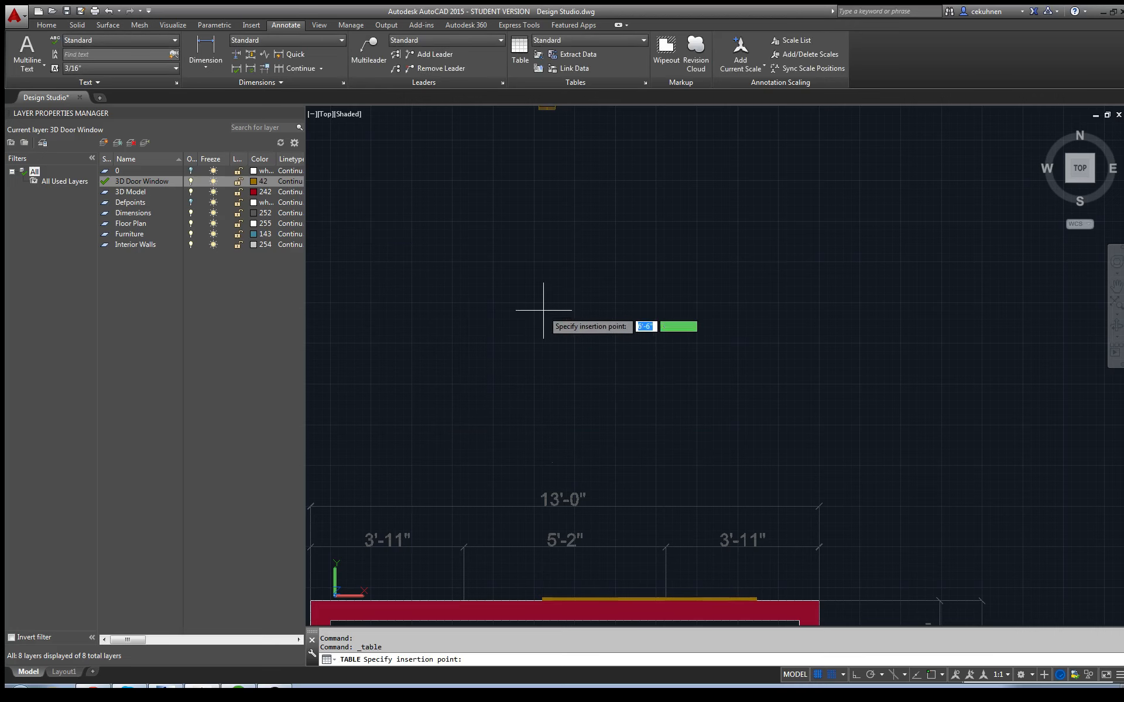
middle_drag(551, 154, 556, 503)
scroll(576, 493, down, 1)
scroll(581, 544, up, 3)
scroll(506, 325, up, 3)
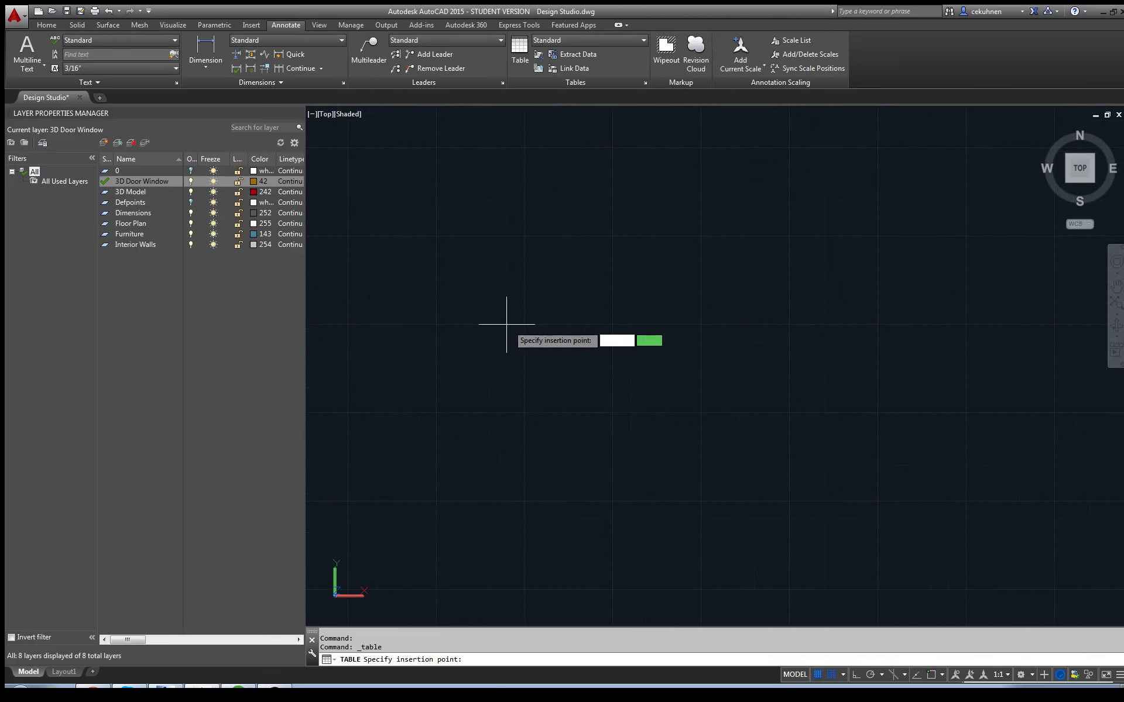
middle_drag(650, 550, 631, 278)
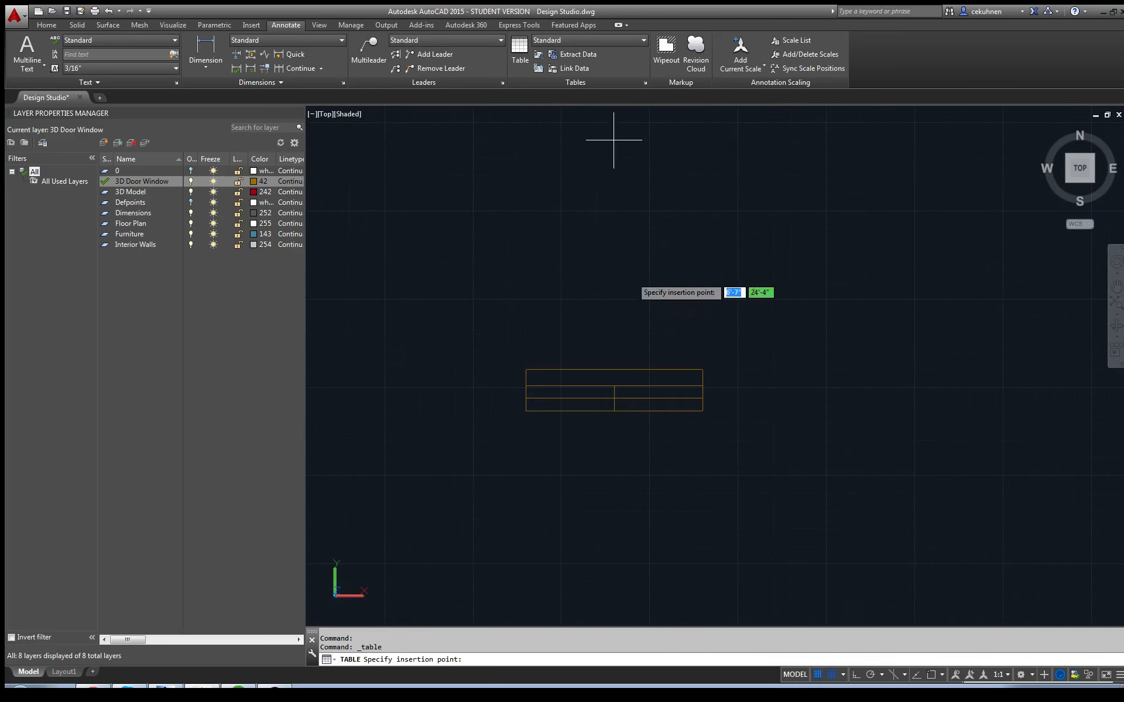
click(667, 407)
key(Escape)
key(Escape)
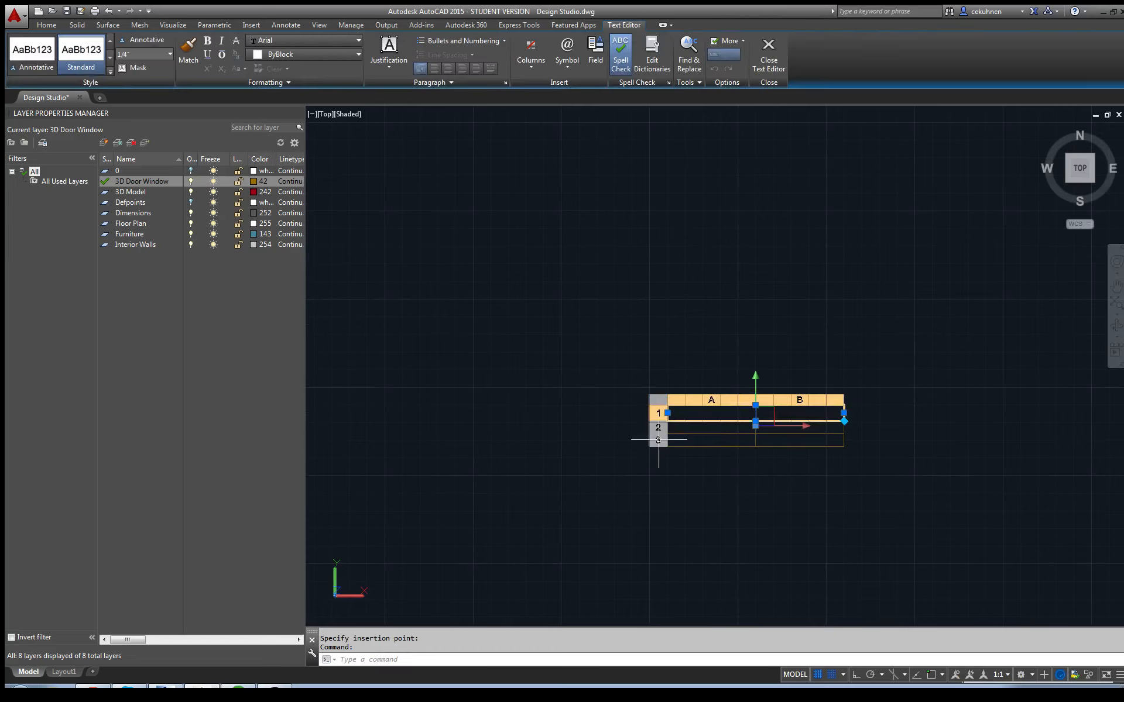
Select the empty table and enlarge it from its lower corner to about the width of the floor plan's 5'-2" dimension
click(825, 420)
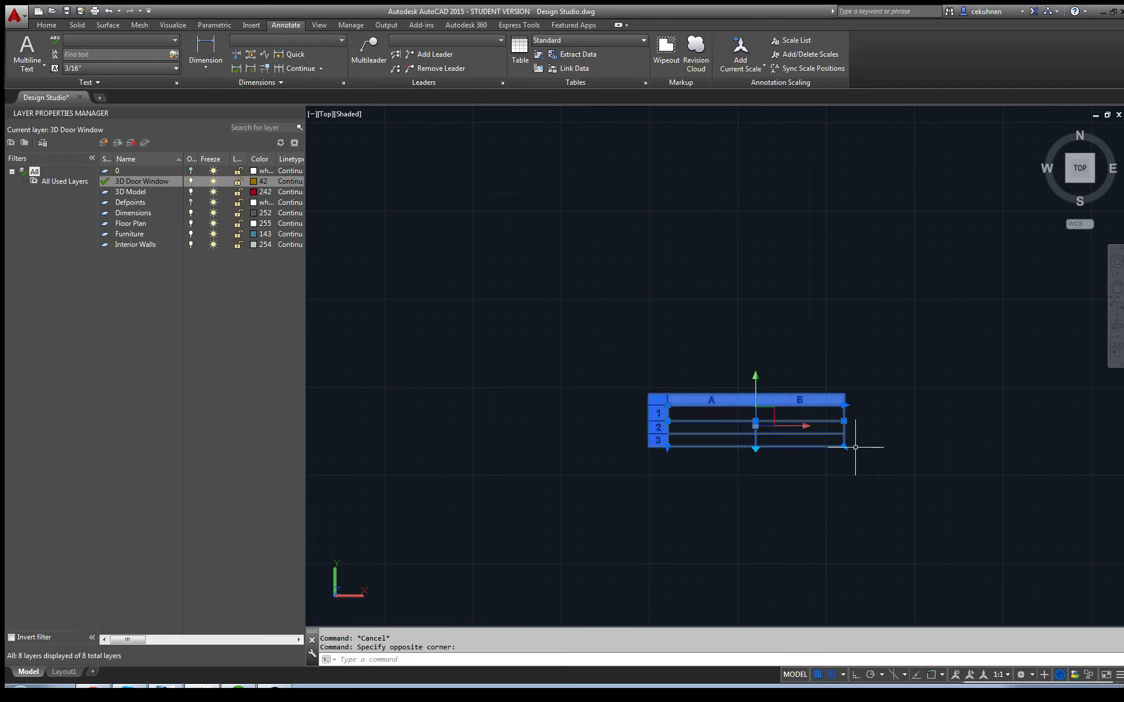
click(843, 446)
scroll(955, 417, down, 2)
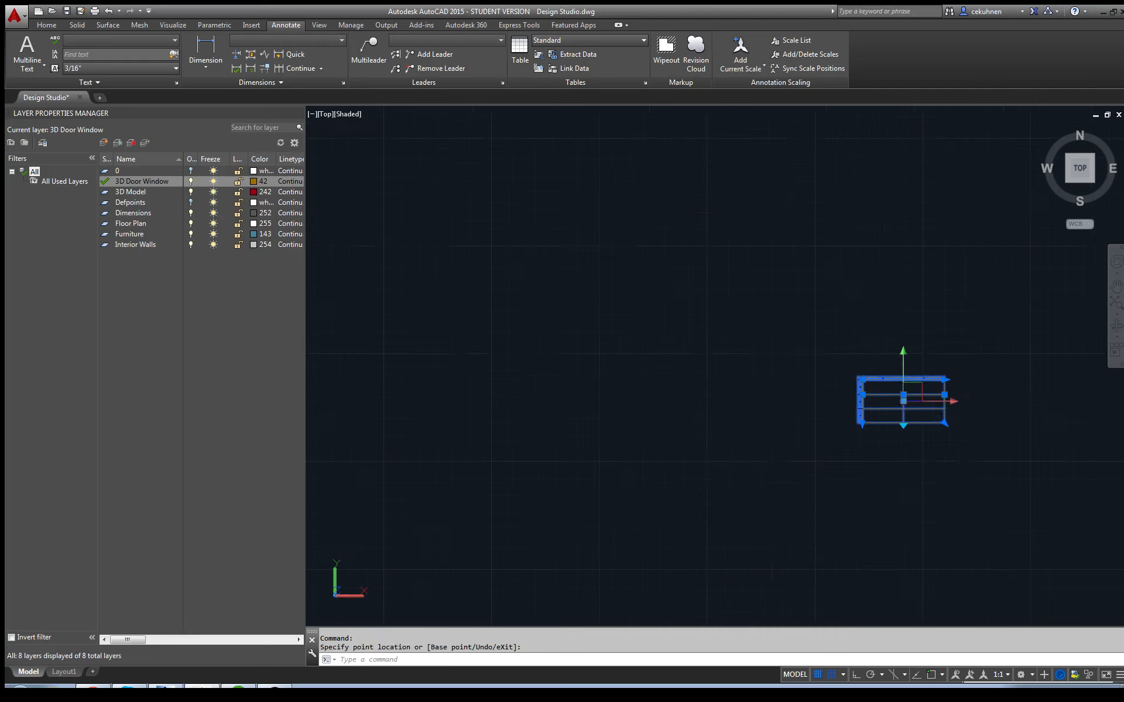
drag(949, 426, 1031, 484)
click(1031, 484)
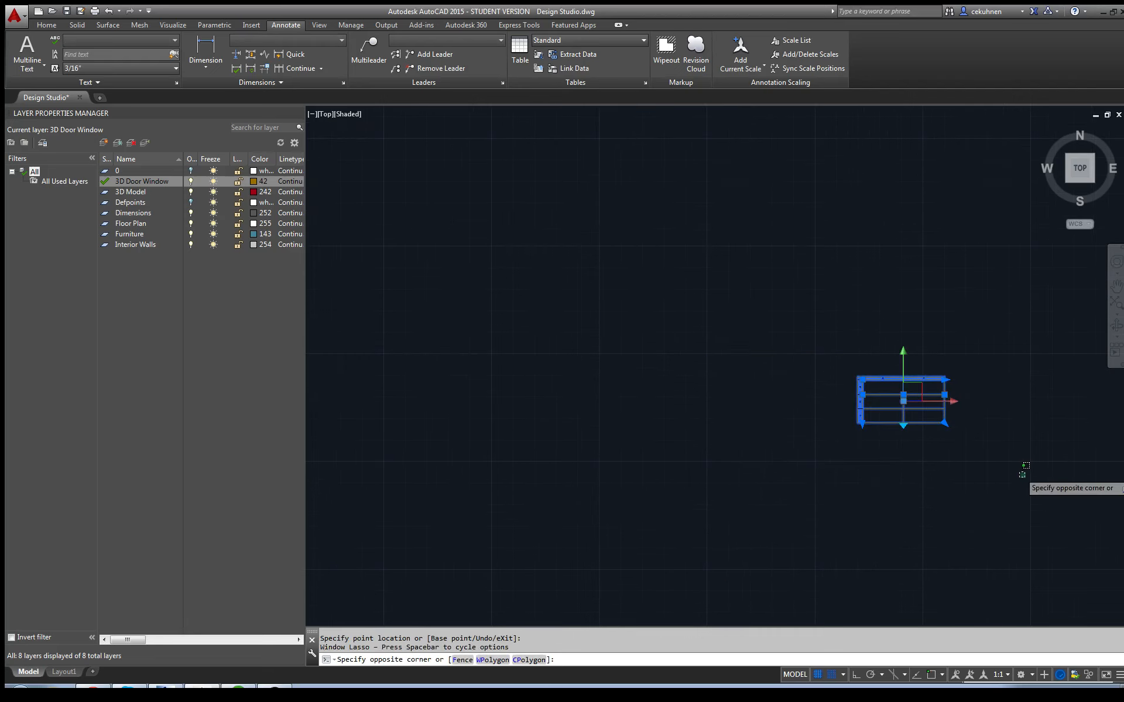
scroll(1021, 473, down, 6)
middle_drag(1017, 473, 876, 375)
scroll(876, 376, up, 3)
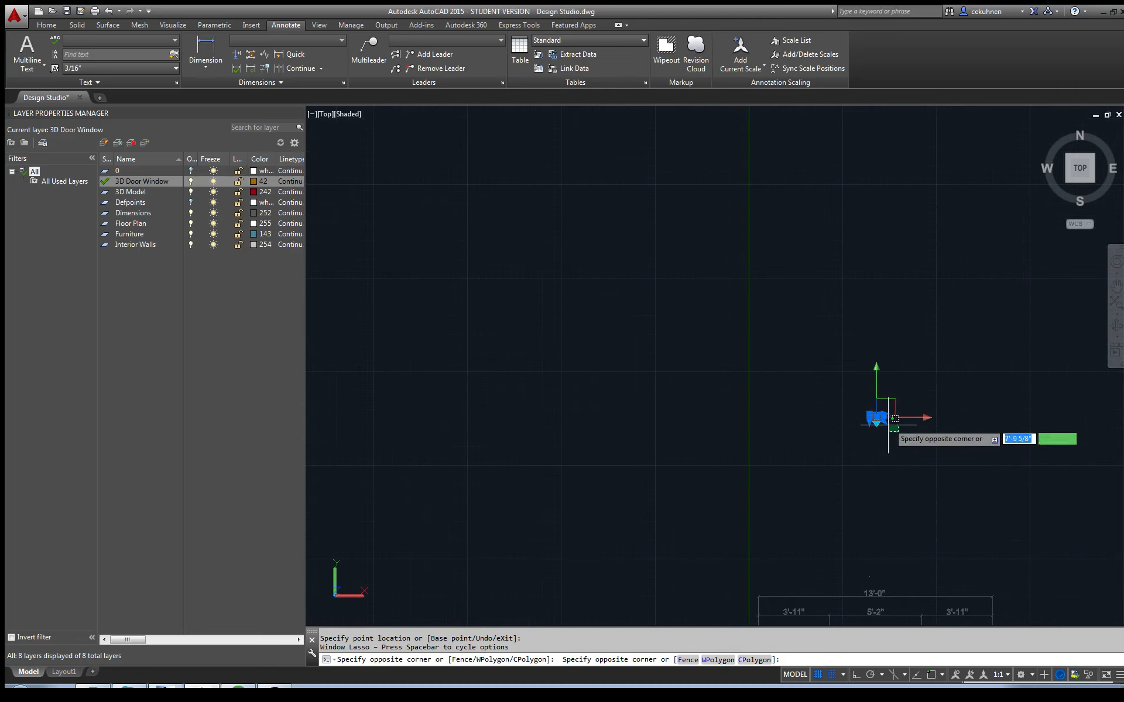
click(903, 452)
click(852, 380)
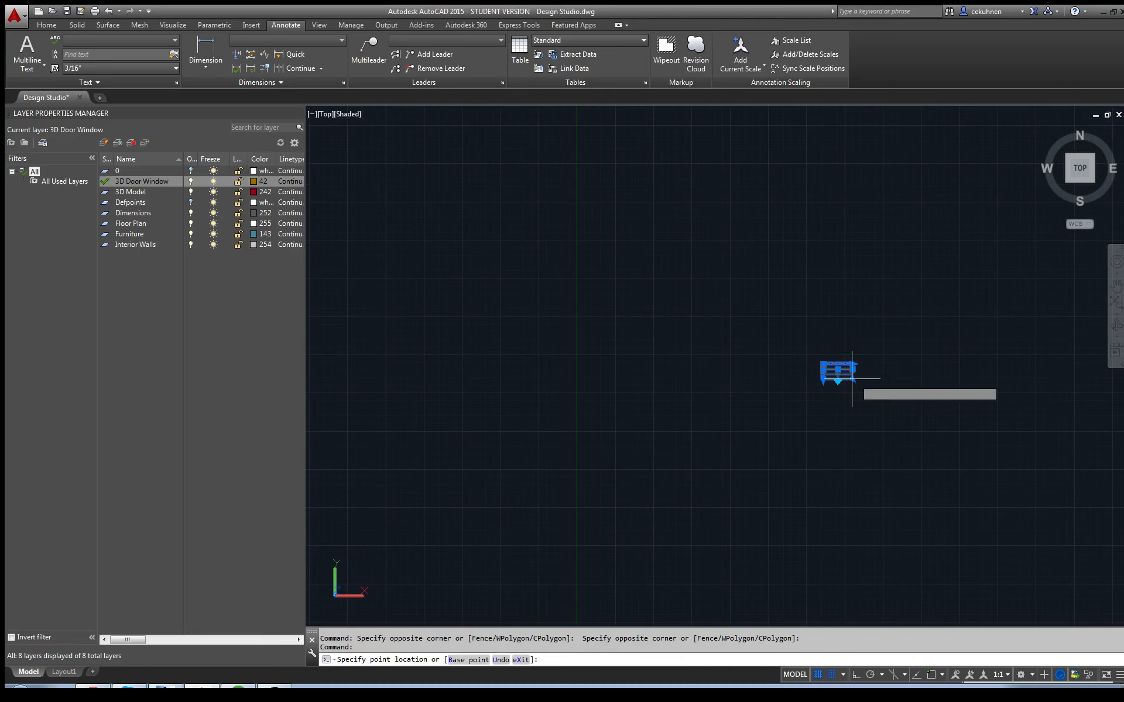
click(1010, 517)
Deselect the table and erase the stray object between it and the floor plan's overall width dimension
scroll(935, 388, down, 2)
scroll(935, 388, down, 1)
middle_drag(1116, 507, 1023, 447)
key(Escape)
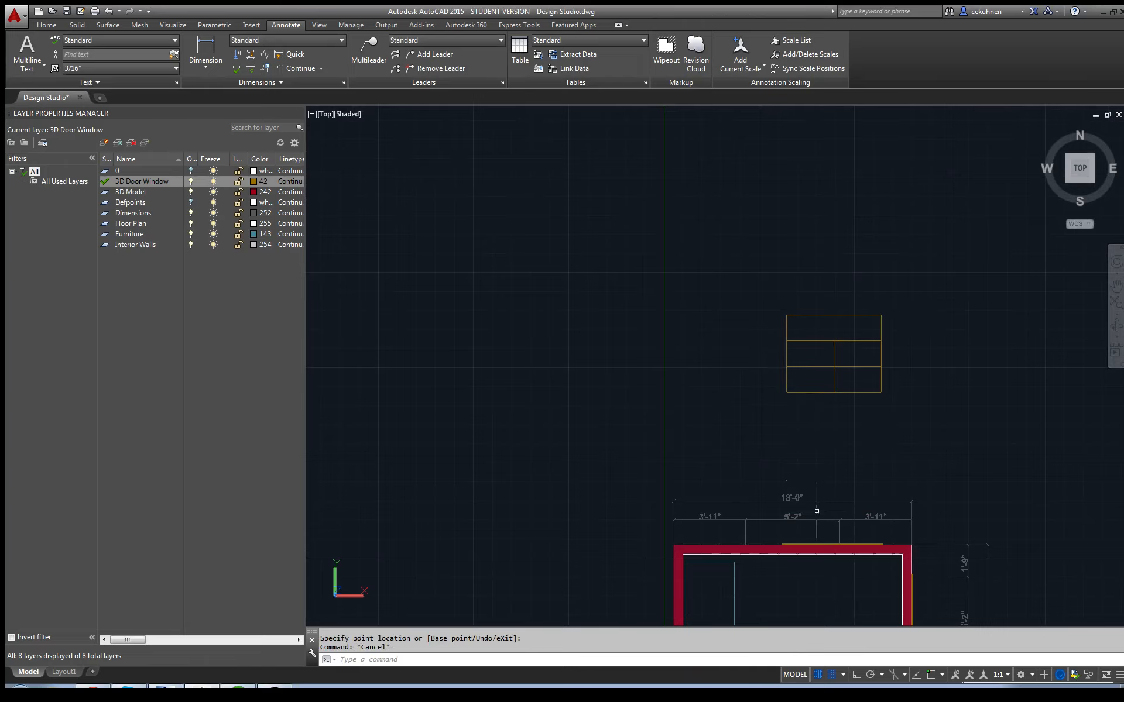
drag(774, 452, 808, 491)
key(Delete)
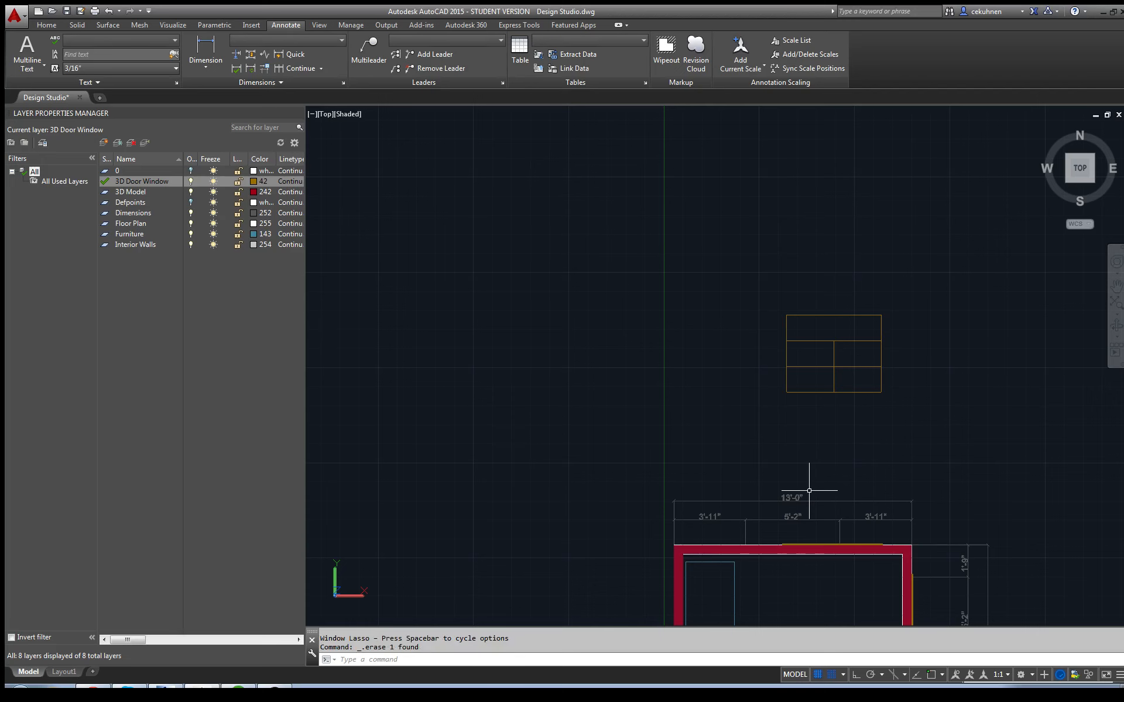
Create a rectangular viewport on Layout1, in the empty area of the sheet below the existing isometric viewport
click(67, 673)
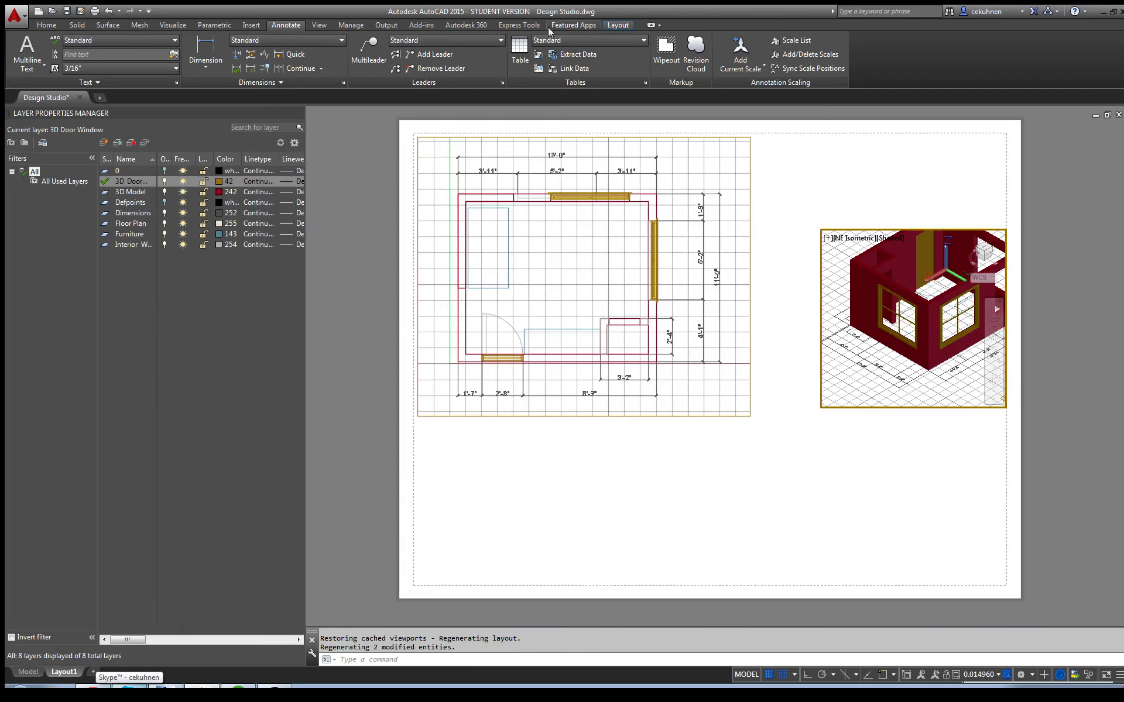
click(625, 29)
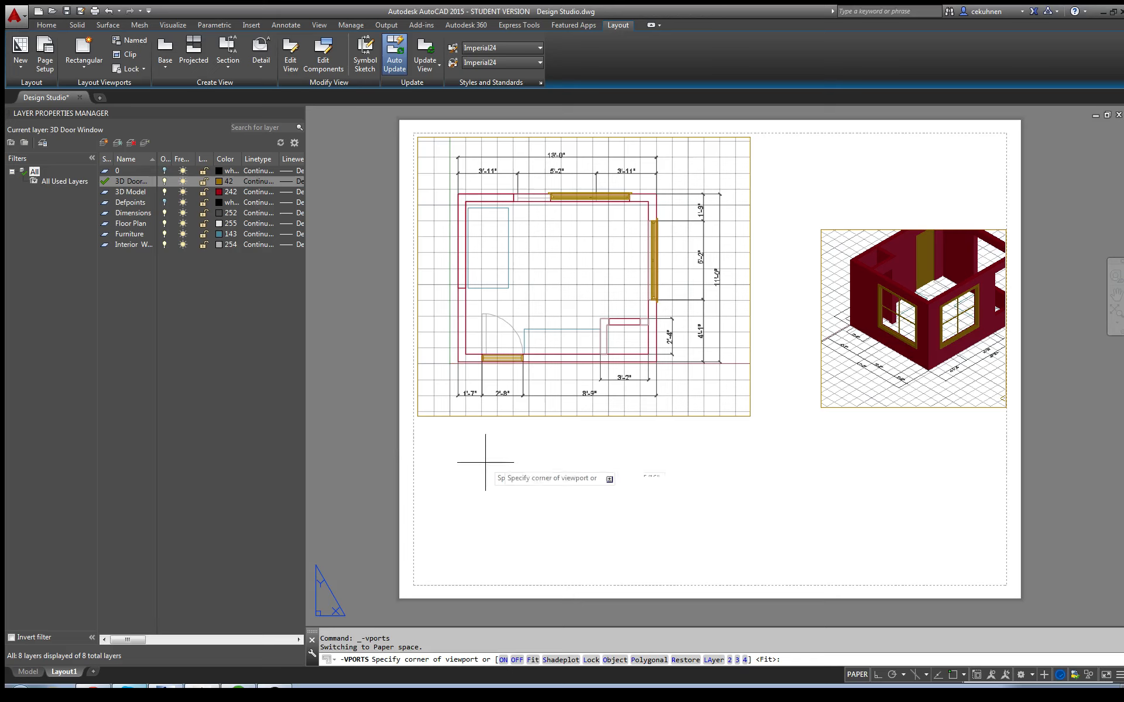
click(825, 455)
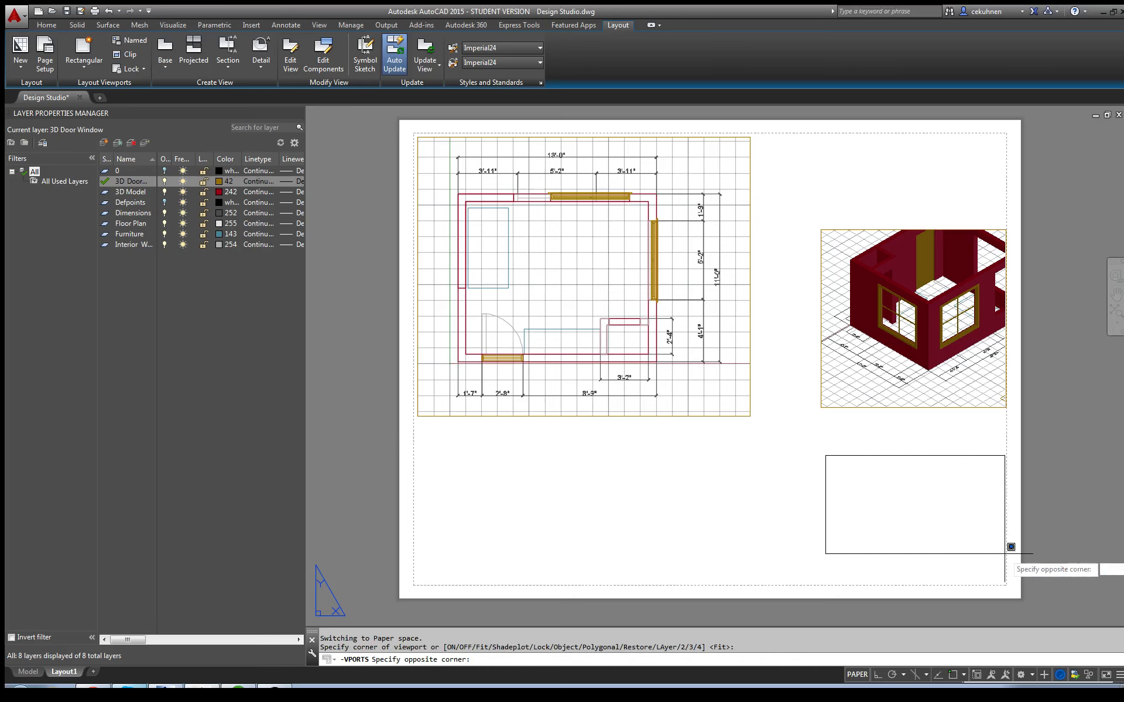
click(984, 570)
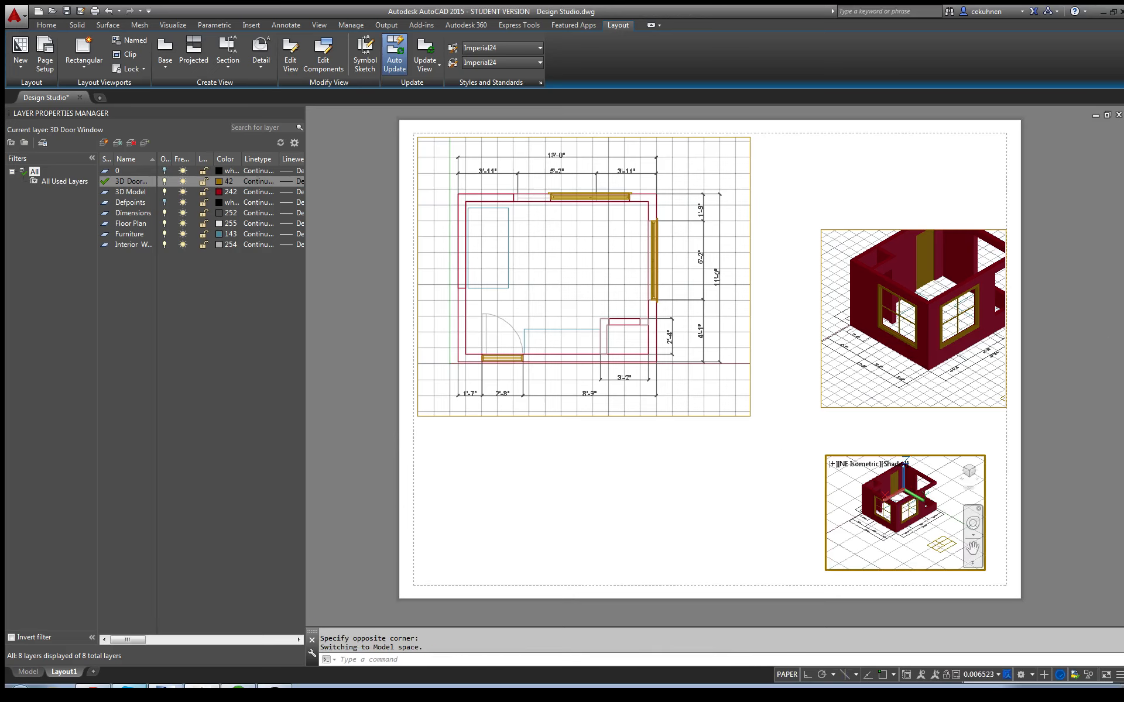
Set the new viewport below the isometric one to the Top view and rotate it so north points up, then return to paper space
click(967, 470)
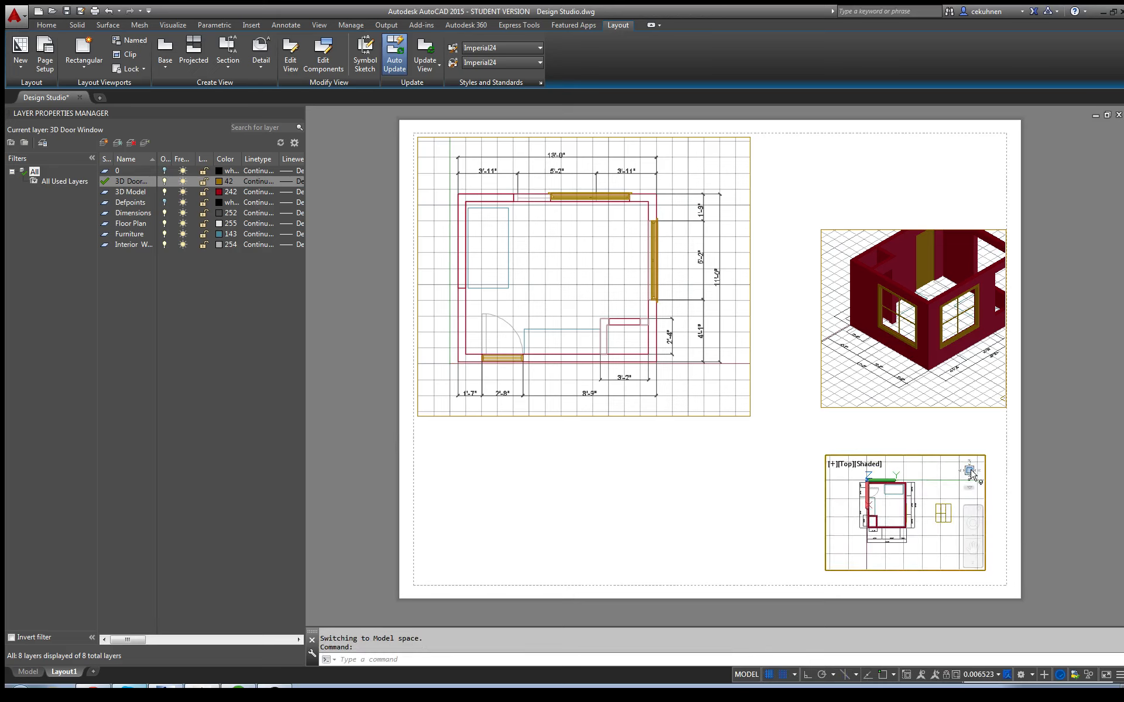
scroll(971, 471, up, 2)
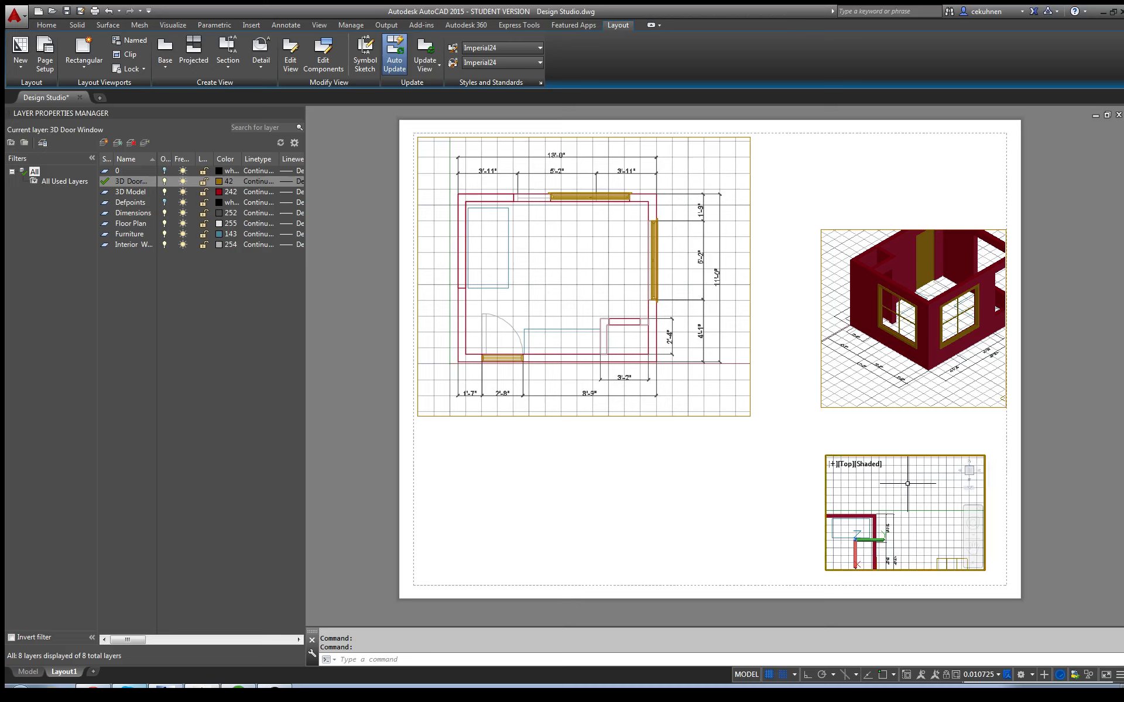
double_click(778, 439)
scroll(967, 493, up, 5)
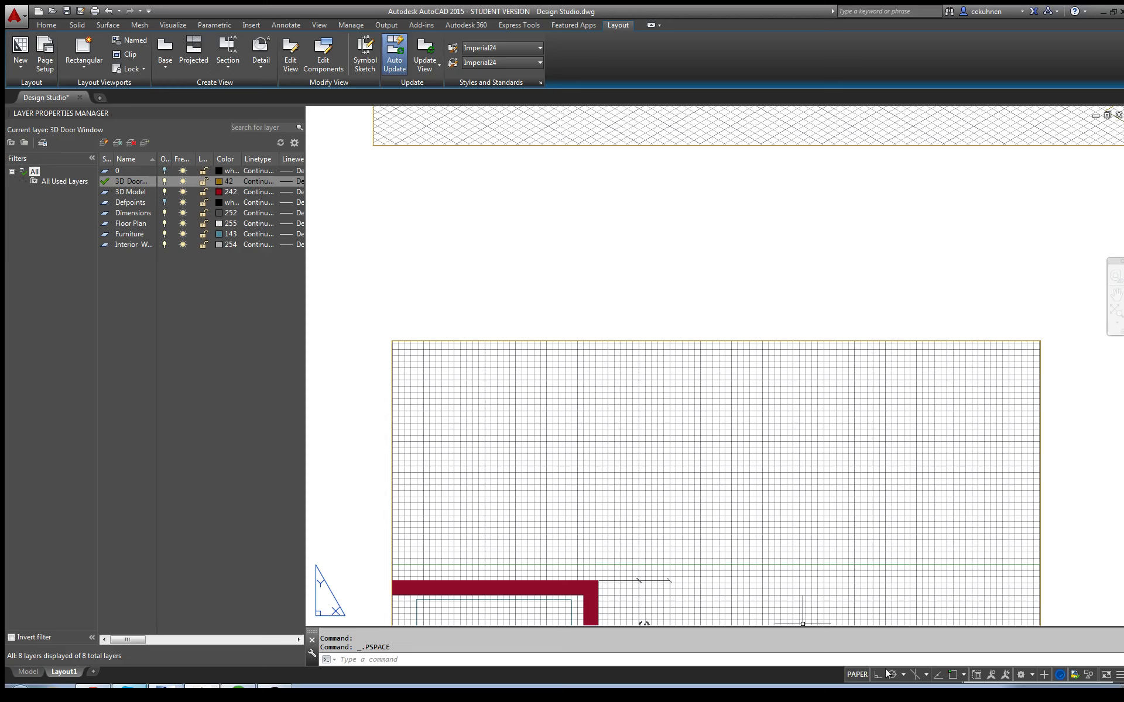
click(856, 675)
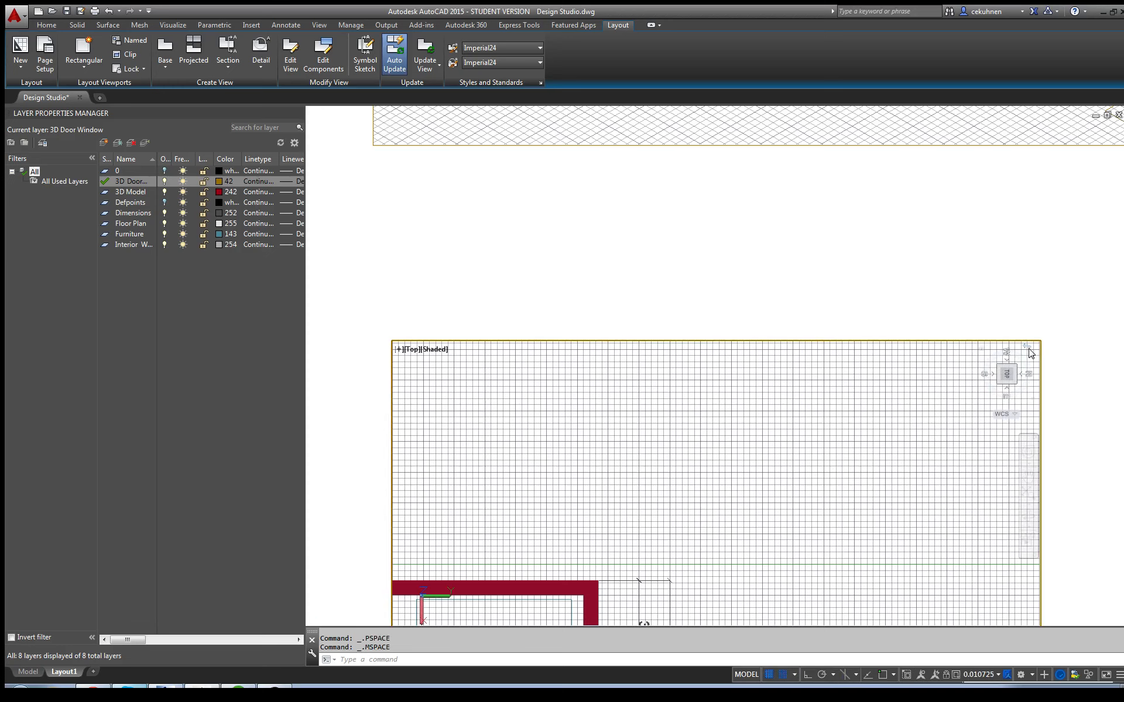
scroll(871, 470, down, 3)
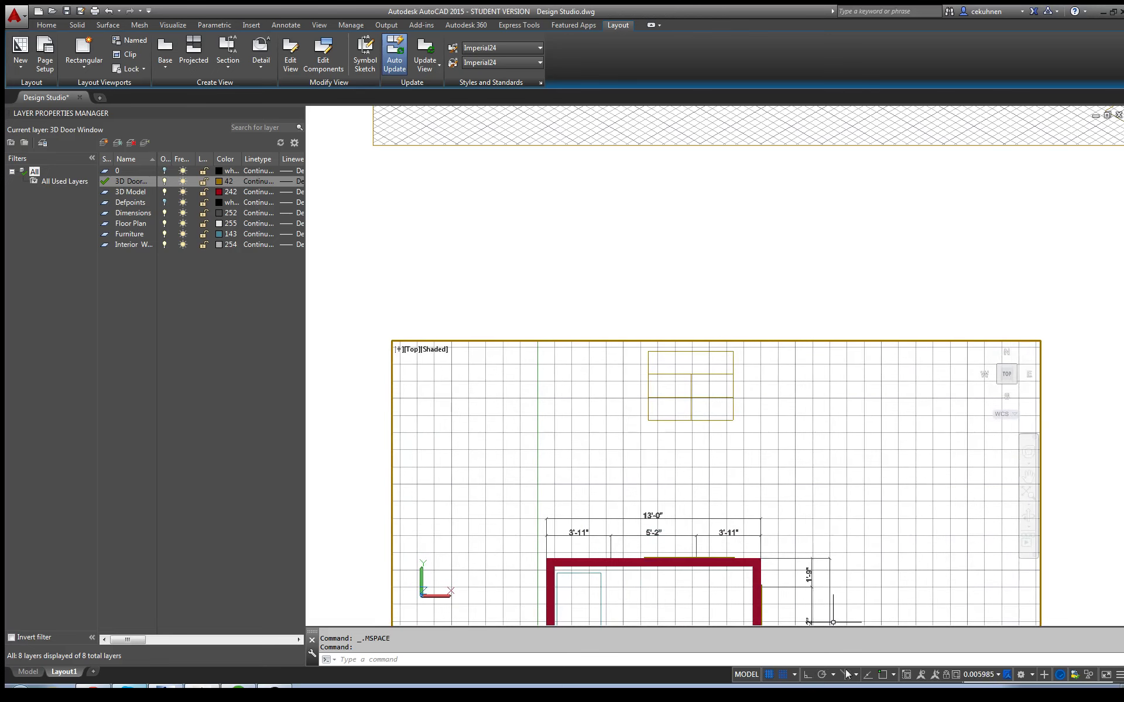
click(746, 675)
scroll(825, 480, down, 6)
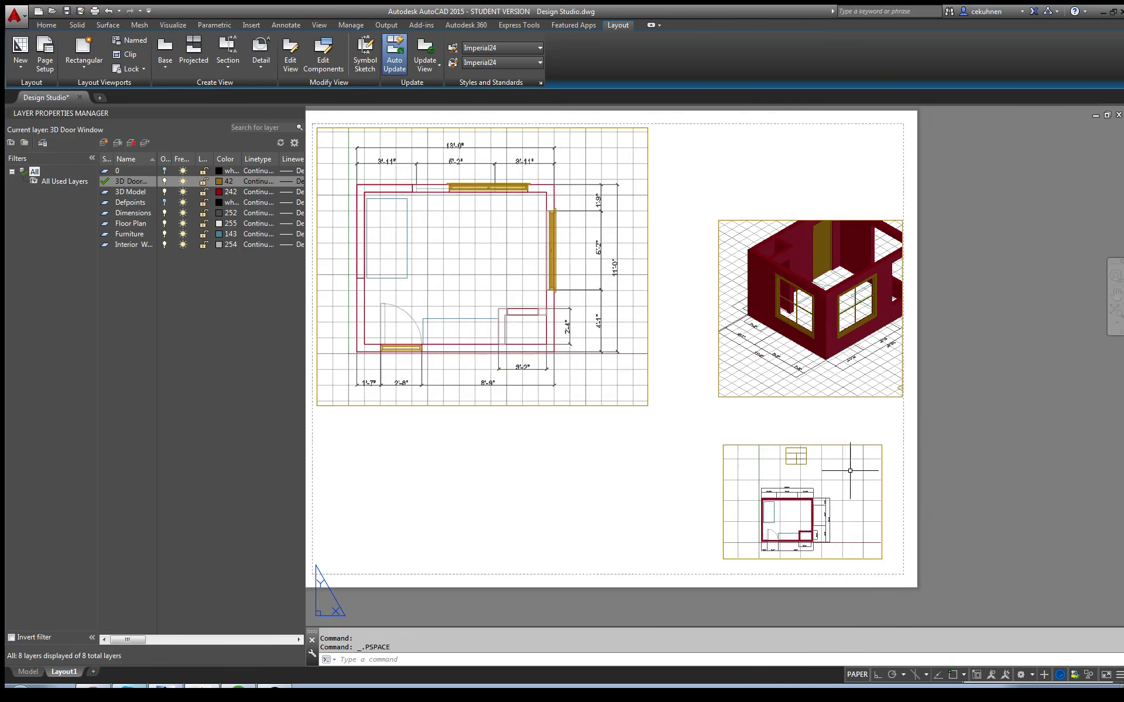
Activate the new viewport's model space, enlarge and center the empty table inside it so the floor plan is out of frame, and return to paper space
click(859, 676)
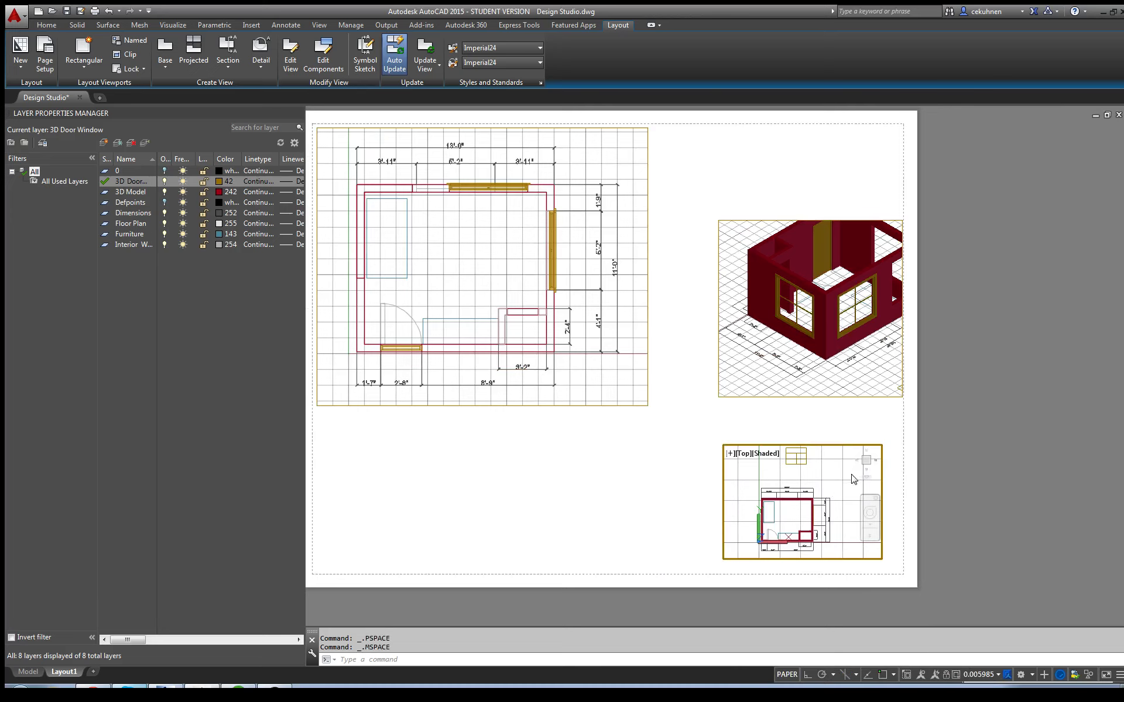
scroll(833, 502, up, 4)
middle_drag(808, 491, 860, 579)
scroll(817, 512, up, 1)
middle_drag(818, 491, 845, 515)
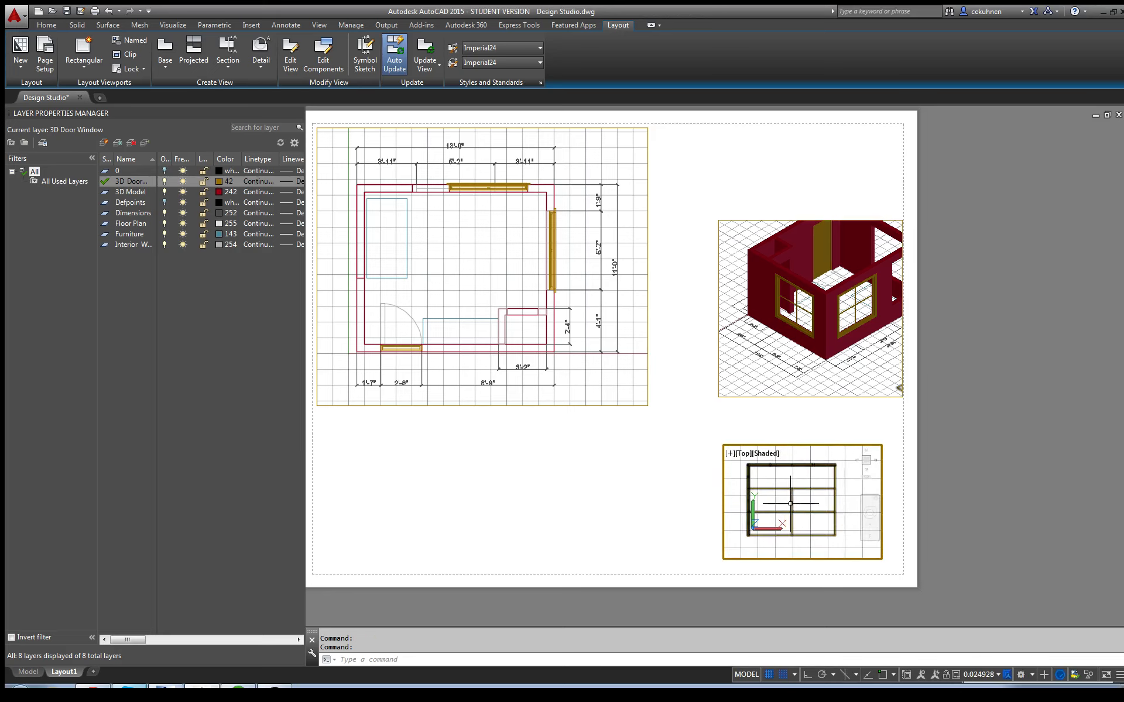
click(751, 675)
Narrow the table viewport from its right side so its border fits more evenly around the table, and deselect it
click(881, 497)
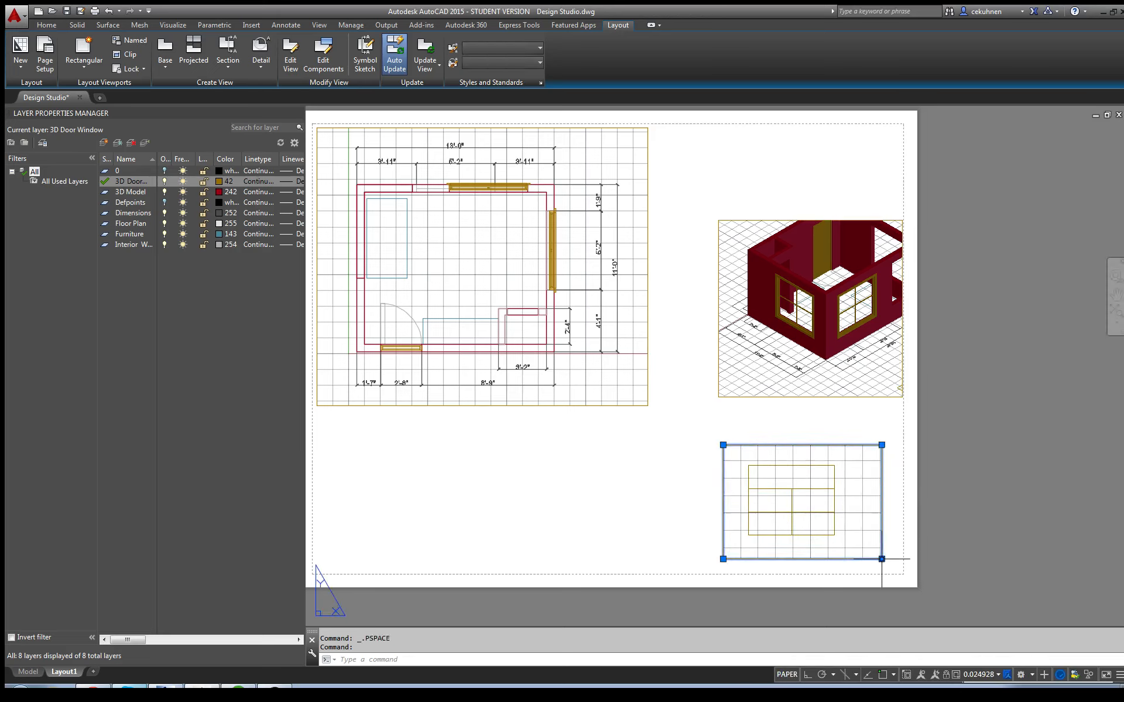
click(881, 559)
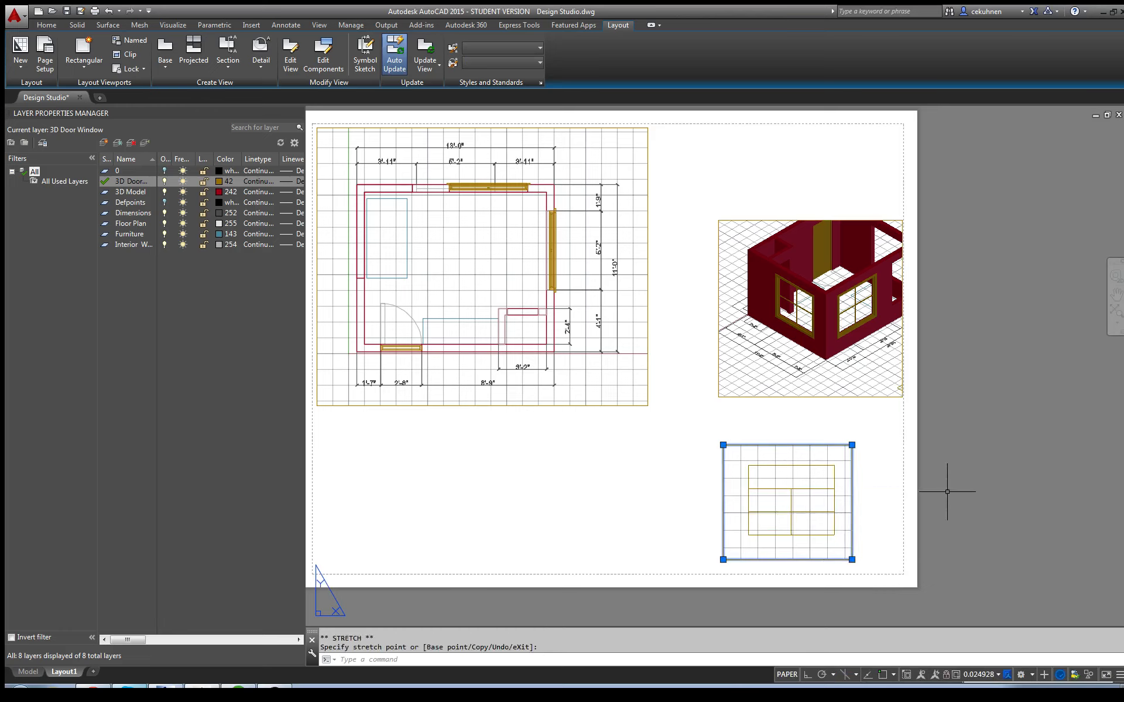
key(Escape)
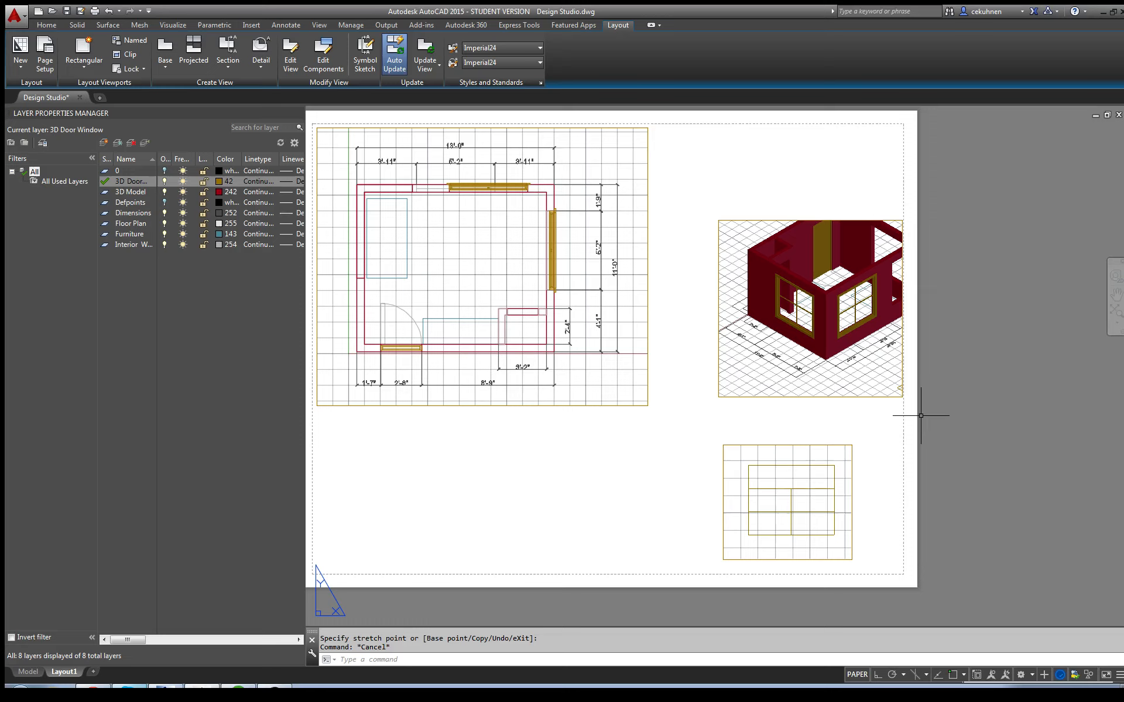